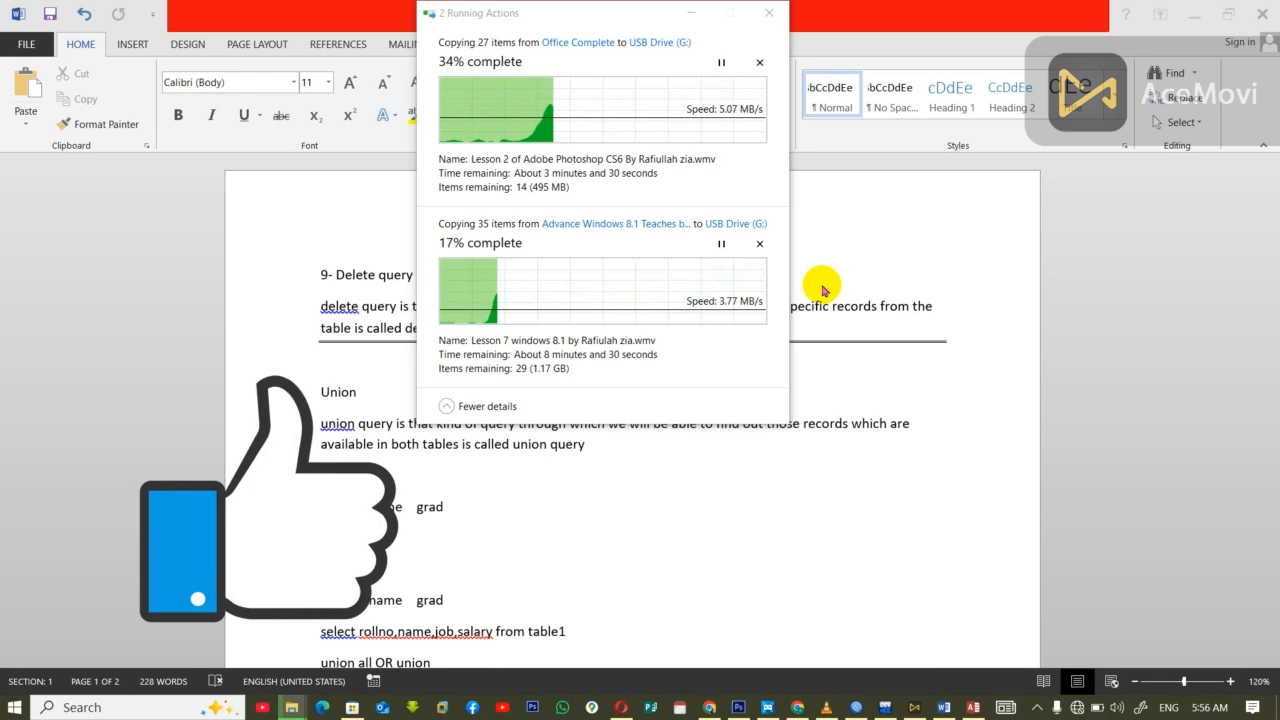
Review the delete query, union and data definition query headings in the Word notes.
left_click(742, 447)
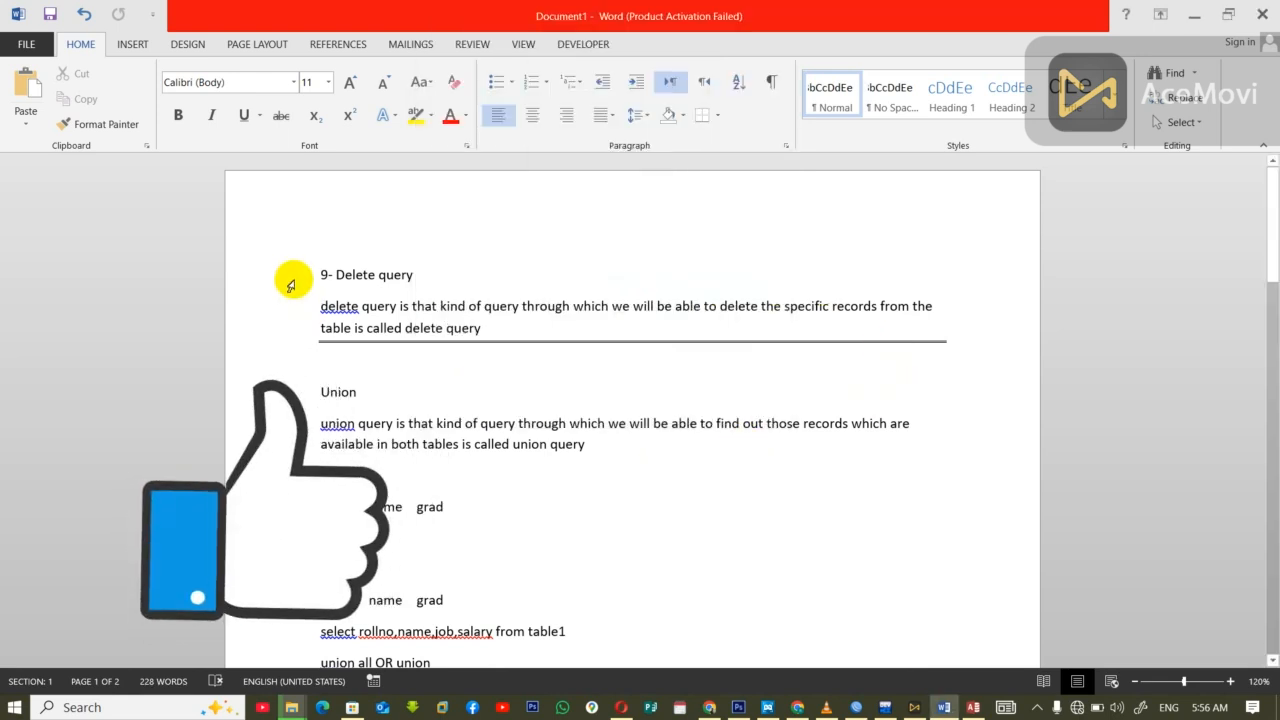
left_click_drag(318, 274, 452, 350)
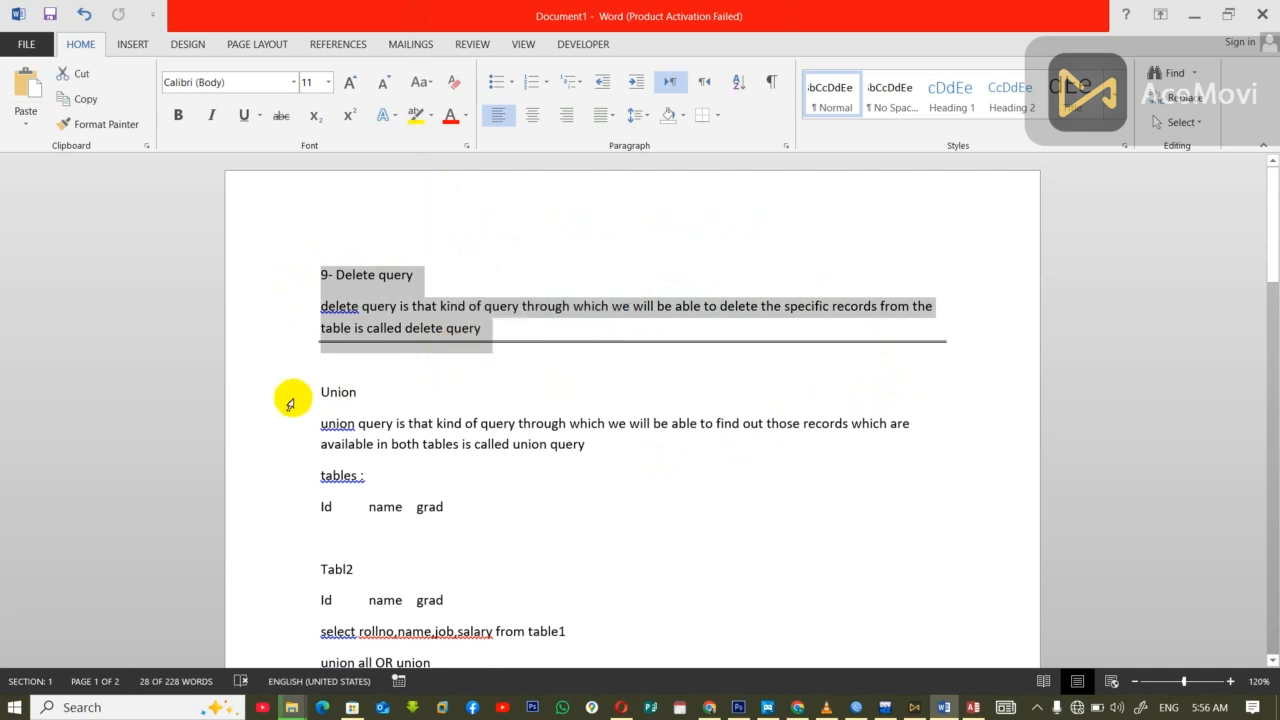
left_click_drag(318, 393, 400, 406)
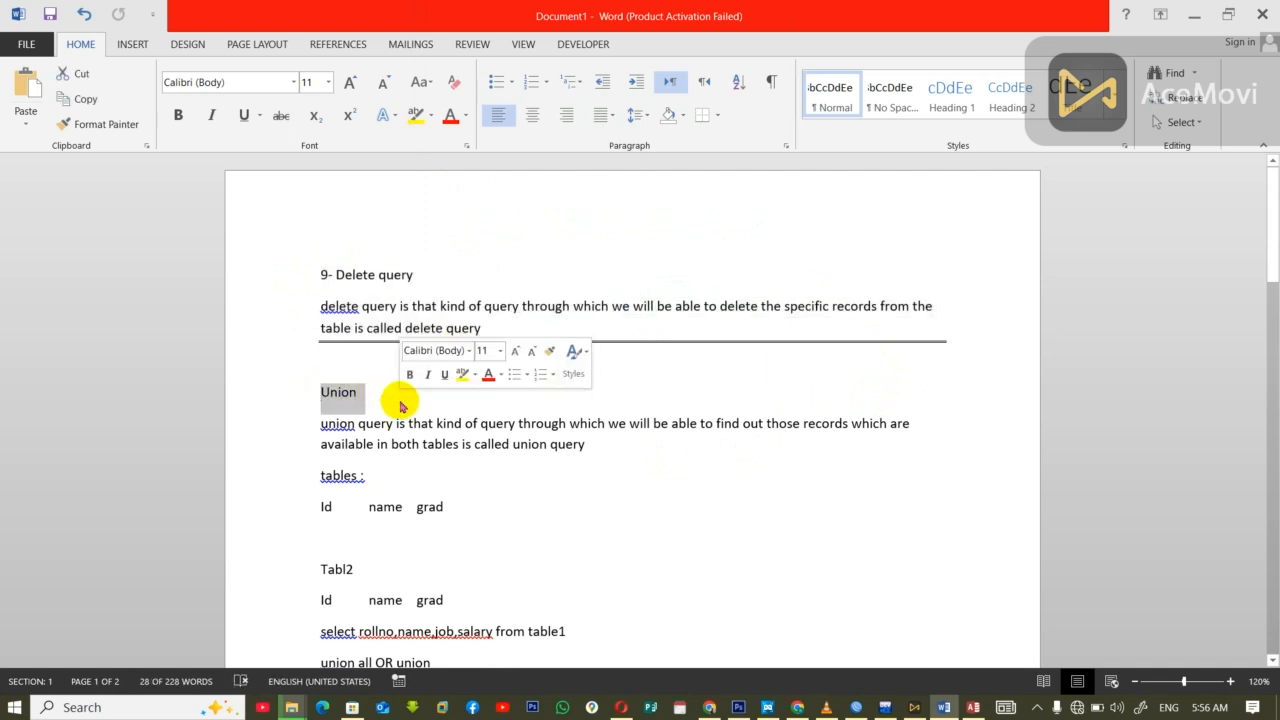
left_click_drag(1271, 234, 1271, 351)
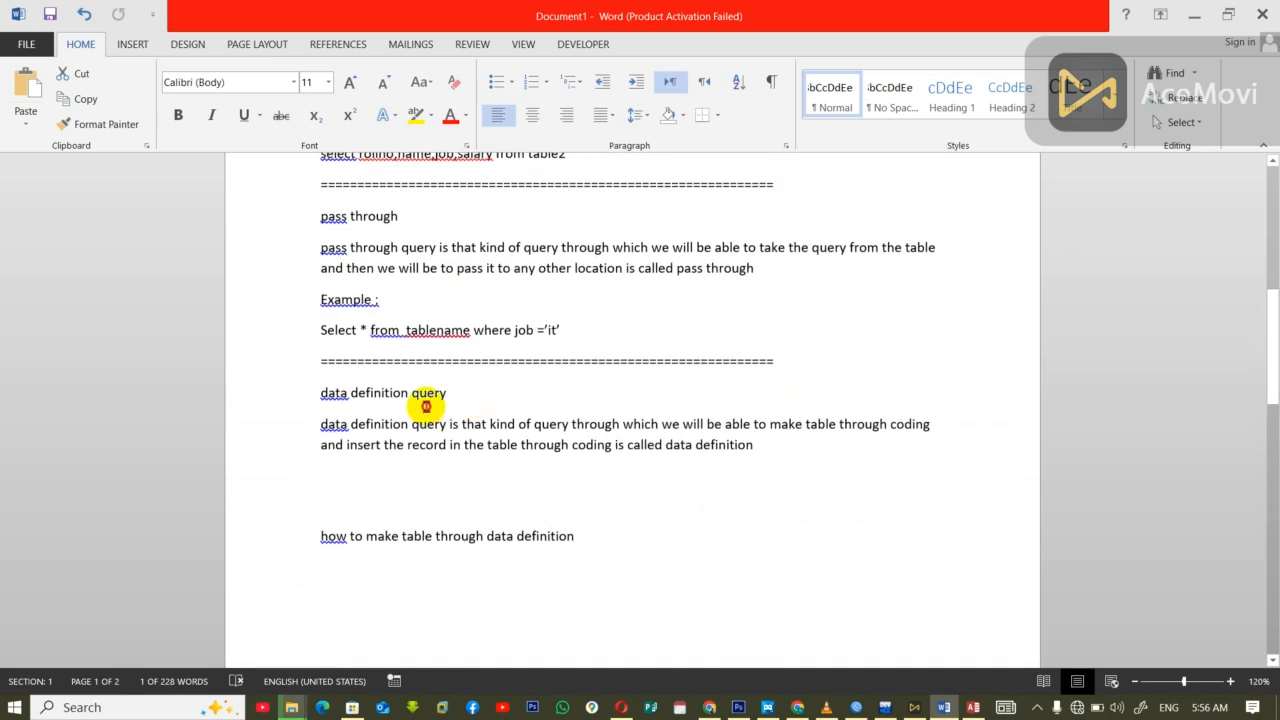
left_click_drag(426, 404, 345, 392)
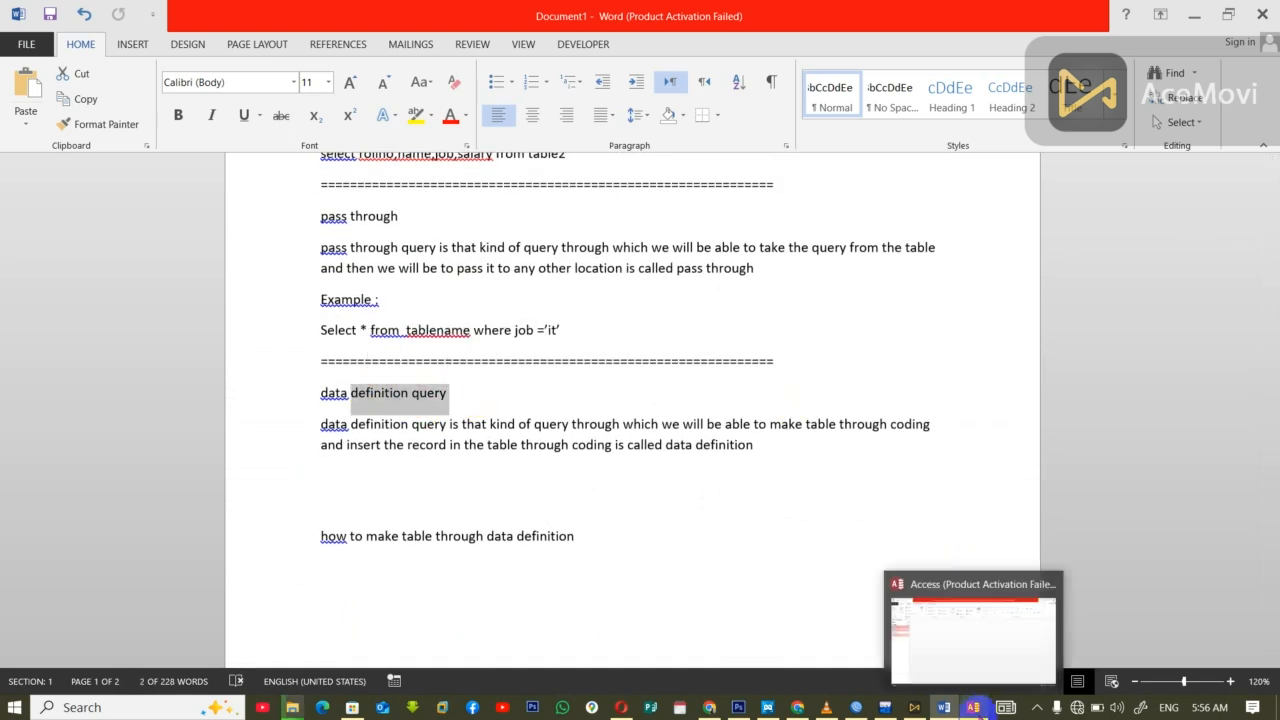
Switch to Access and delete Table1, Table2 and Query2 from the database.
left_click(973, 707)
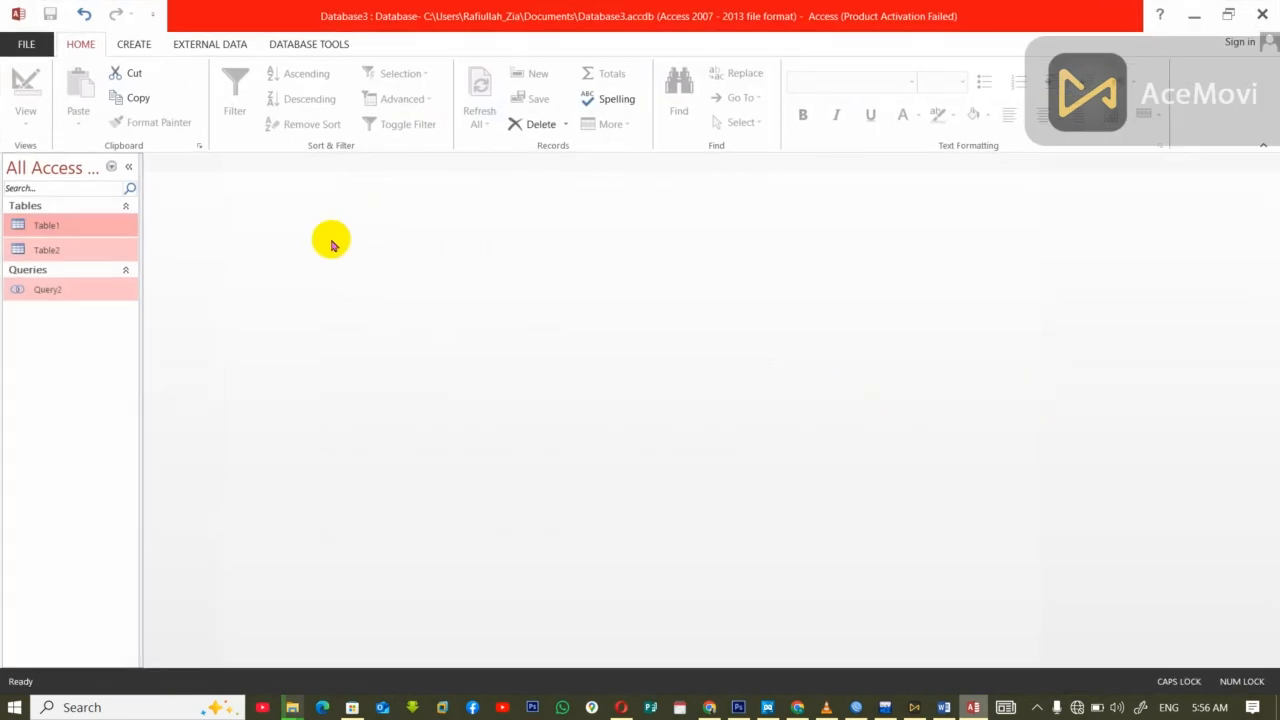
key("Delete")
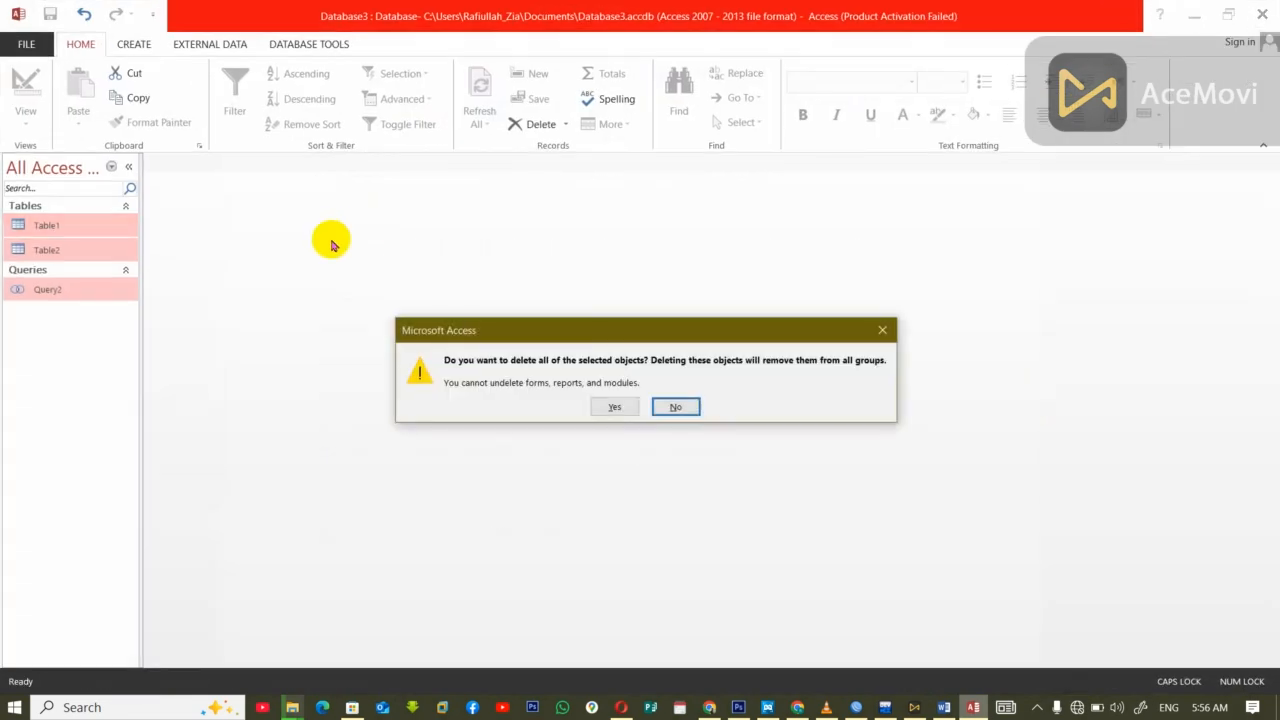
left_click(610, 407)
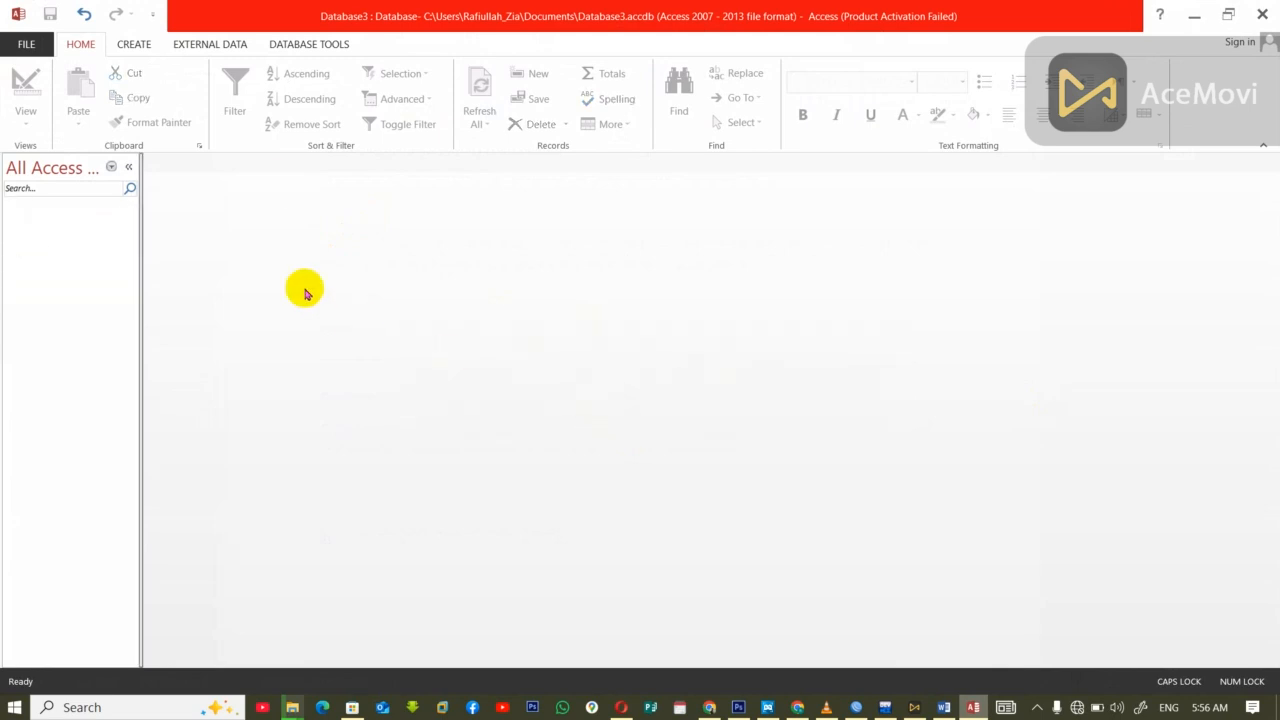
left_click(128, 48)
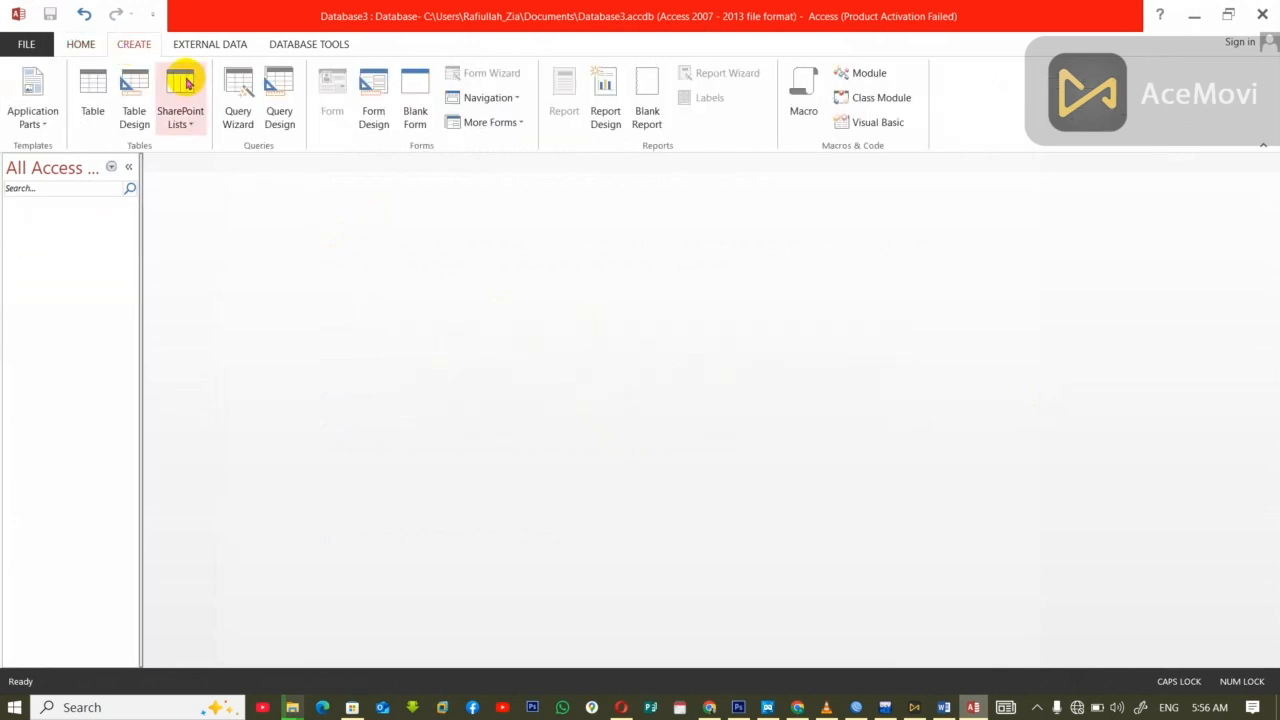
left_click(284, 86)
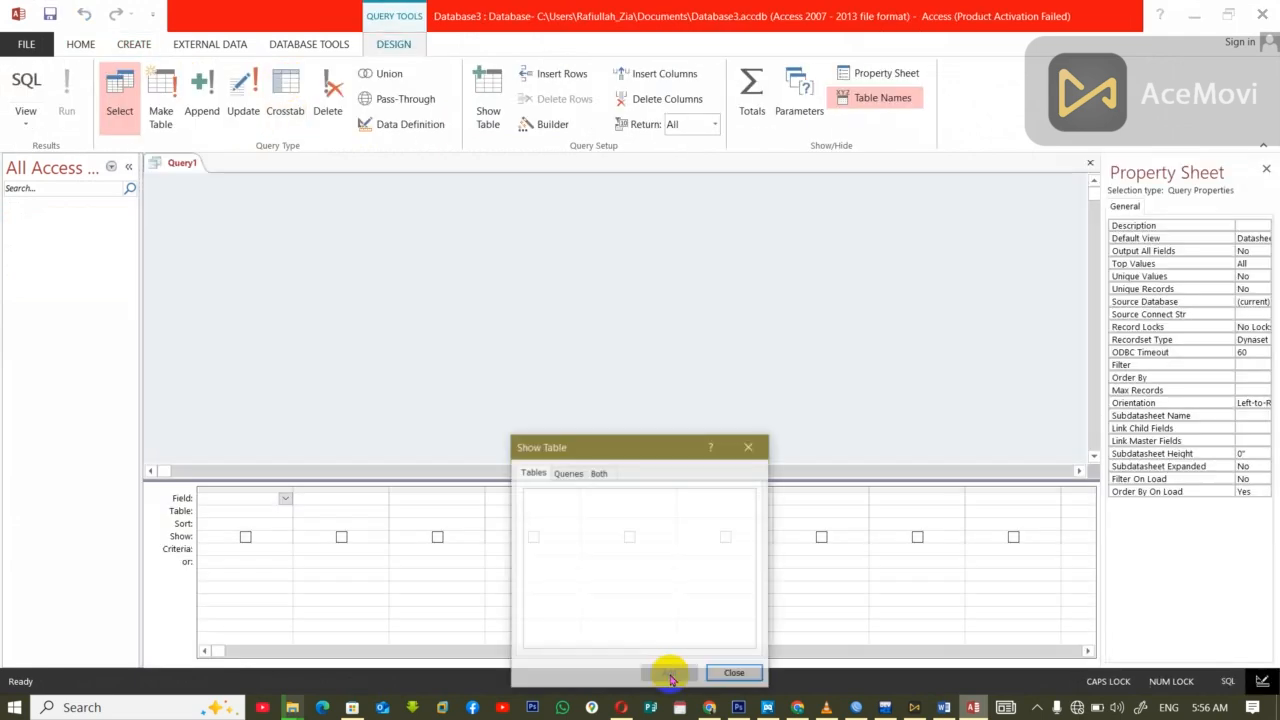
left_click(738, 675)
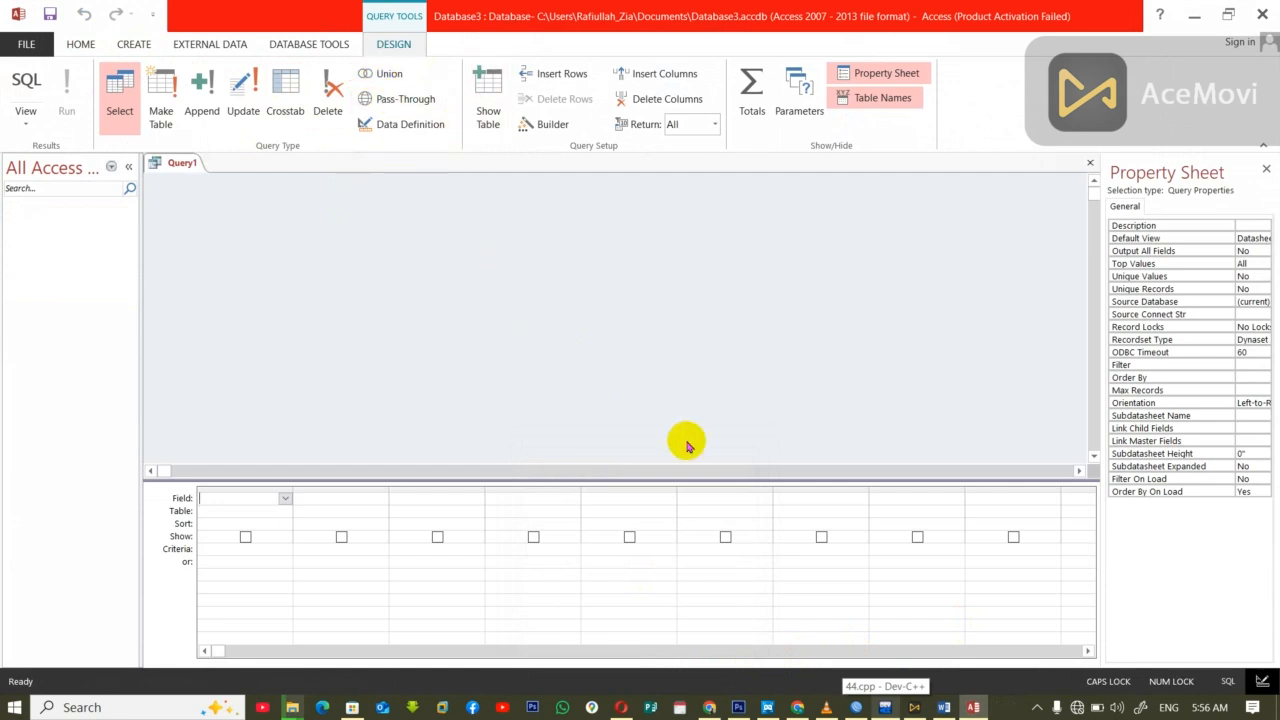
key("ctrl+w")
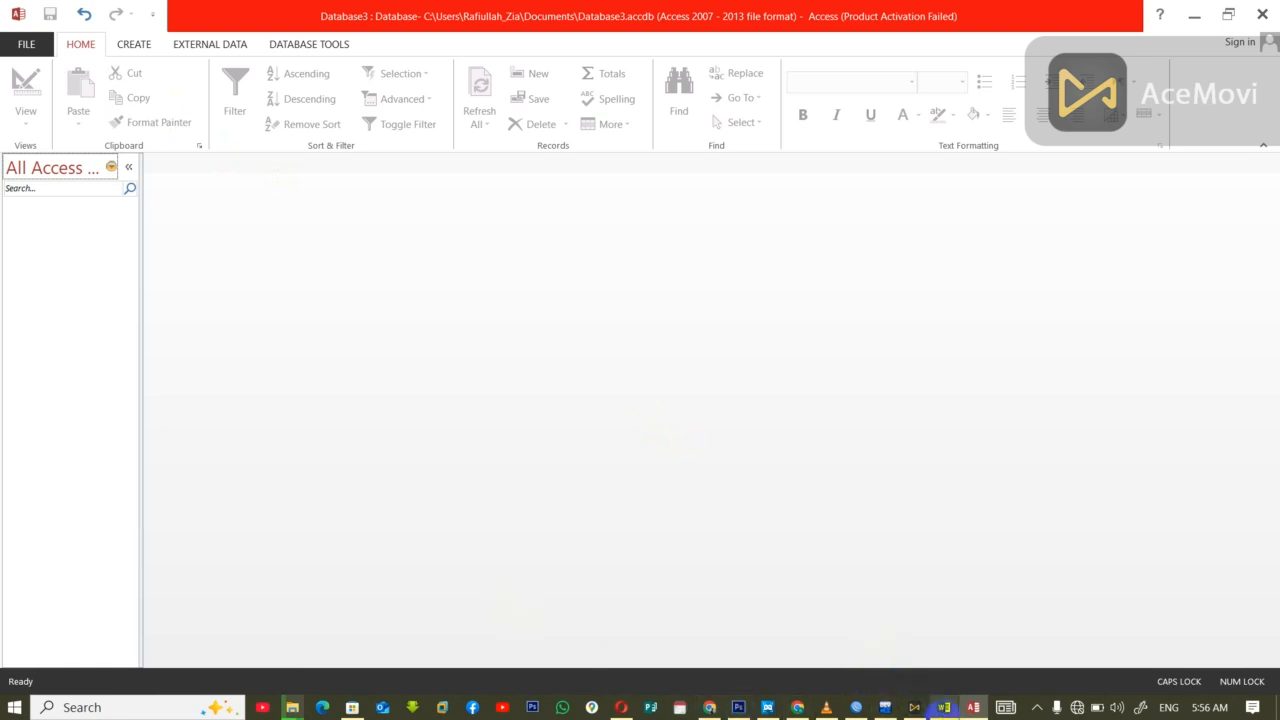
Switch to Word and delete the "tables :" and "Tabl2" example lines with their Id, name, grad headings from the Union section.
left_click(943, 707)
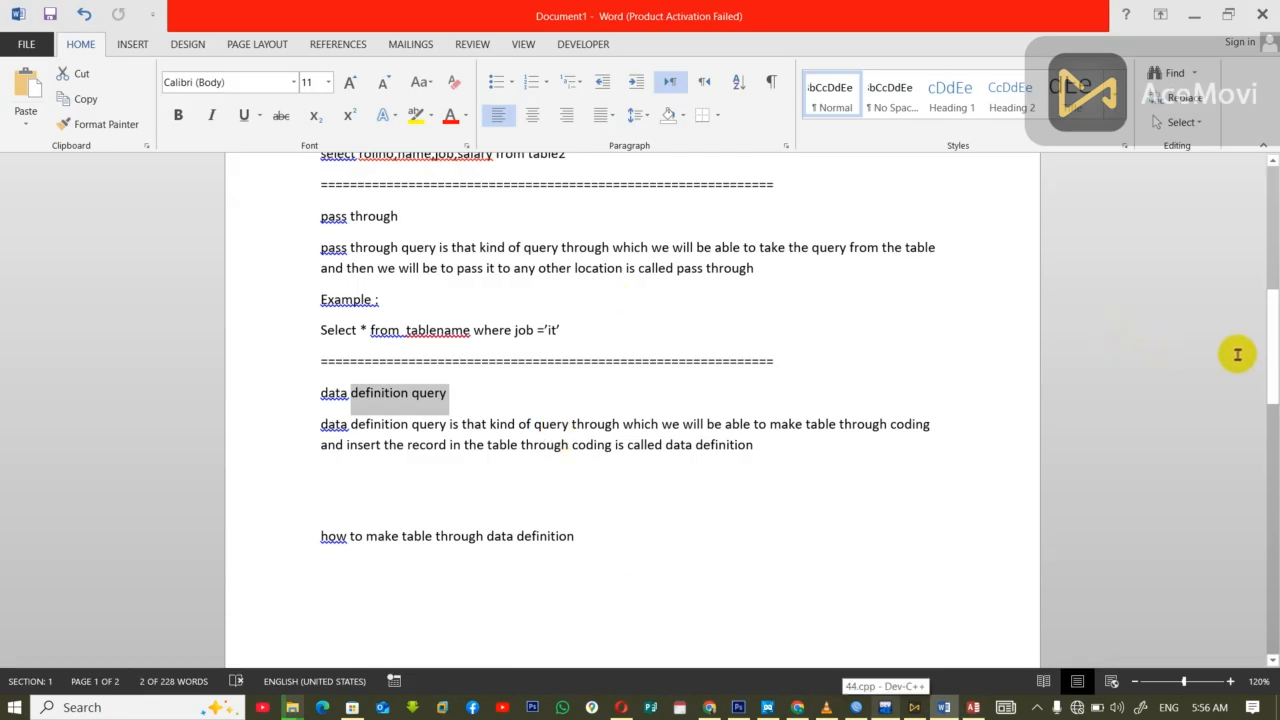
left_click_drag(1270, 378, 1274, 206)
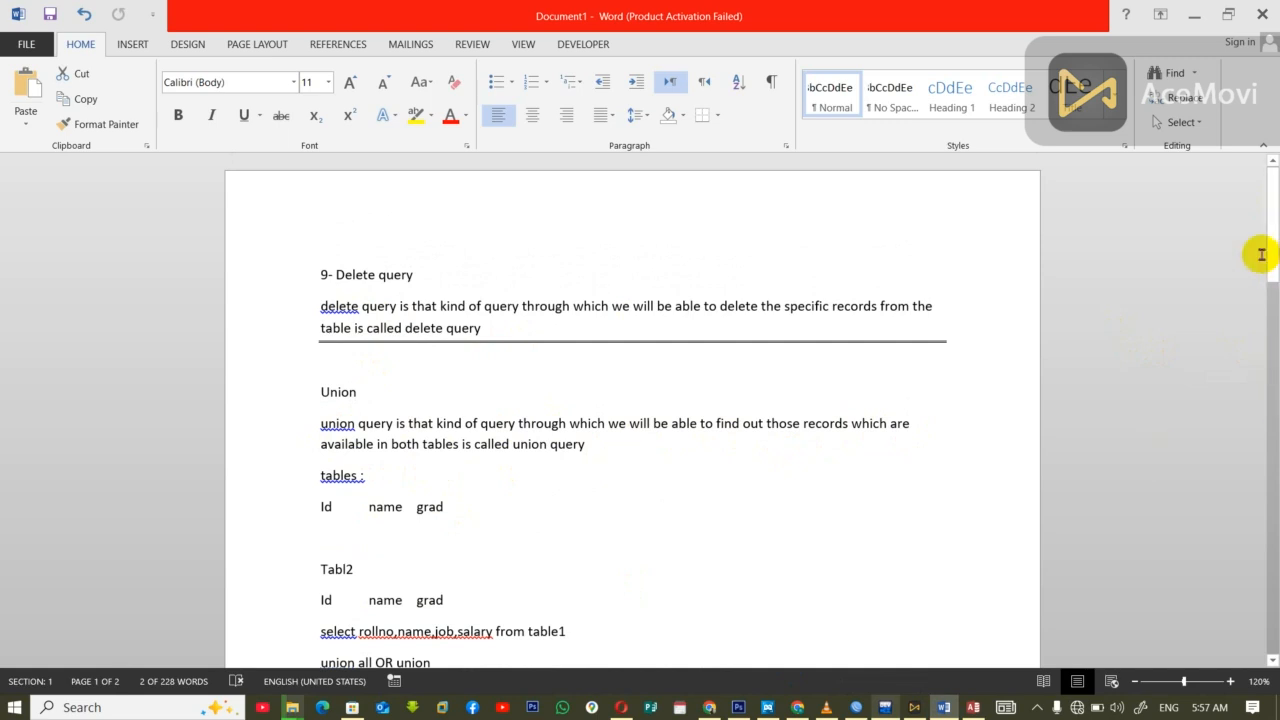
left_click_drag(1273, 256, 1273, 295)
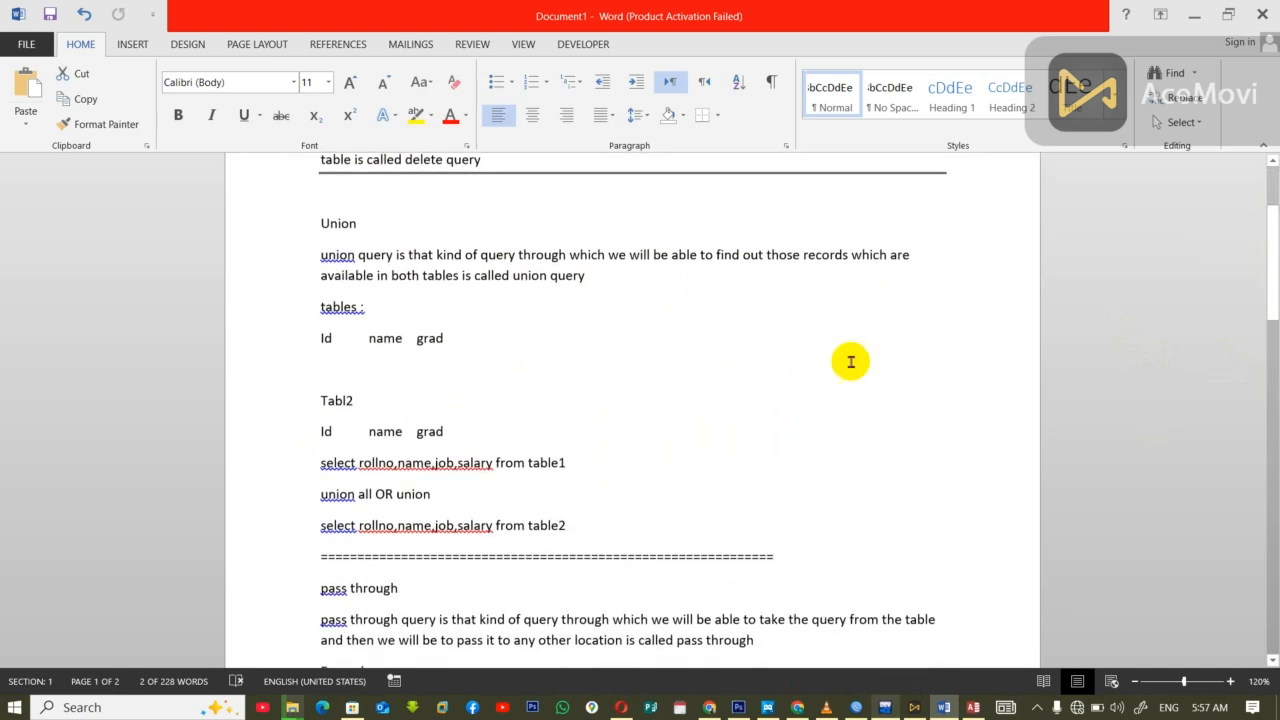
left_click_drag(583, 525, 439, 509)
left_click_drag(506, 426, 308, 251)
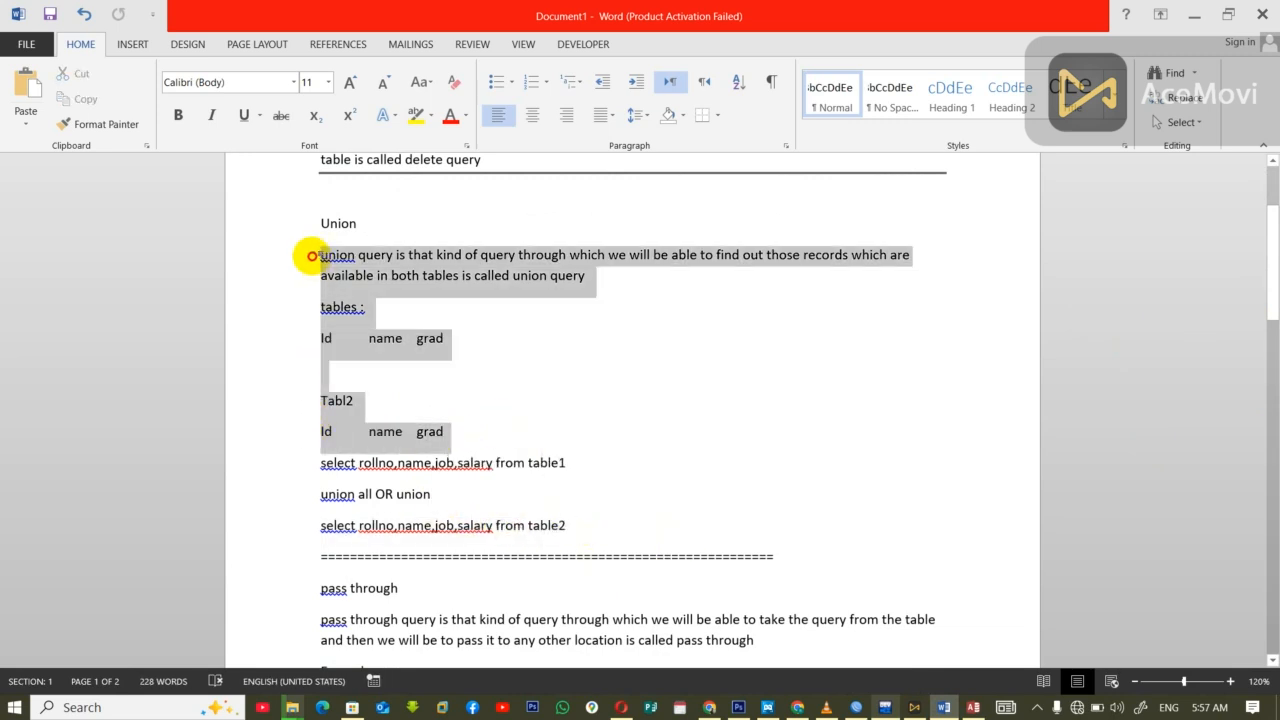
left_click(297, 349)
left_click_drag(449, 434, 297, 318)
key("Delete")
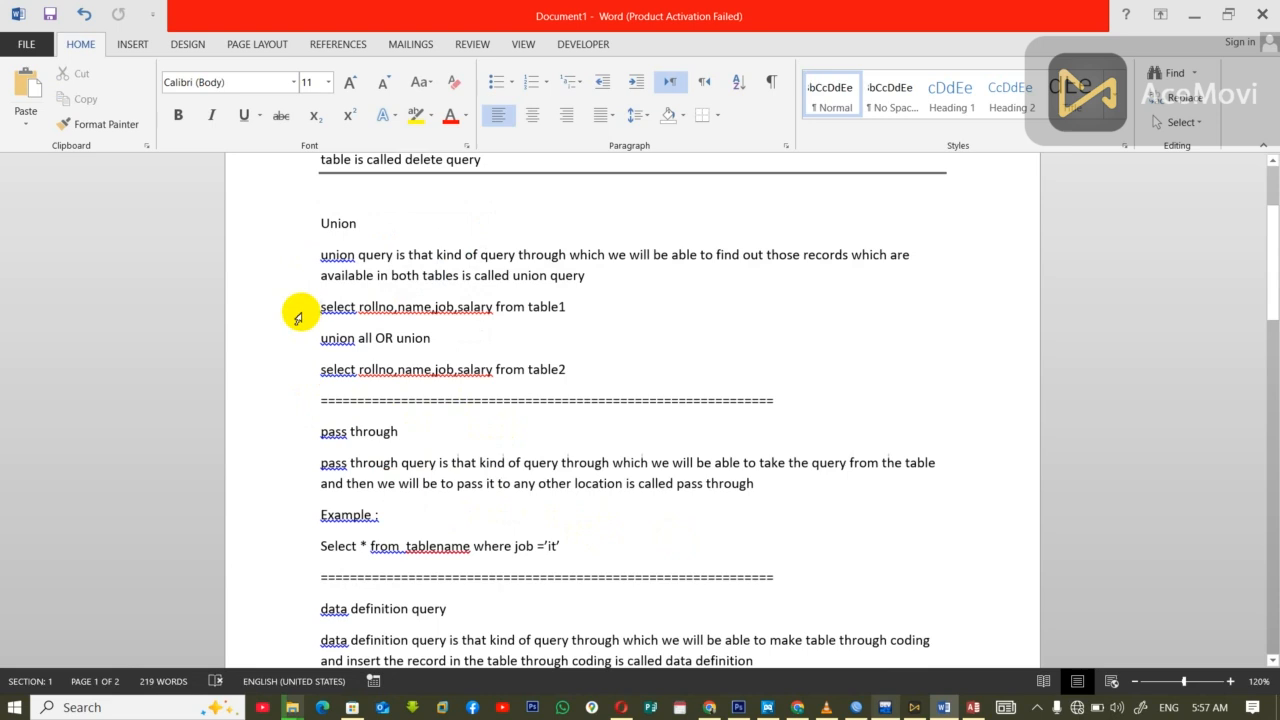
Add the lines "Union" and "Union all" below the union query definition.
left_click(612, 278)
key("Return")
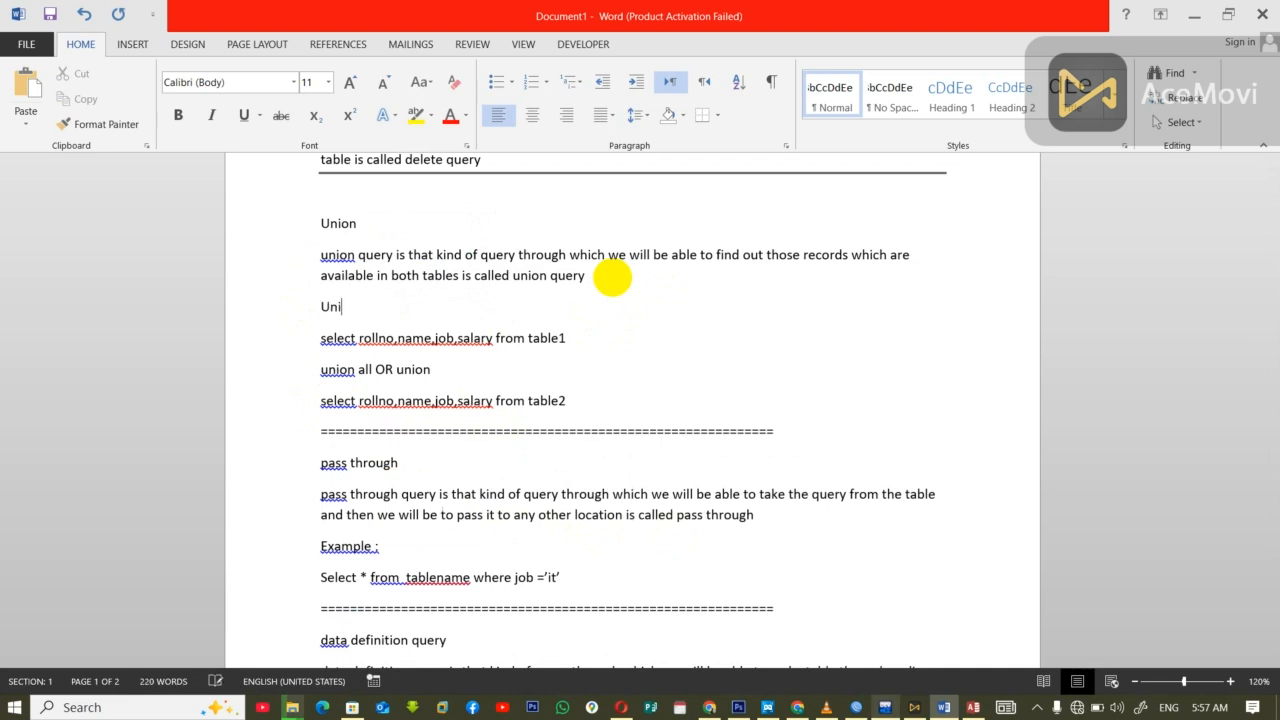
type("Union")
key("Return")
type("Union all")
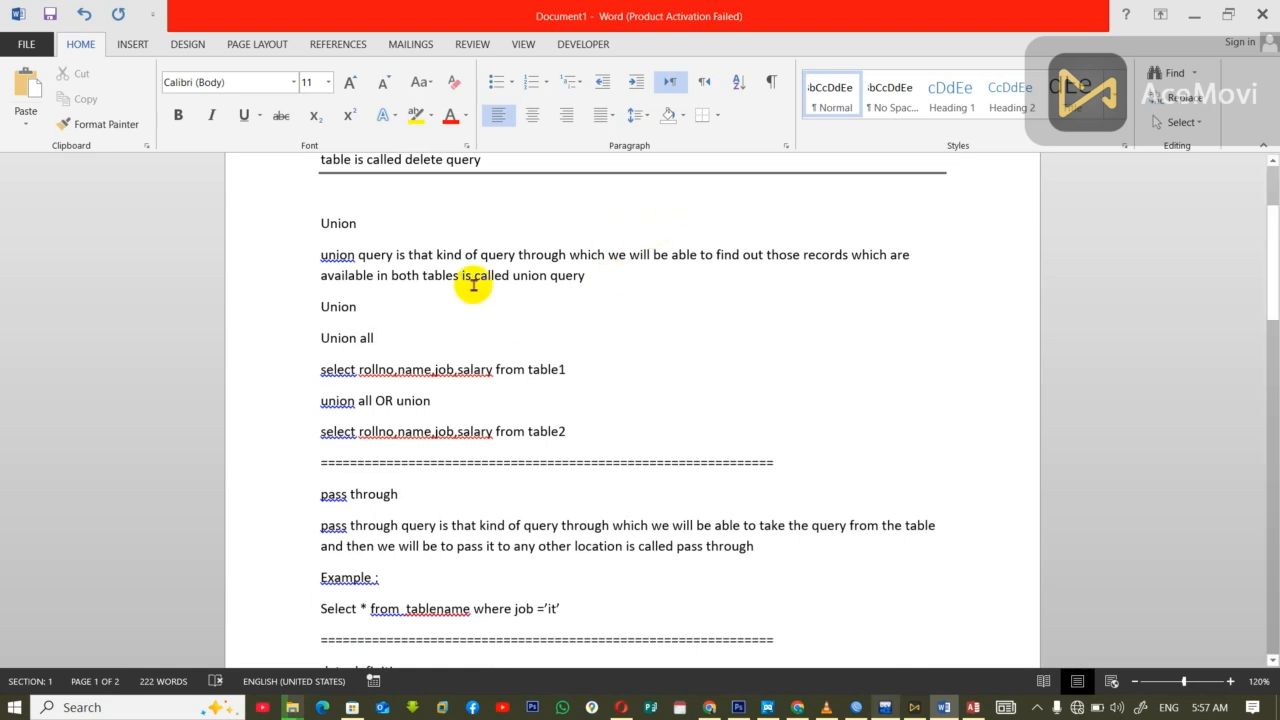
Review the added Union line and the notes on inserting records into the student table, and return to Access.
left_click(264, 312)
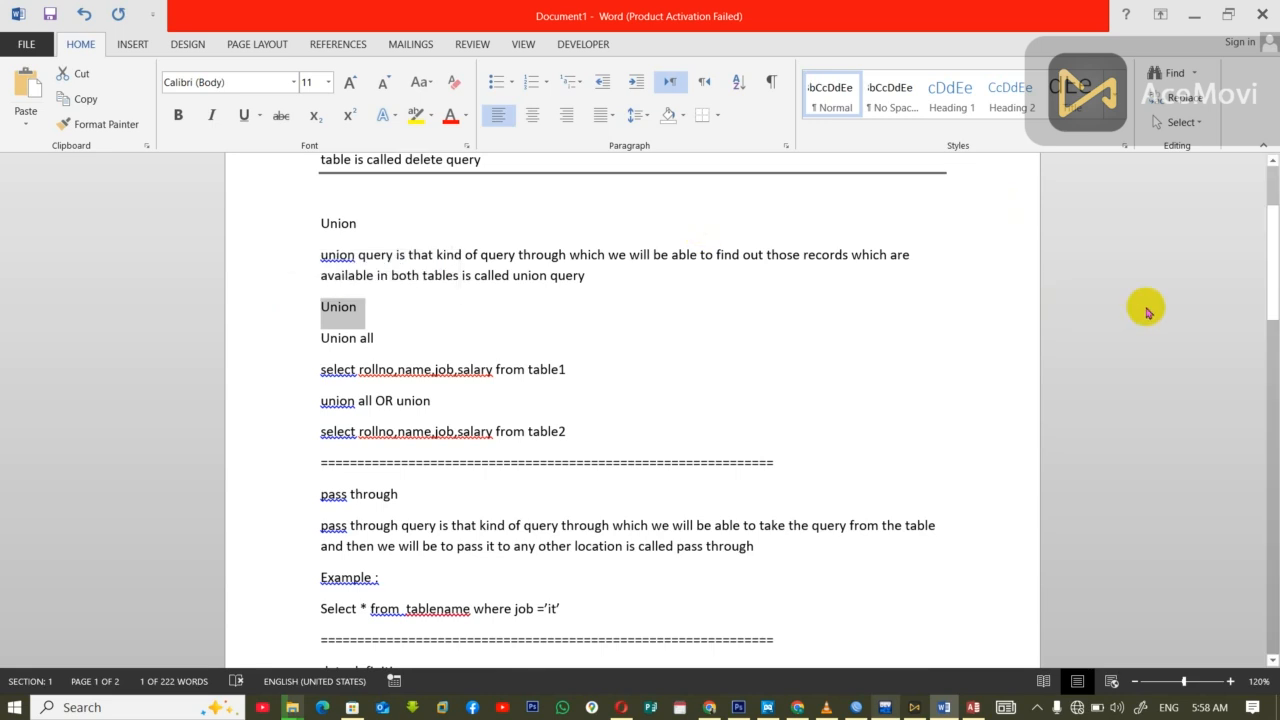
left_click_drag(1272, 240, 1273, 455)
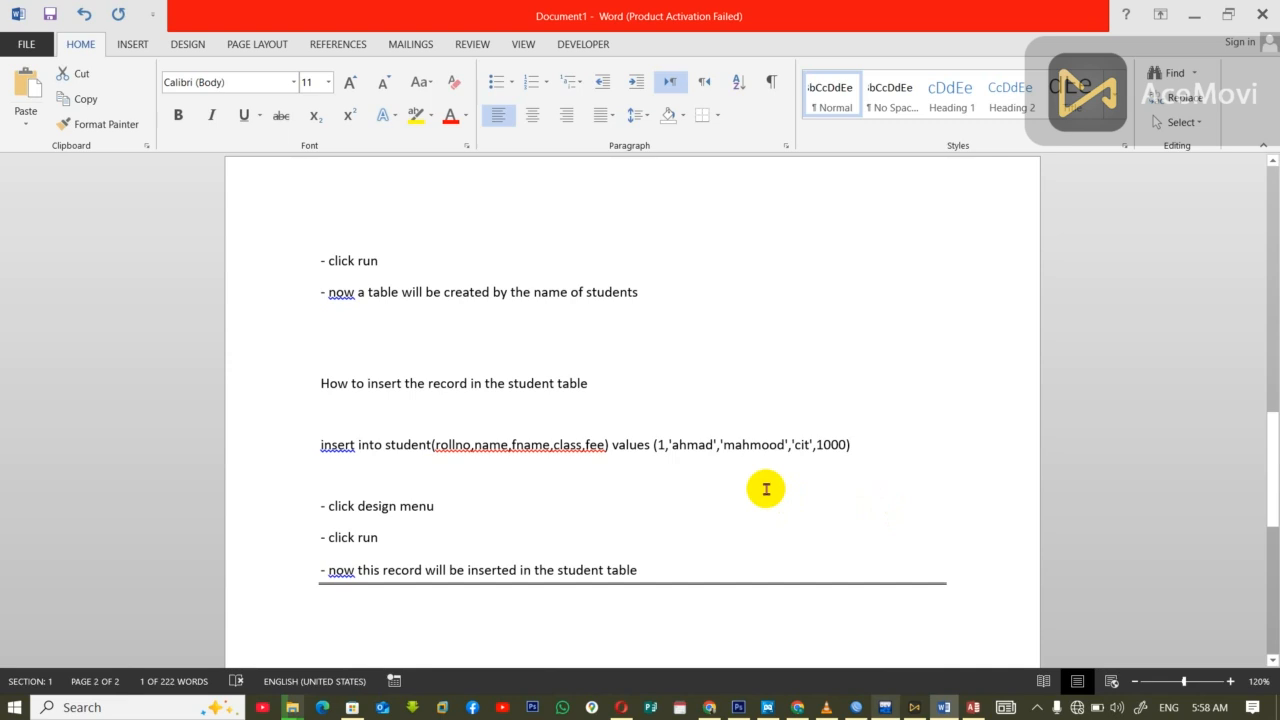
left_click(1193, 16)
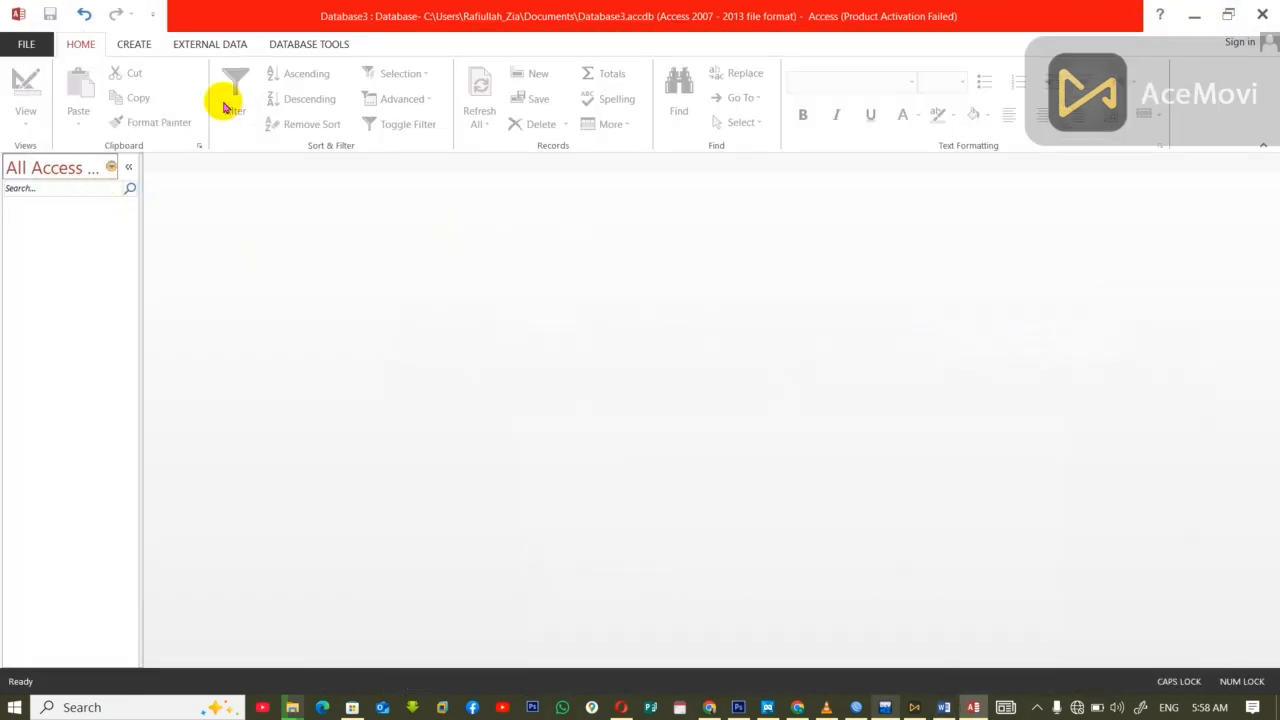
Create a new table in Design view with an AutoNumber field named ID.
left_click(148, 46)
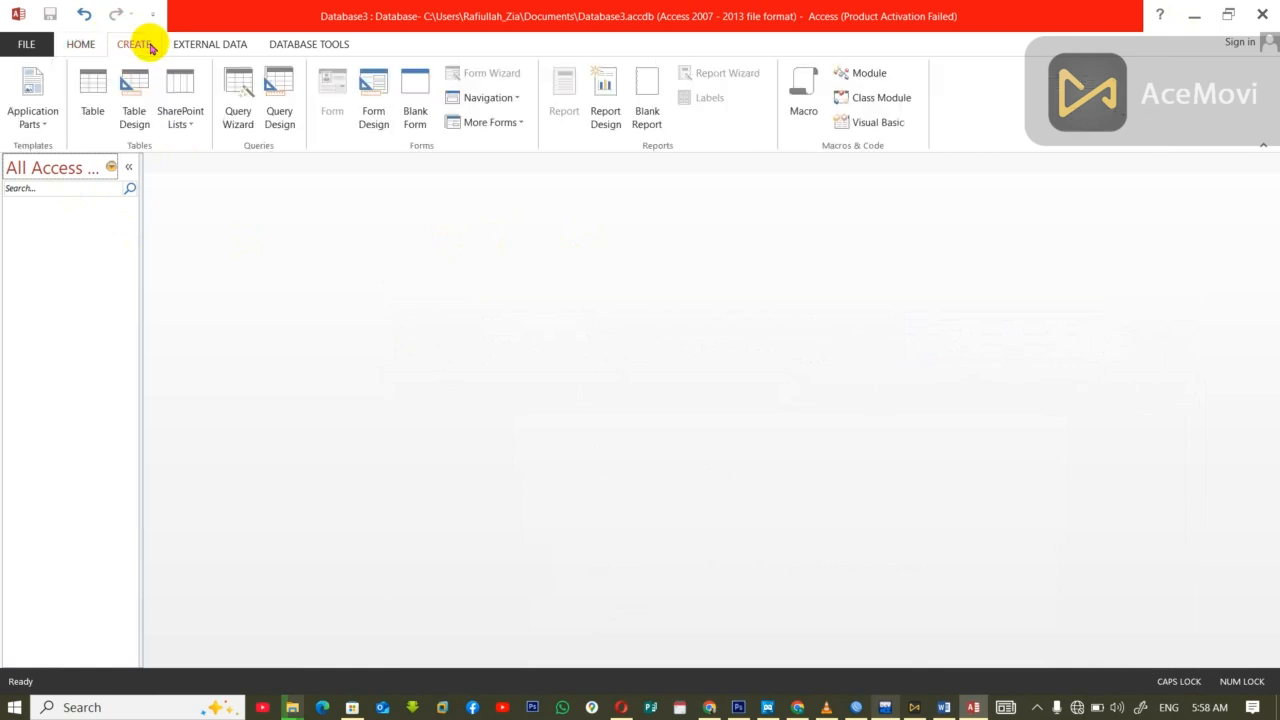
left_click(134, 110)
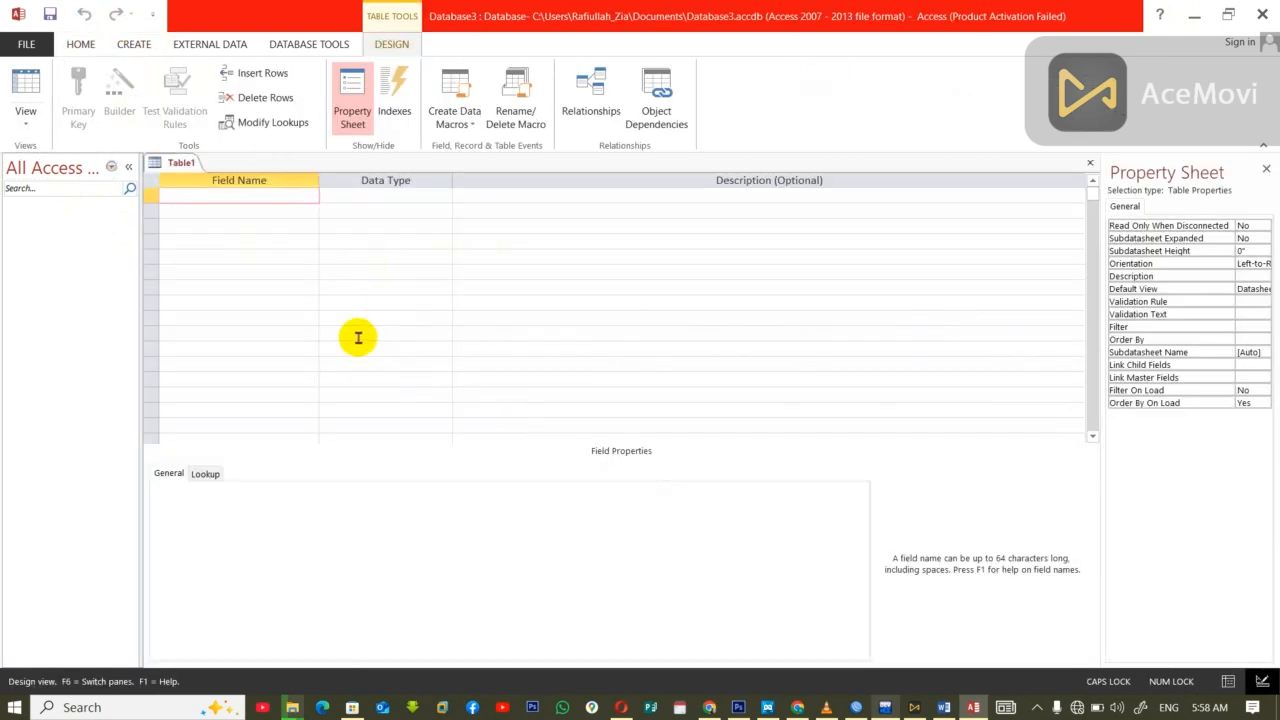
left_click(257, 225)
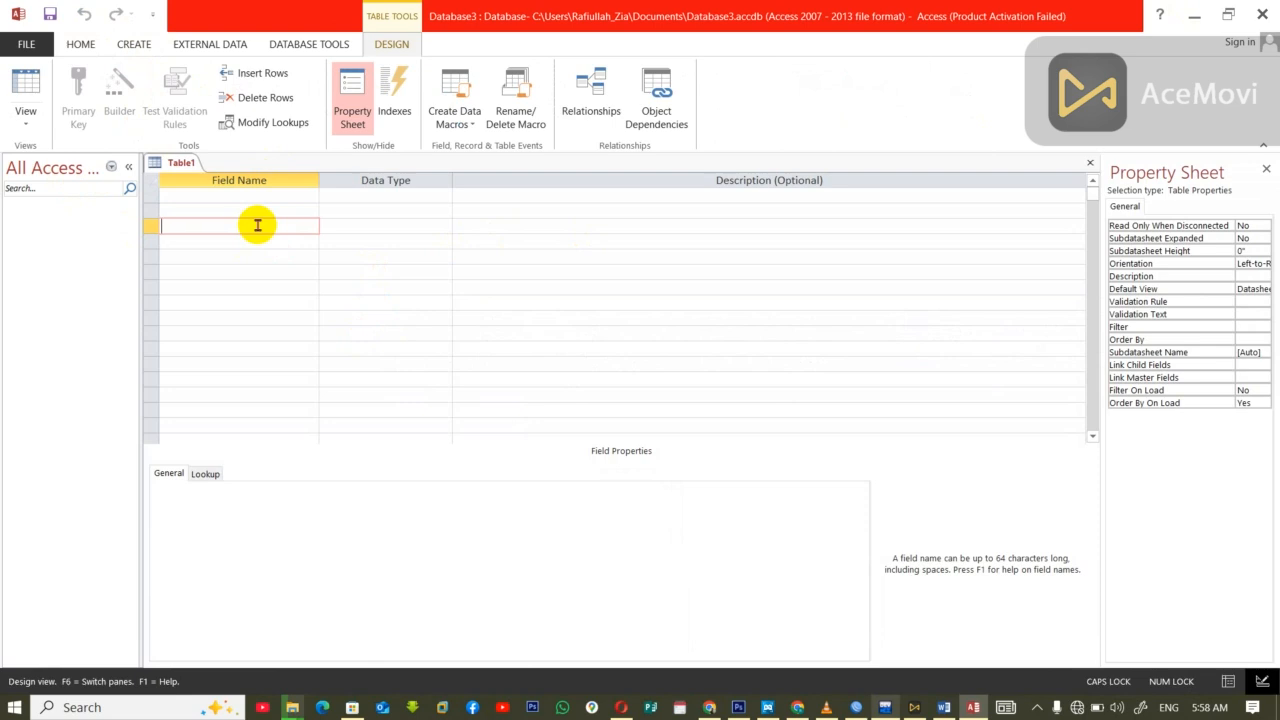
left_click(261, 196)
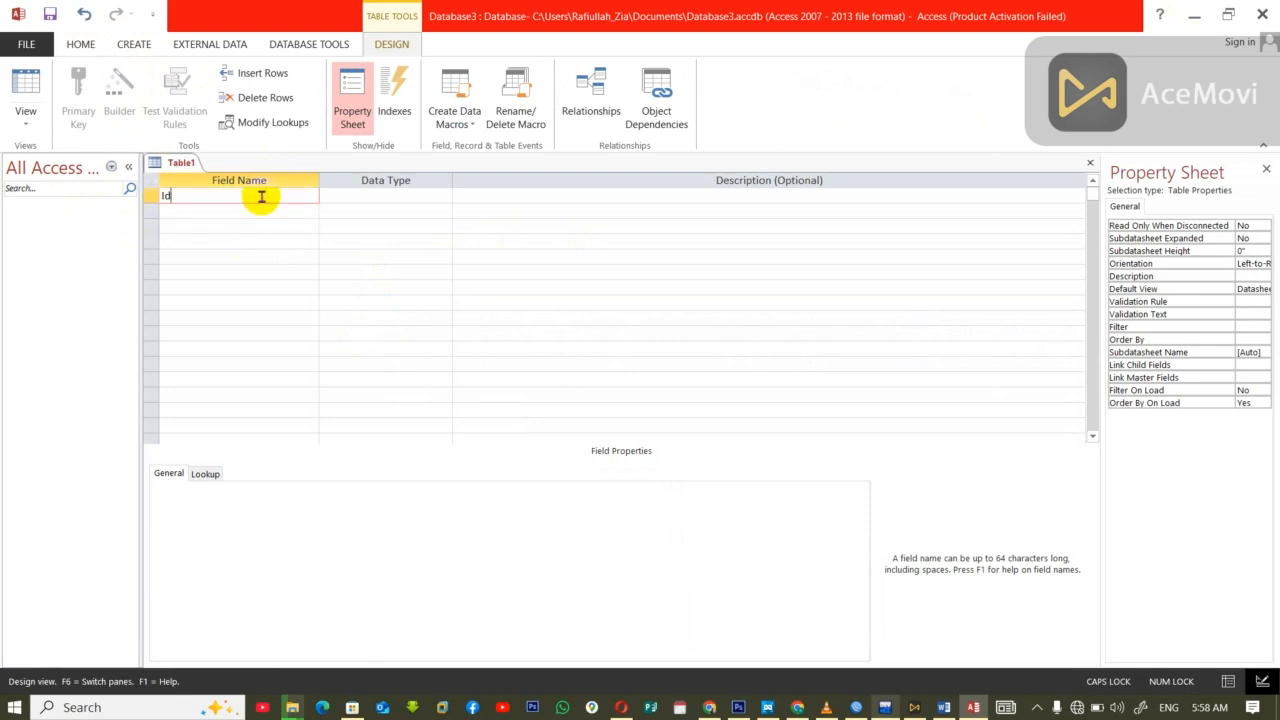
type("ID")
key("Tab")
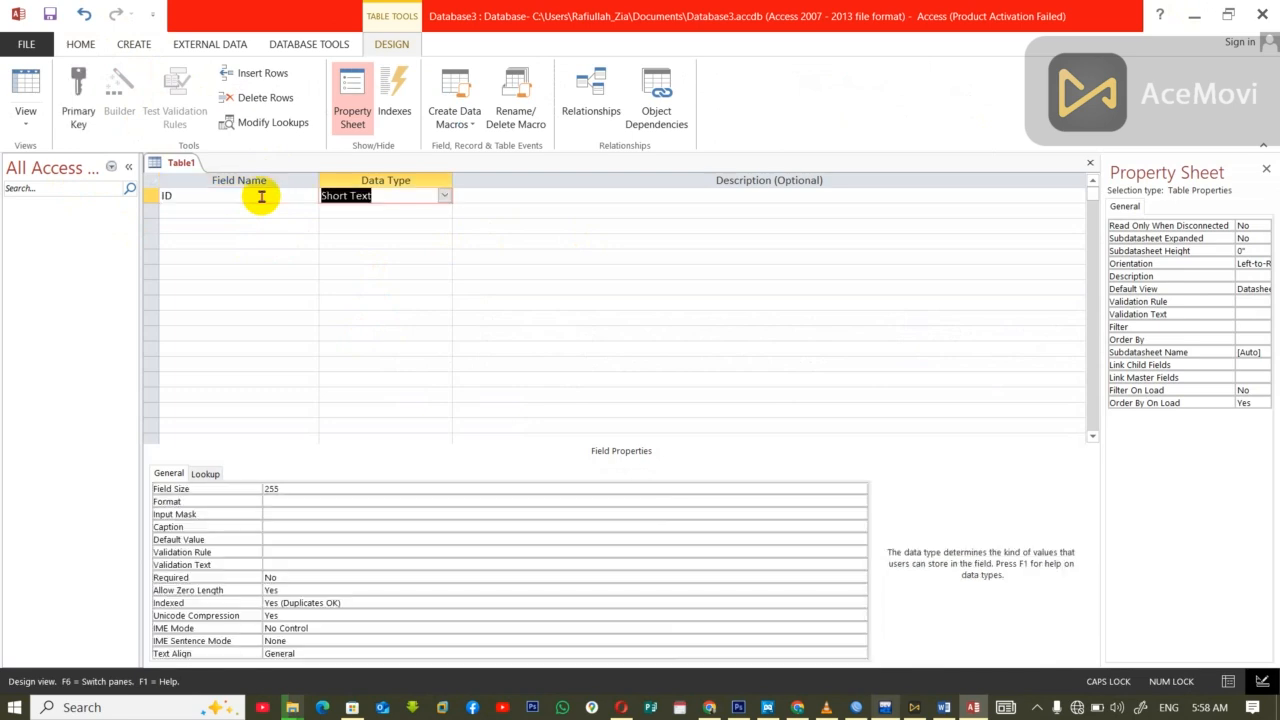
type("a")
key("Tab")
key("Tab")
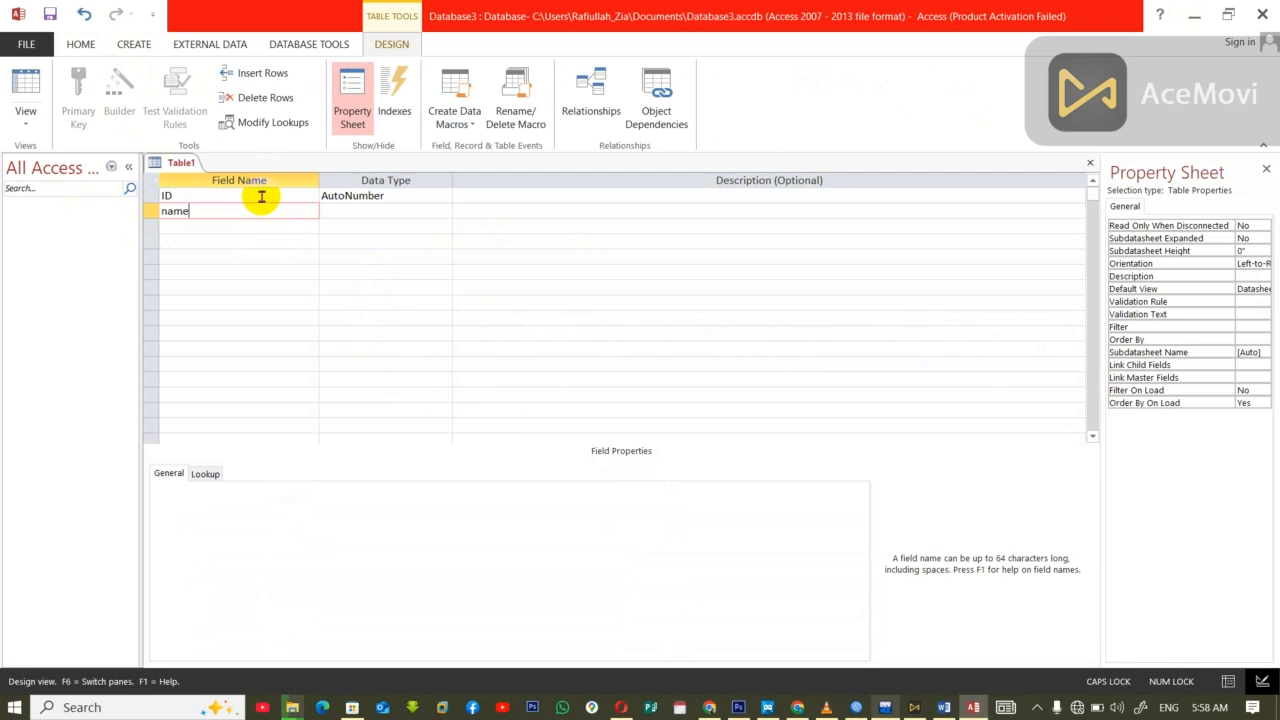
Add the Short Text fields name and job and a Currency field fess to the table.
type("name")
key("Tab")
left_click(575, 486)
key("Tab")
key("Tab")
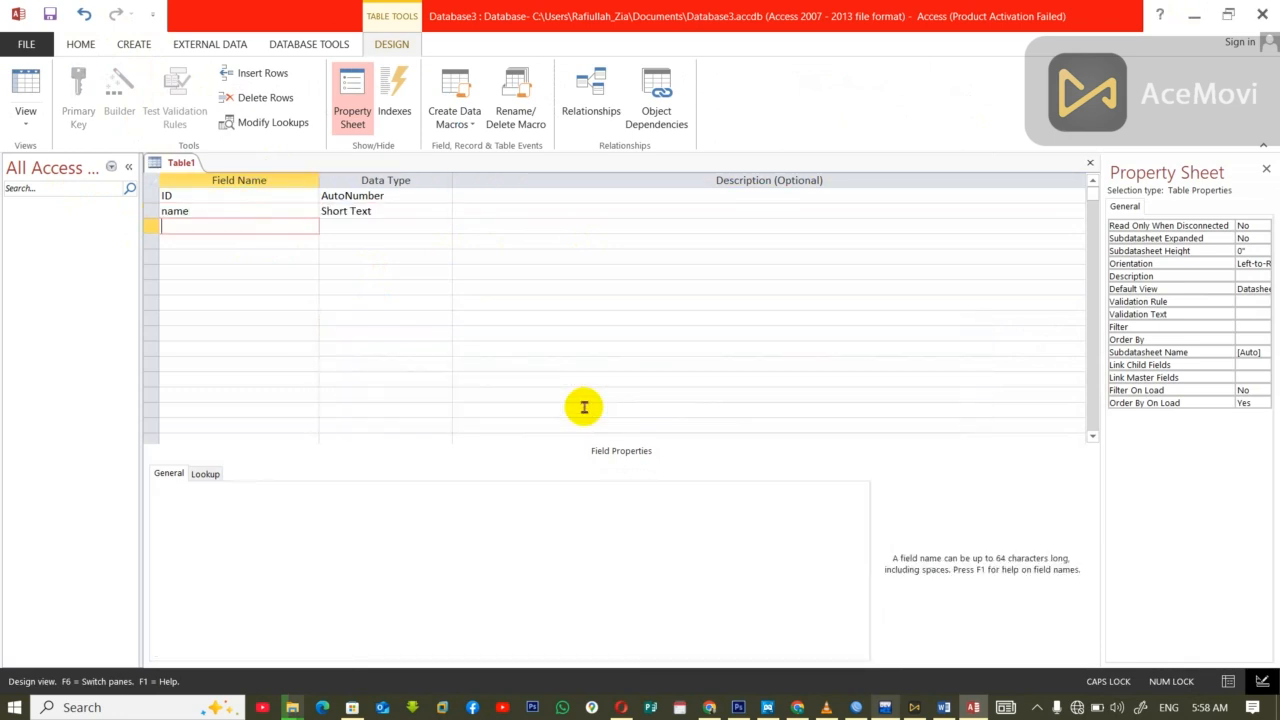
key("Tab")
key("Tab")
key("Tab")
type("fess")
key("Tab")
type("c")
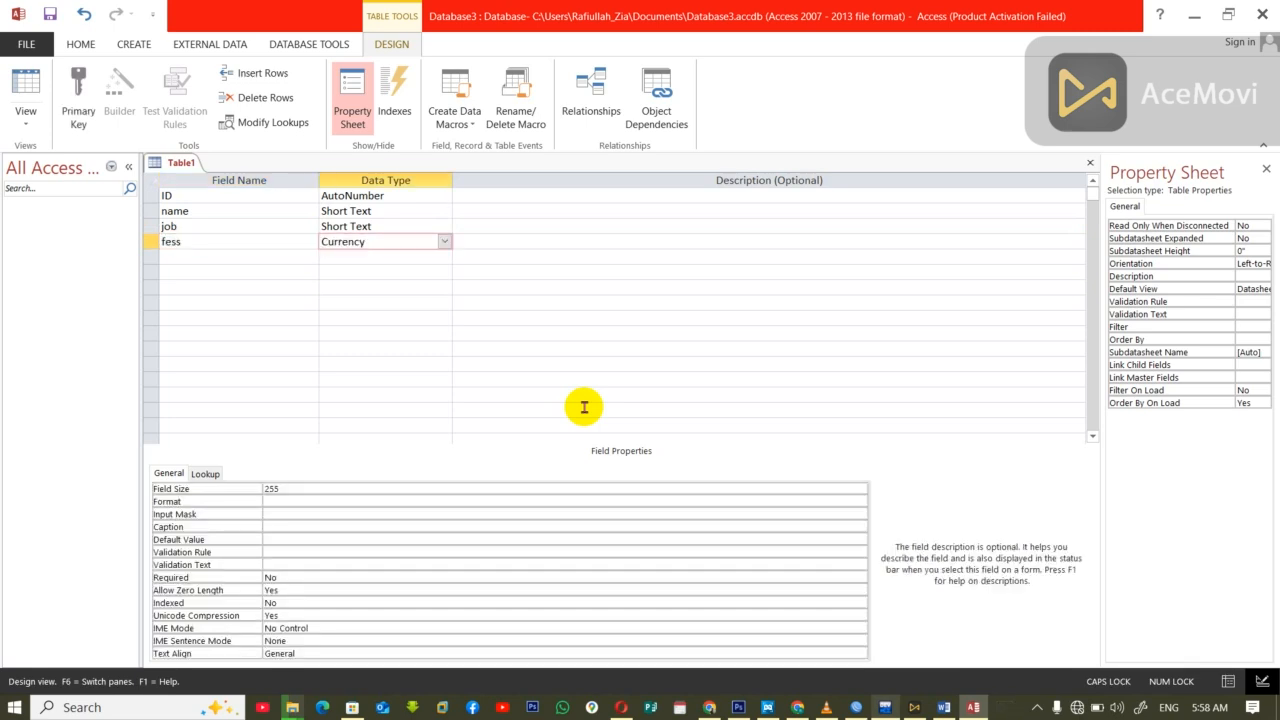
key("Tab")
key("Tab")
Close the table, saving it as st1 and accepting the creation of a primary key.
key("ctrl+w")
left_click(584, 407)
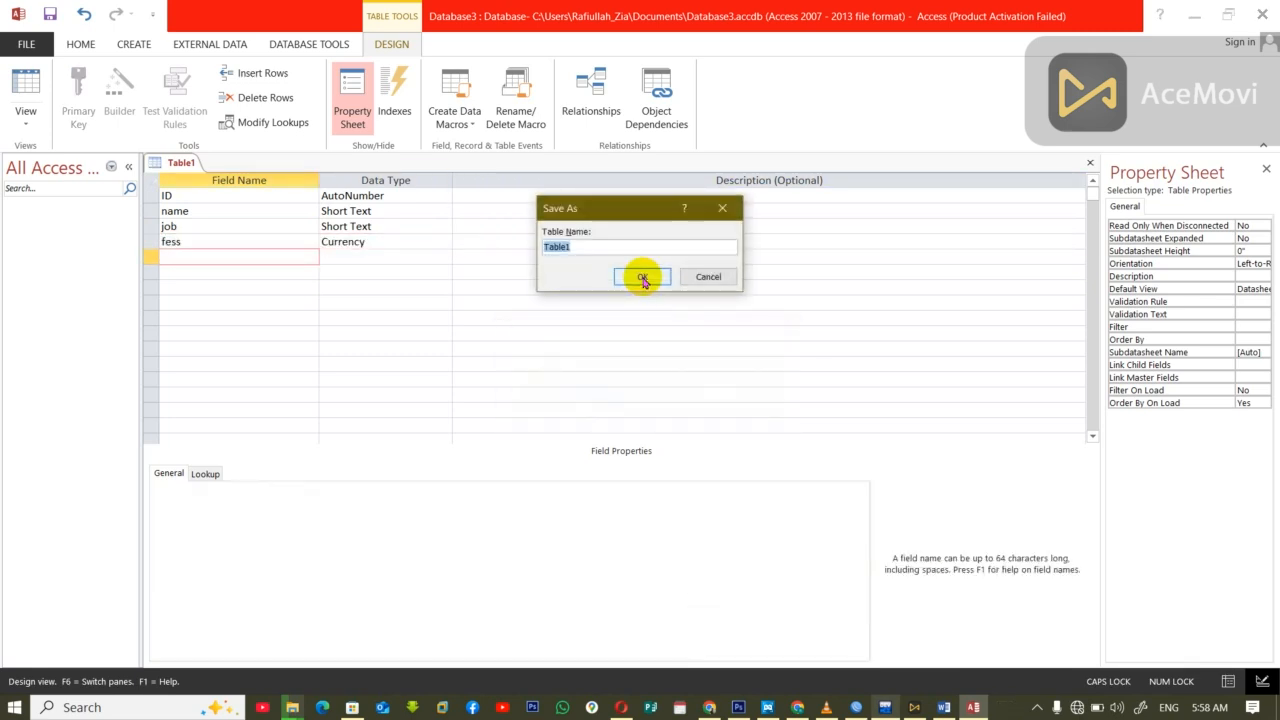
type("st")
left_click(642, 276)
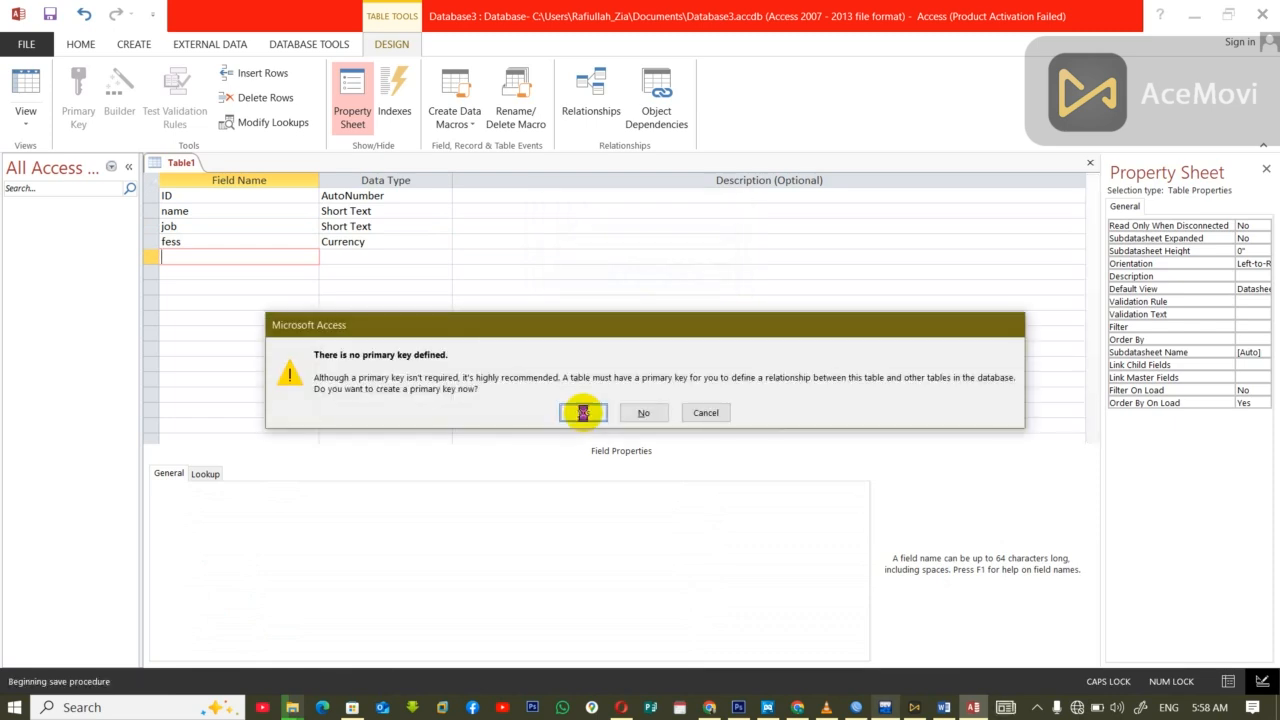
left_click(583, 414)
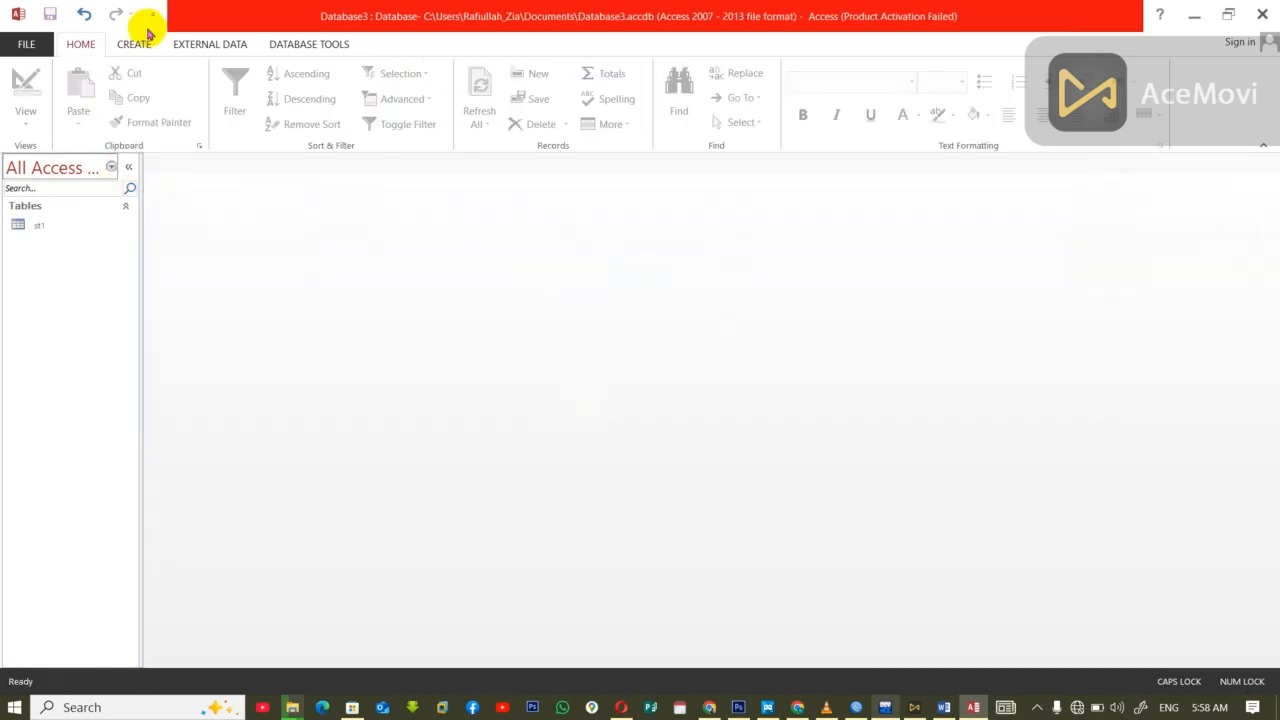
Create a second table in Design view with an AutoNumber field named ID.
left_click(135, 43)
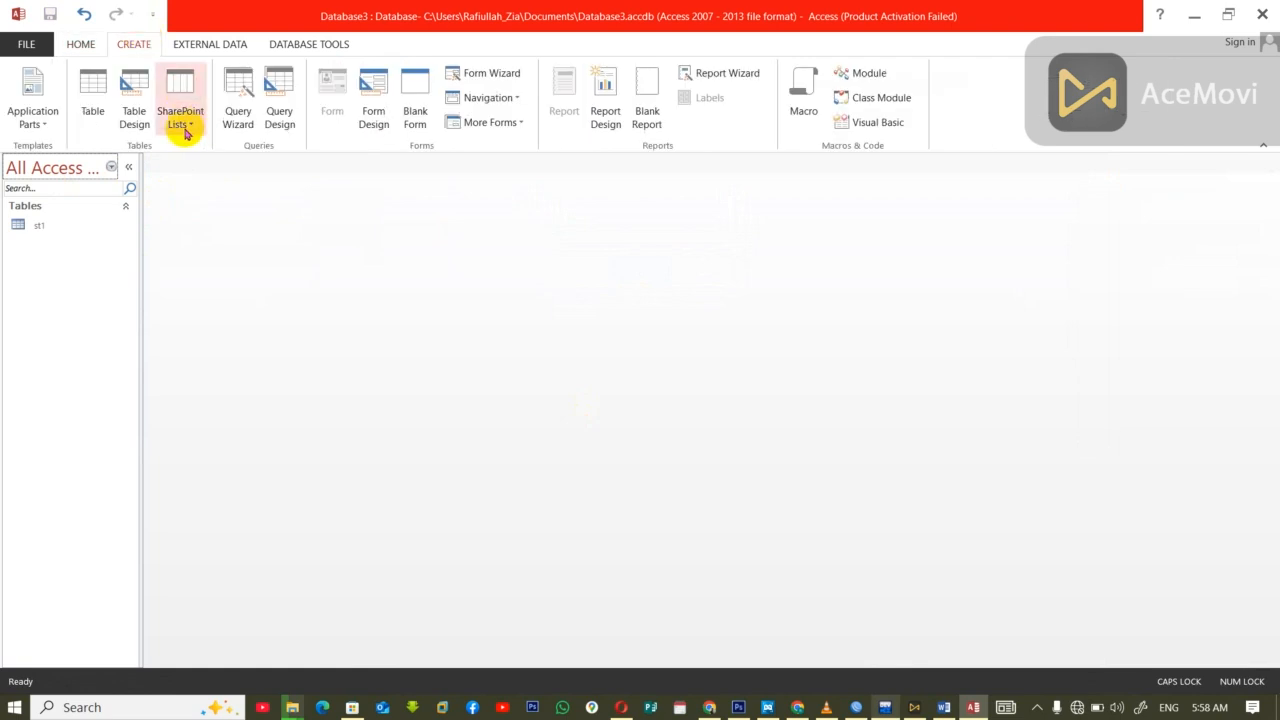
left_click(120, 95)
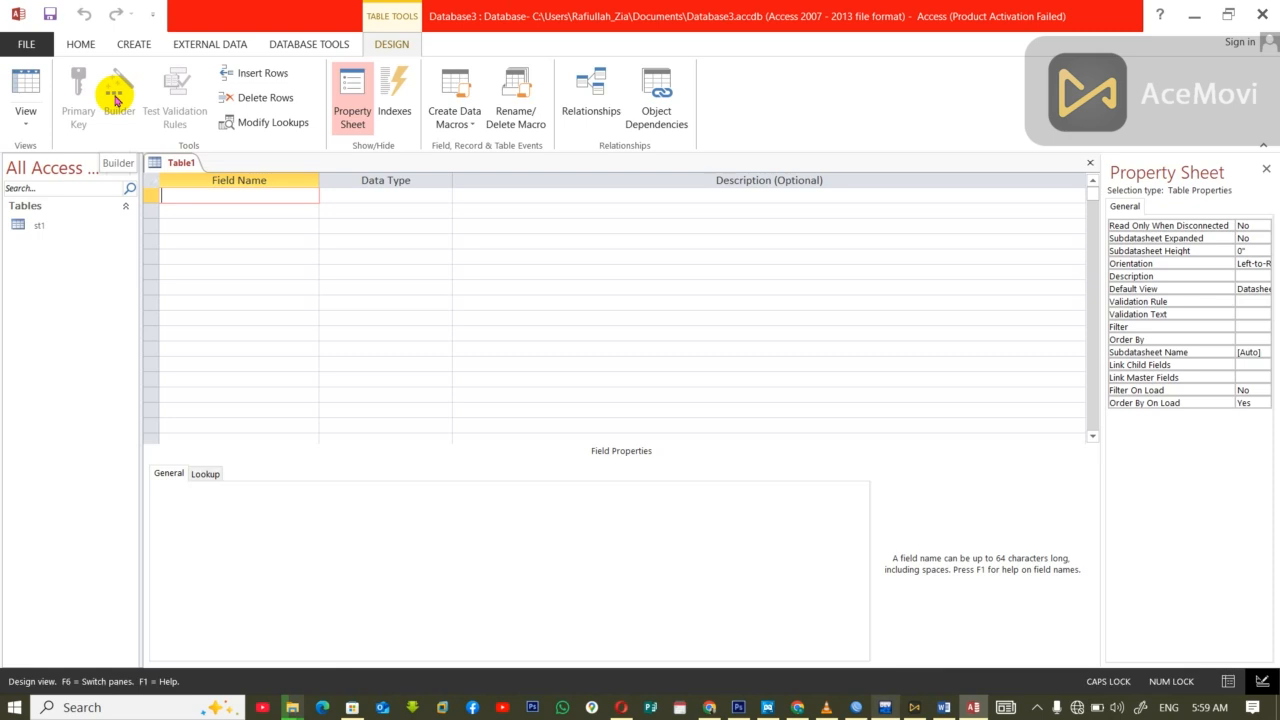
key("Tab")
type("a")
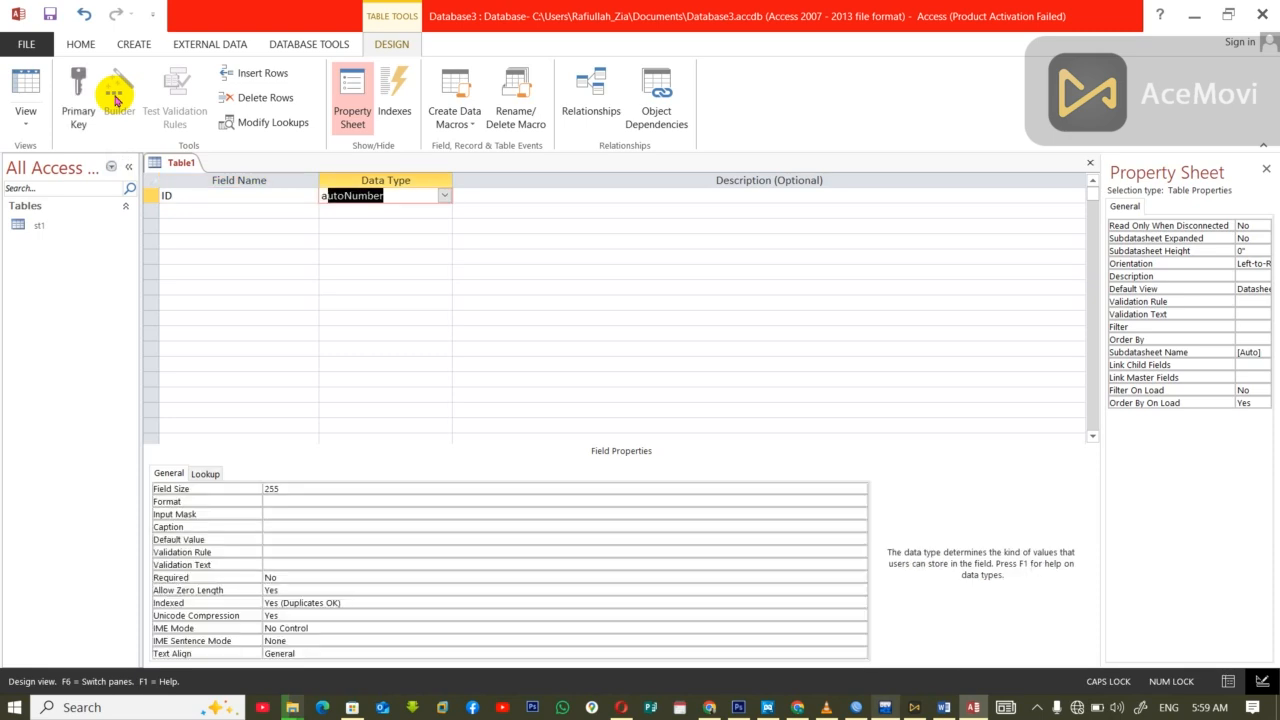
key("Tab")
key("Tab")
Add the Short Text fields name and job and a Currency field fess to the second table.
key("Tab")
left_click(580, 486)
key("Tab")
key("Tab")
type("job")
key("Tab")
key("Tab")
key("Tab")
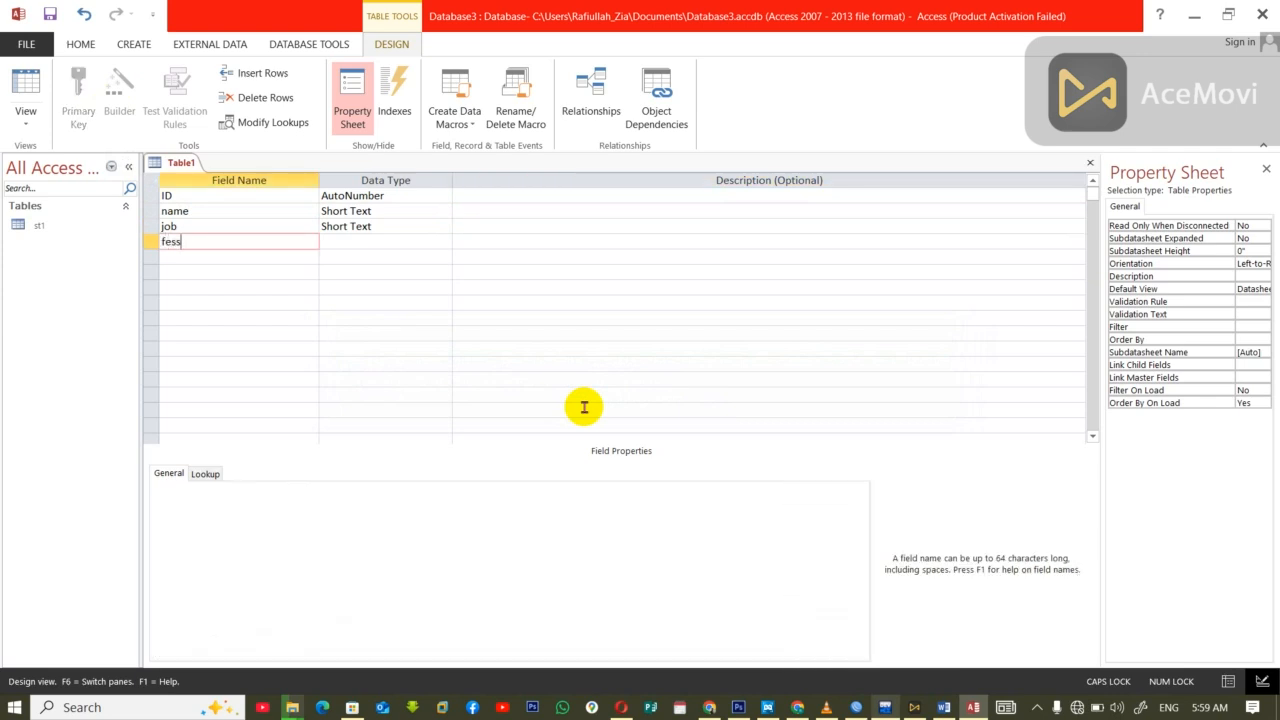
key("Tab")
key("Return")
key("Return")
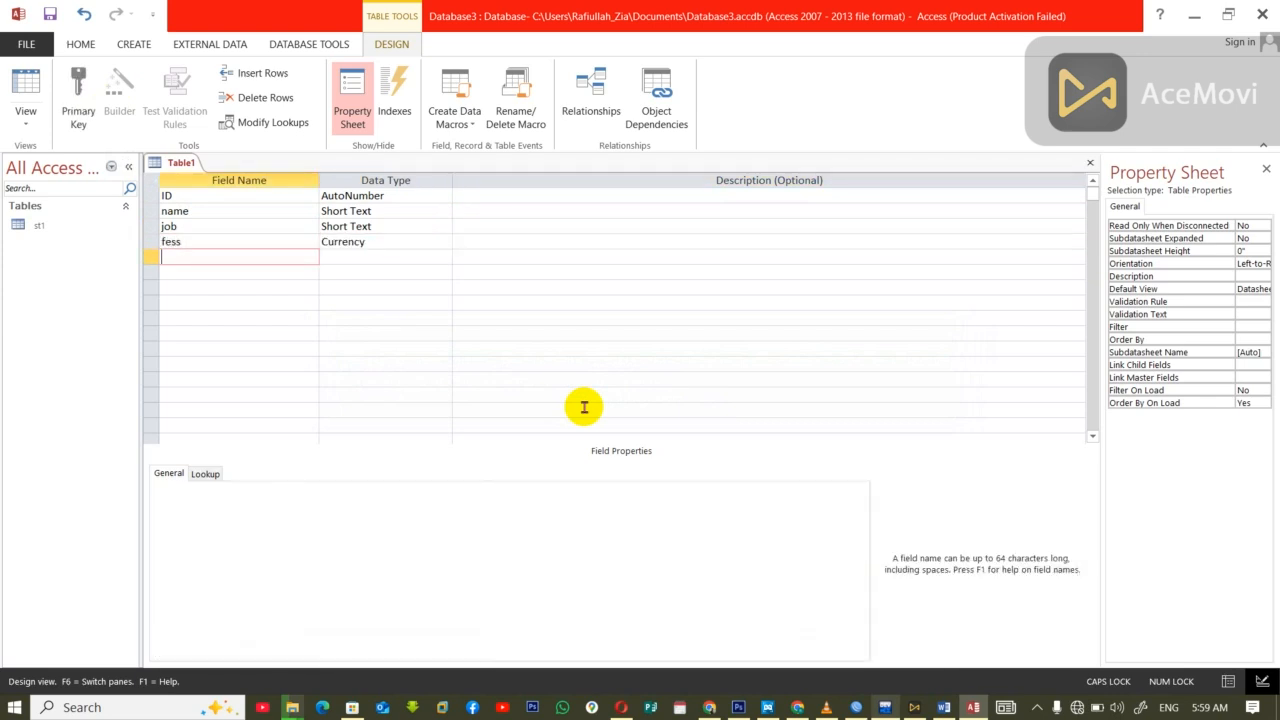
Close the second table, saving it as st2 and accepting the creation of a primary key.
key("ctrl+w")
left_click(586, 477)
type("st1")
left_click(642, 277)
left_click(582, 412)
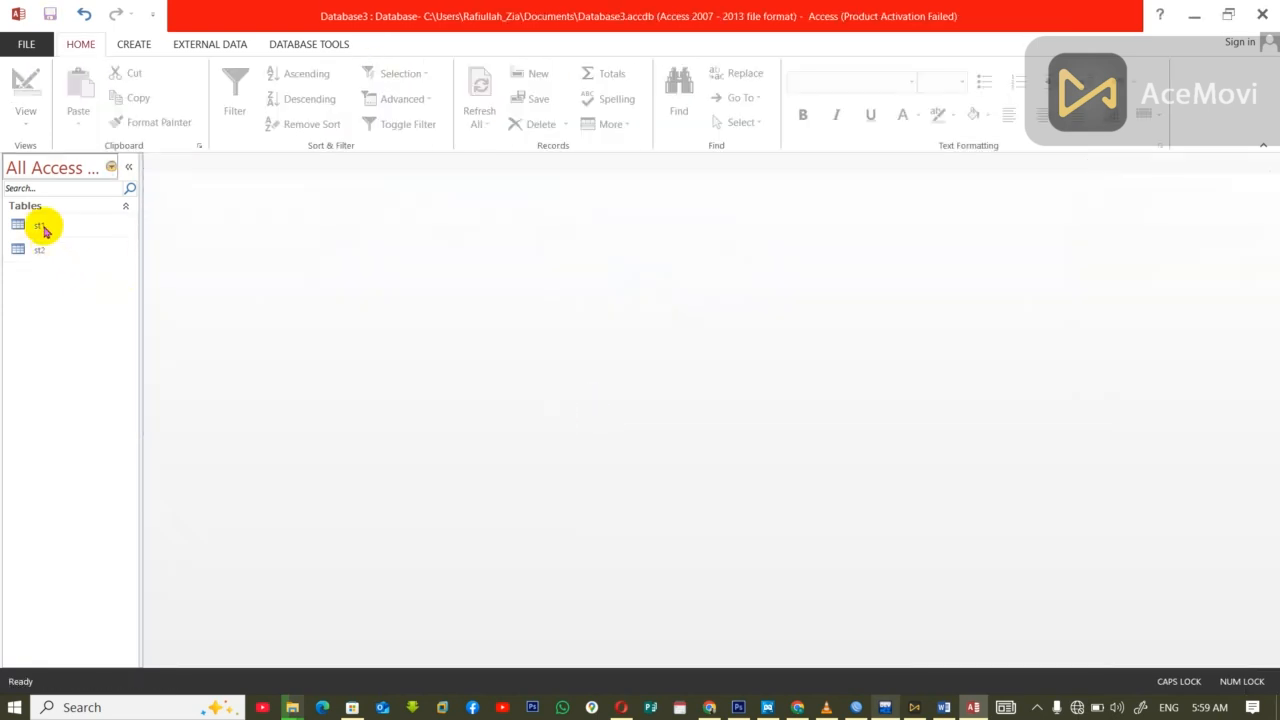
Open table st1 and add its first record with a person's name, the job it and a fess of 12000.
double_click(39, 225)
left_click(296, 196)
type("khan")
key("Tab")
type("it")
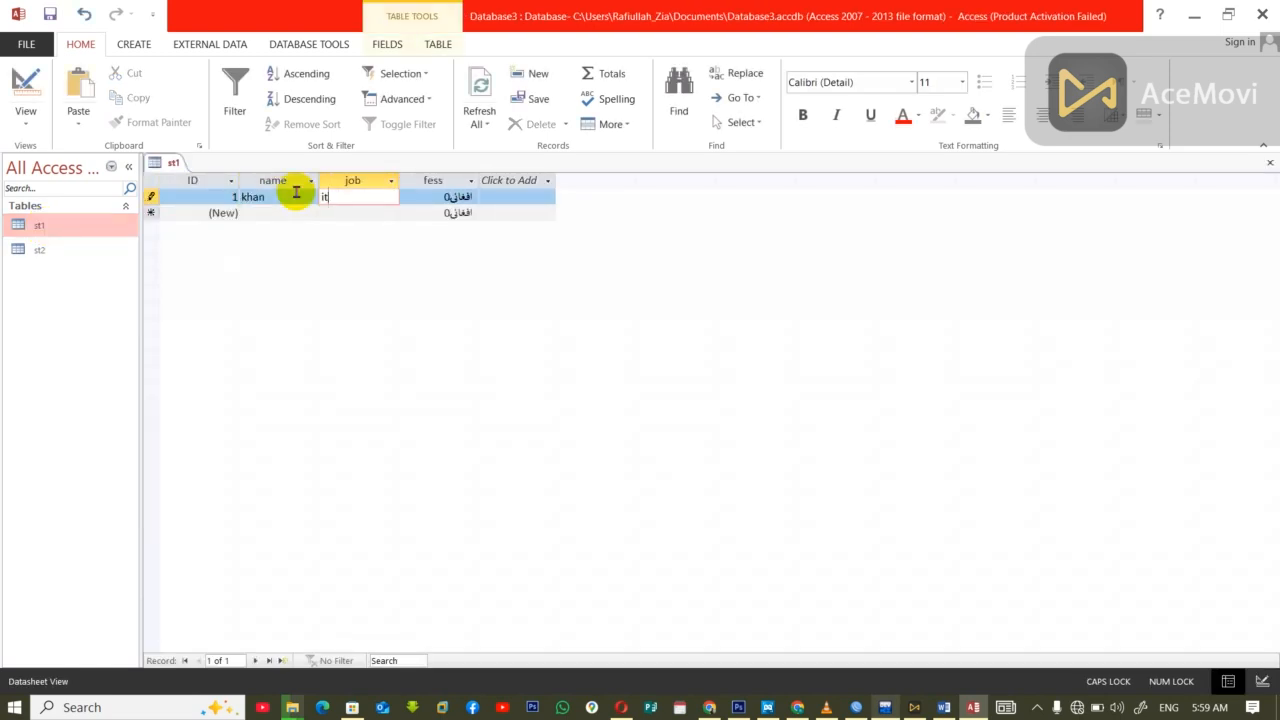
key("Tab")
type("12000")
key("Tab")
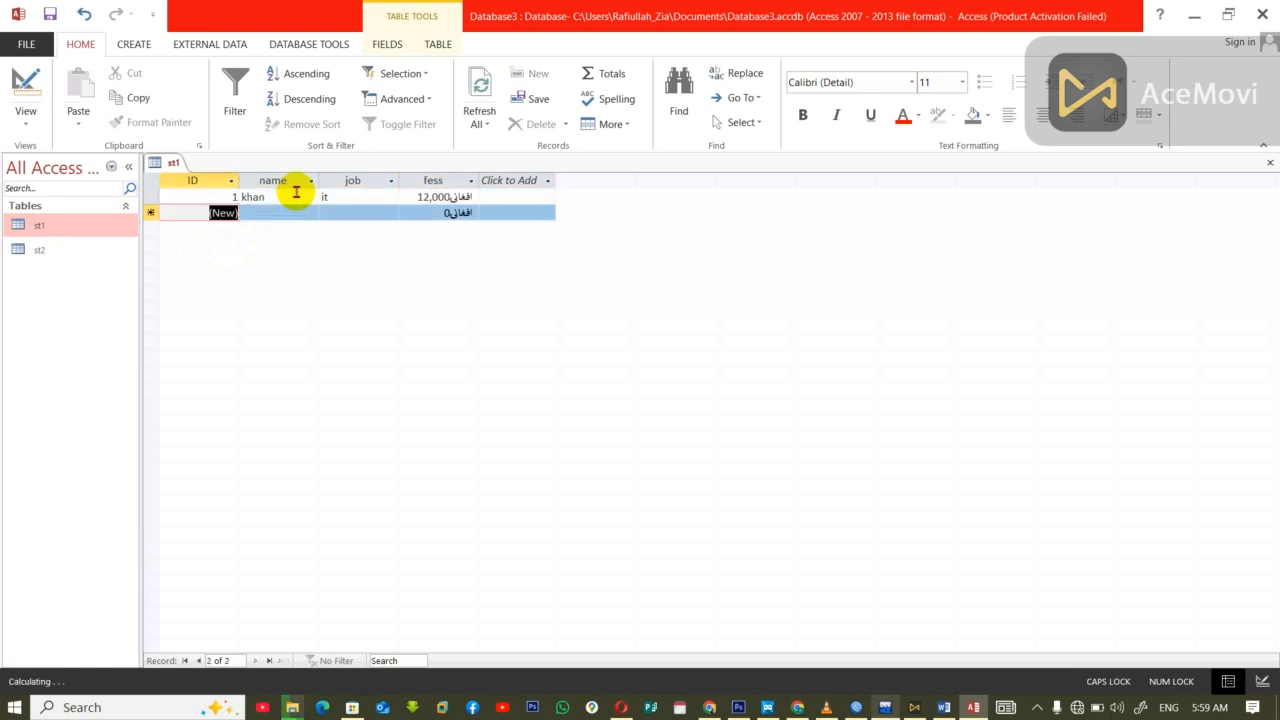
Add a second record to st1 with a person's name and the job it, leaving its fess value empty.
key("Tab")
type("khan")
key("Tab")
type("it")
key("Tab")
type("13000")
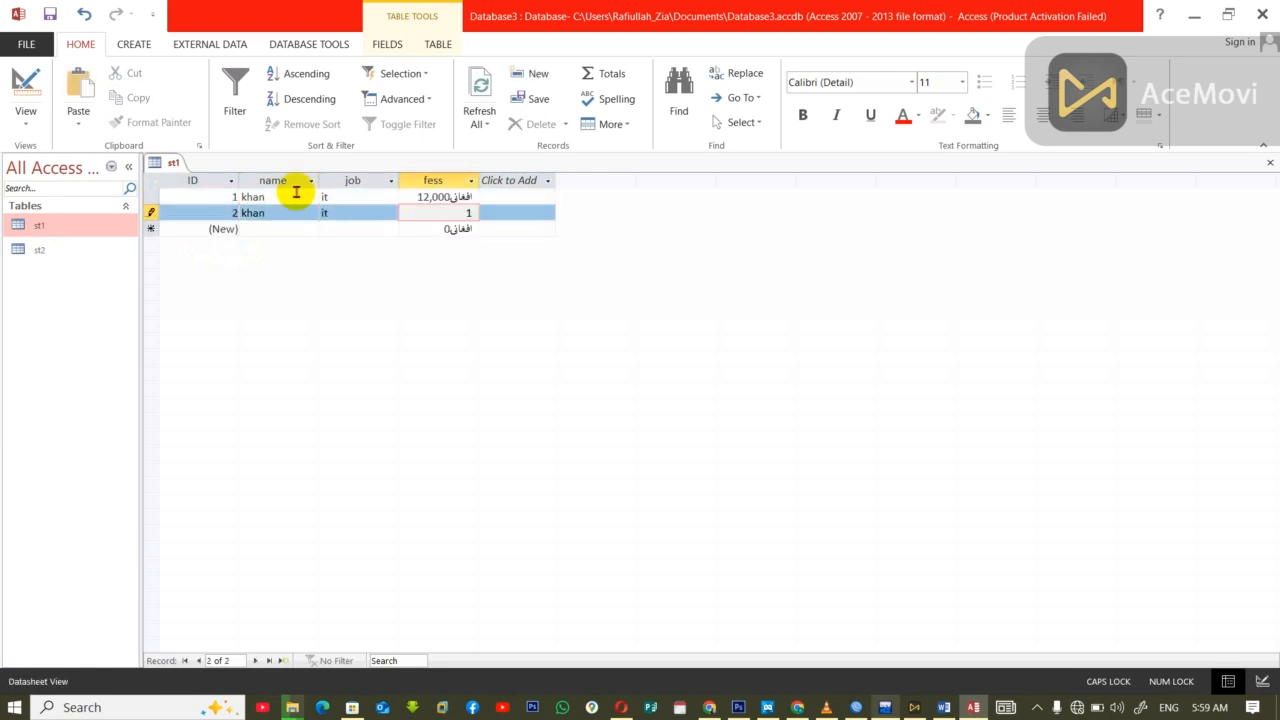
key("BackSpace")
key("BackSpace")
key("BackSpace")
key("BackSpace")
key("BackSpace")
Replace the name in st1's second record with a different one, set its fess to 13000 and close the table.
left_click(281, 215)
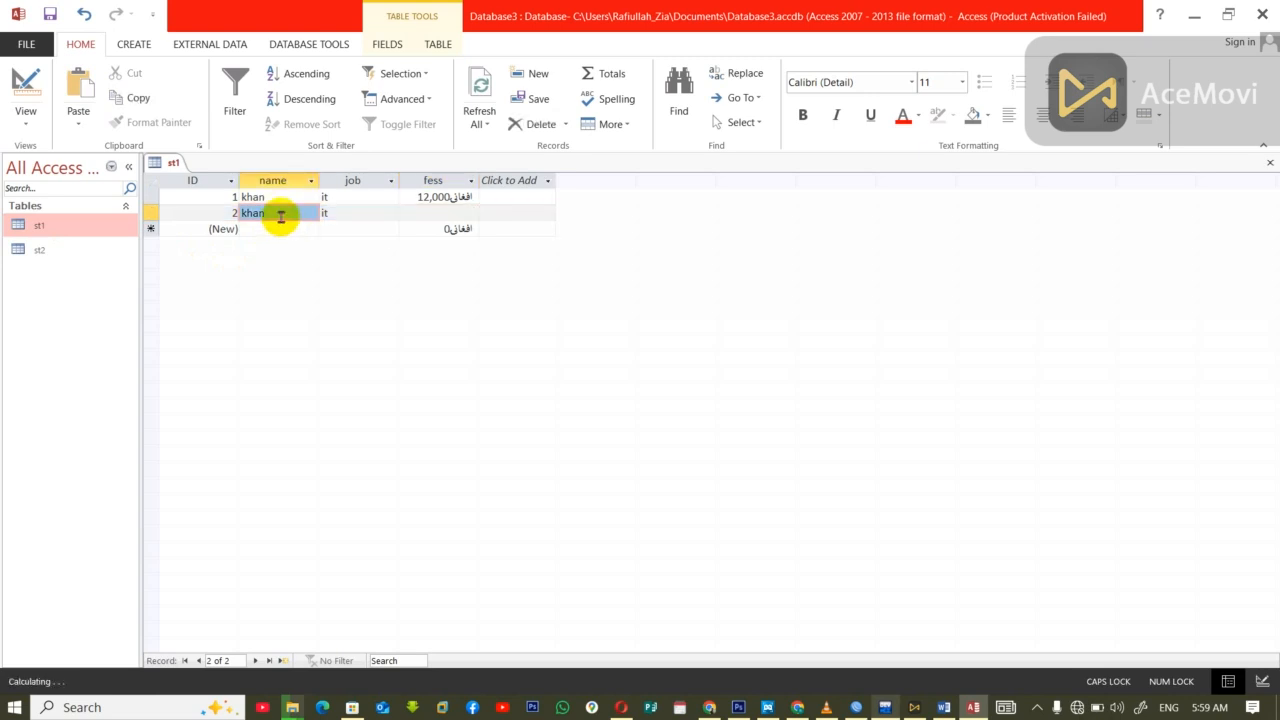
type("jan")
key("Tab")
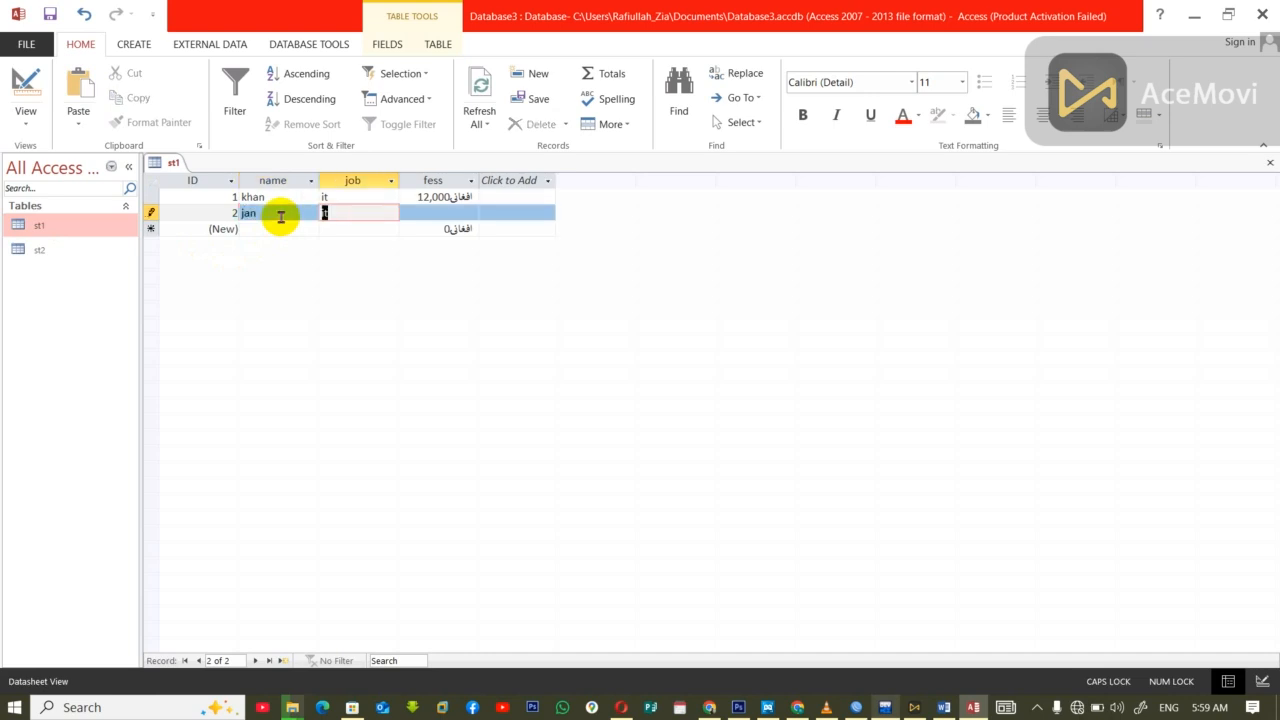
key("Tab")
type("13000")
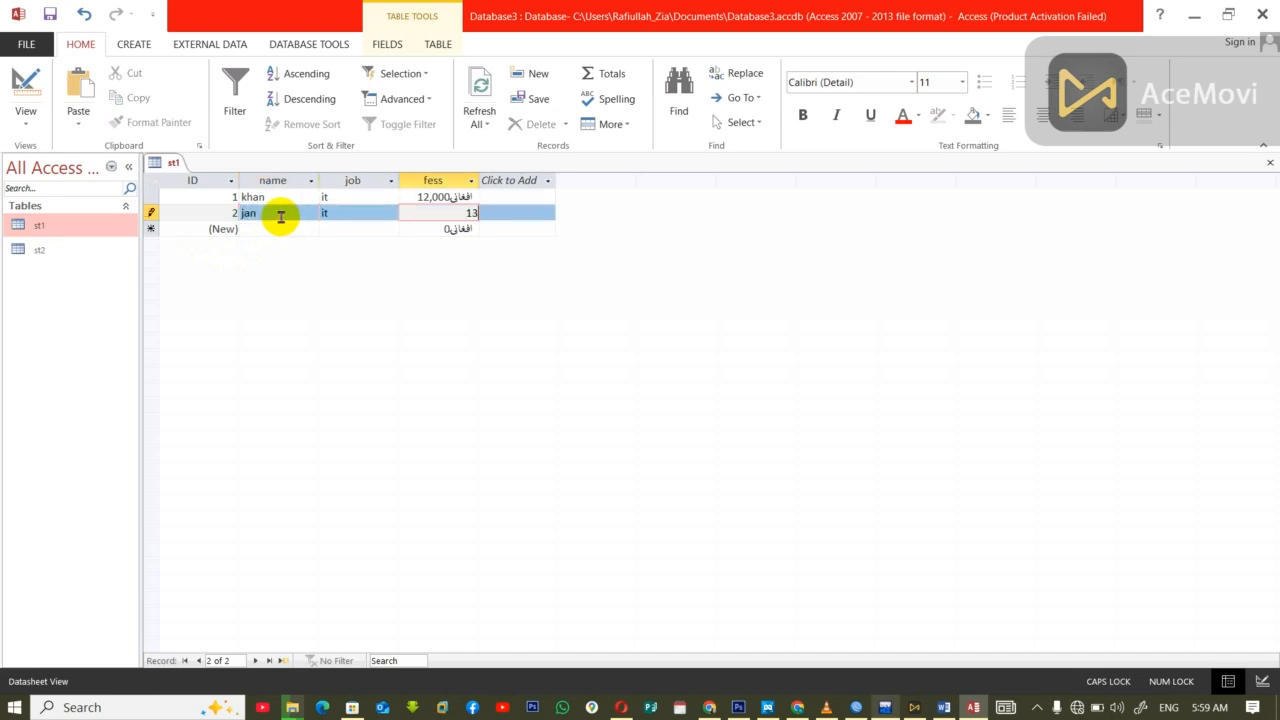
key("Tab")
key("Tab")
key("ctrl+w")
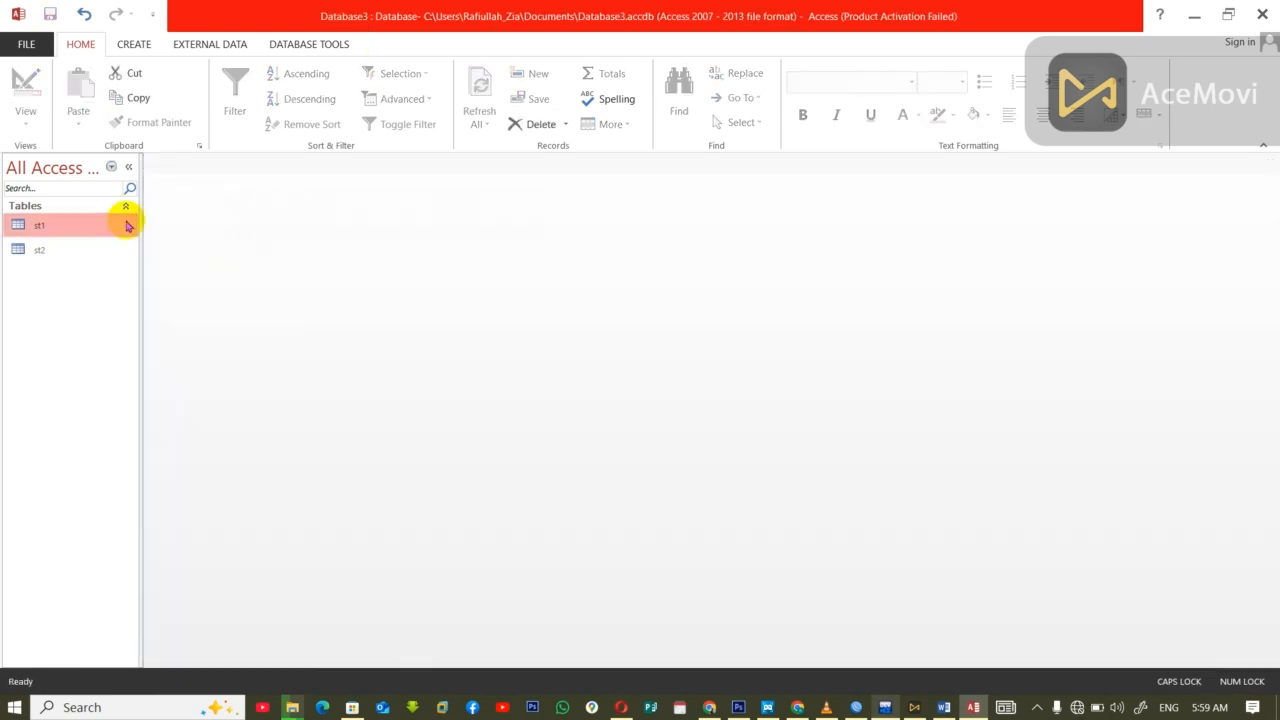
Open table st2 and add a record with the same name as st1's first record, the job it and a fess of 12000.
double_click(43, 255)
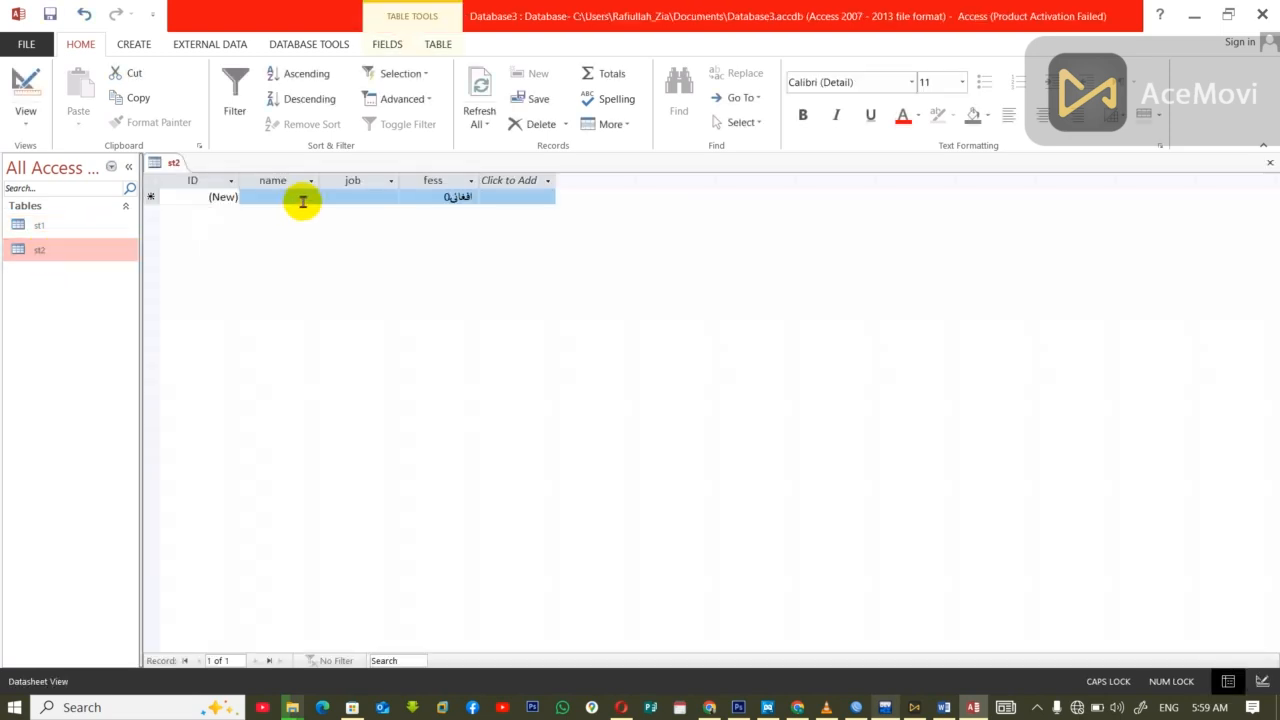
type("khan")
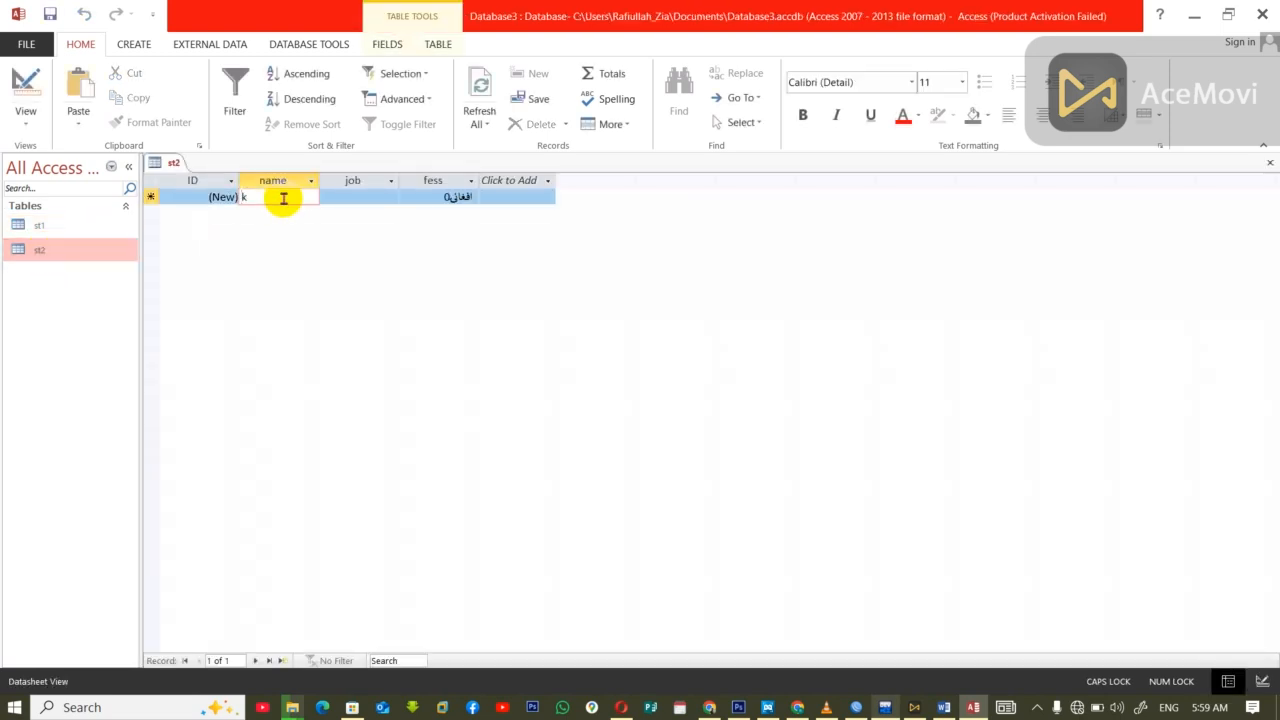
key("Tab")
type("it")
key("Tab")
type("12,000")
key("Tab")
key("Tab")
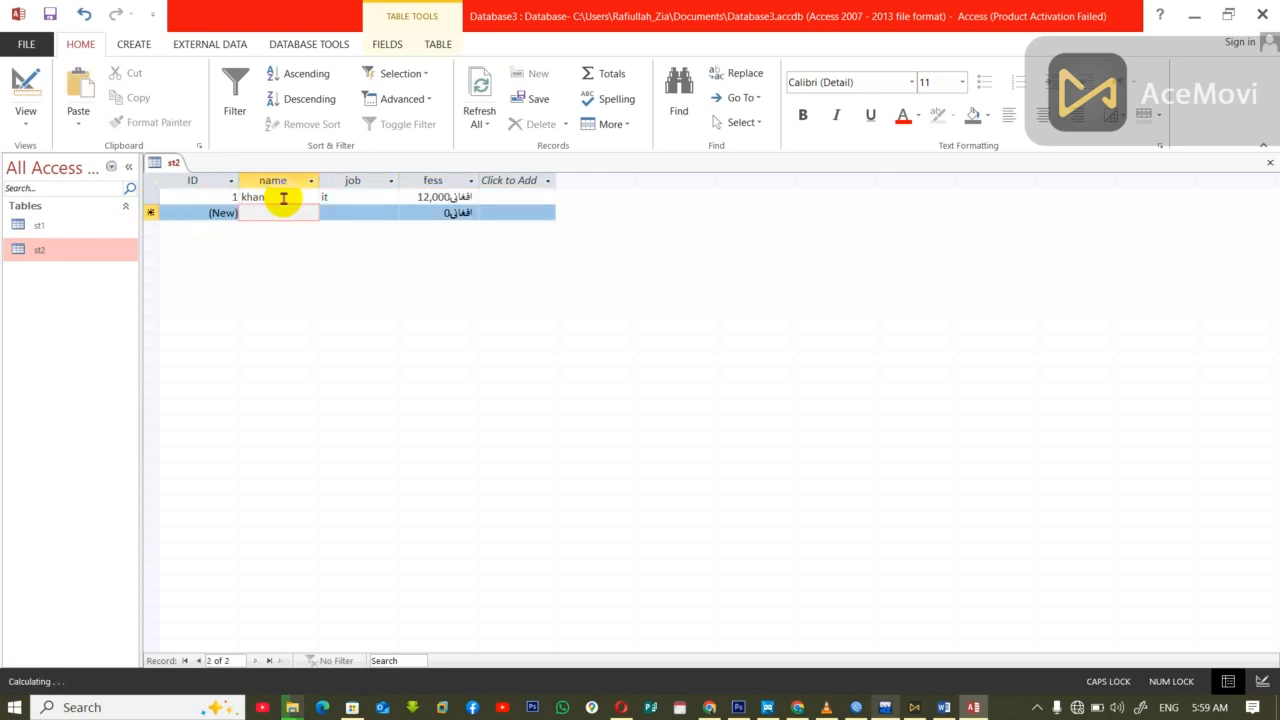
Add a second record to st2 with a new name, the job manager and a fess of 2000, and close the table.
type("bib")
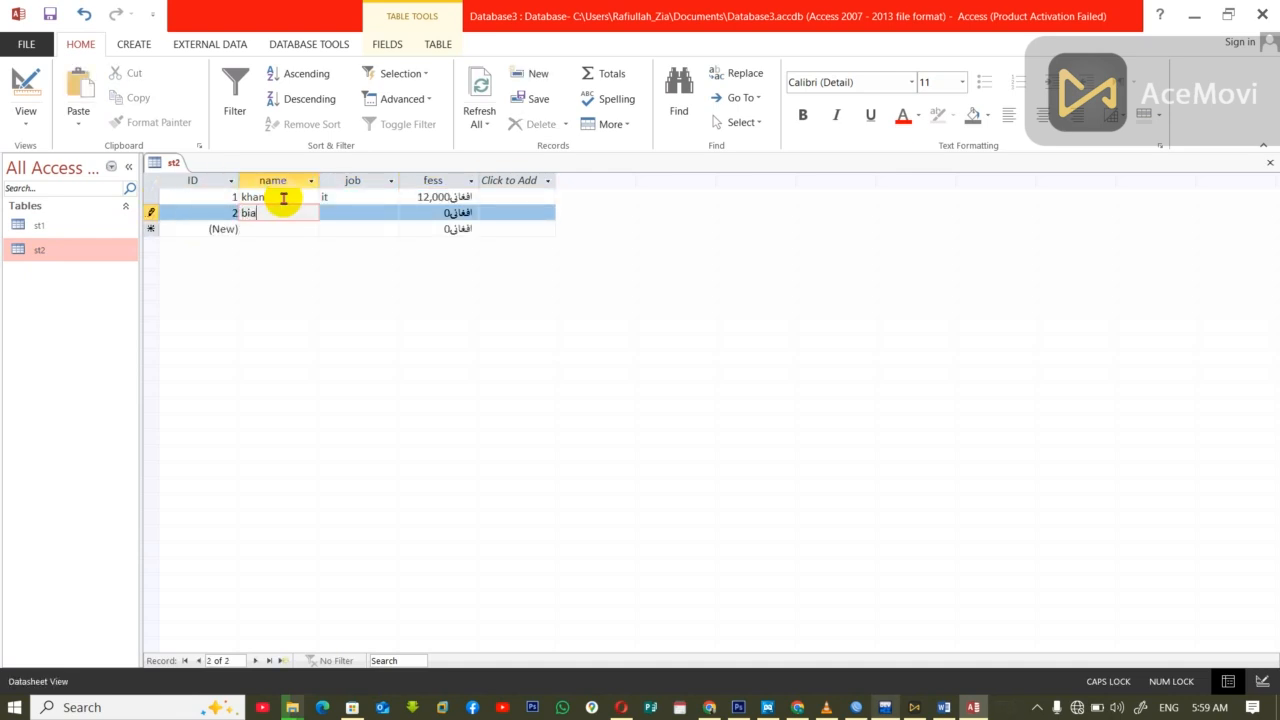
type("al")
key("Tab")
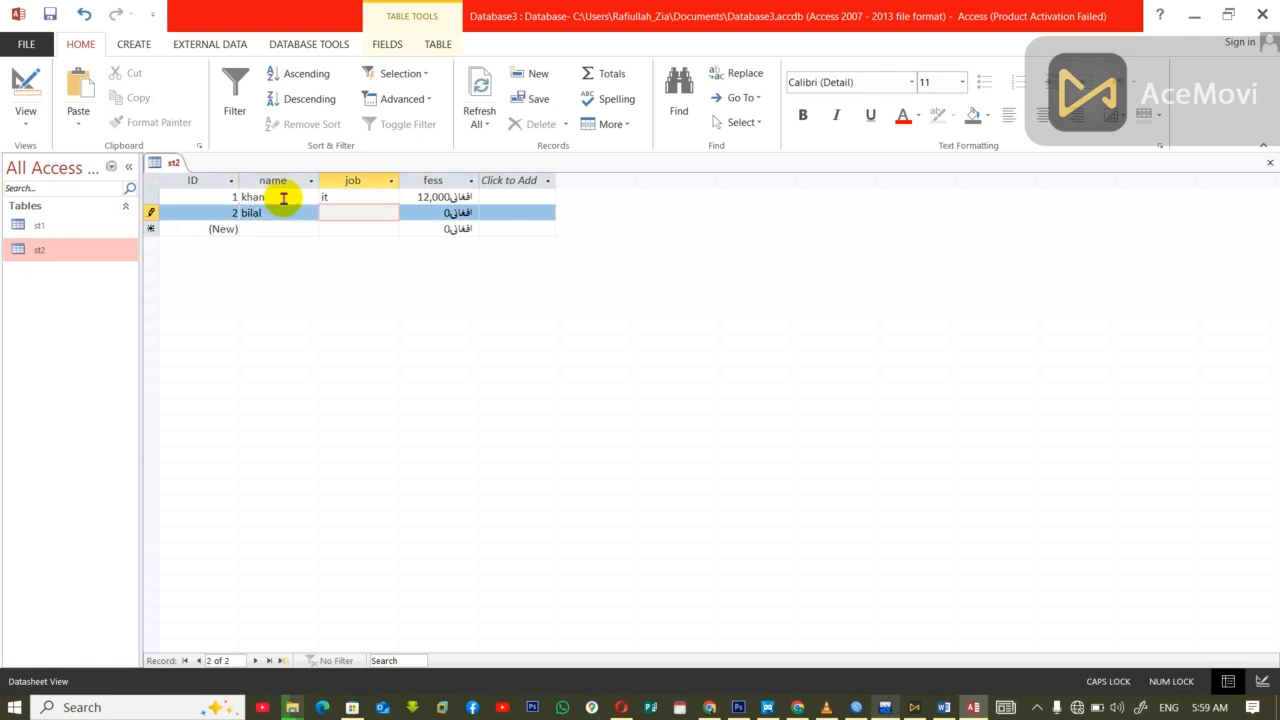
type("manag")
type("ger")
key("Tab")
type("2,000")
key("Tab")
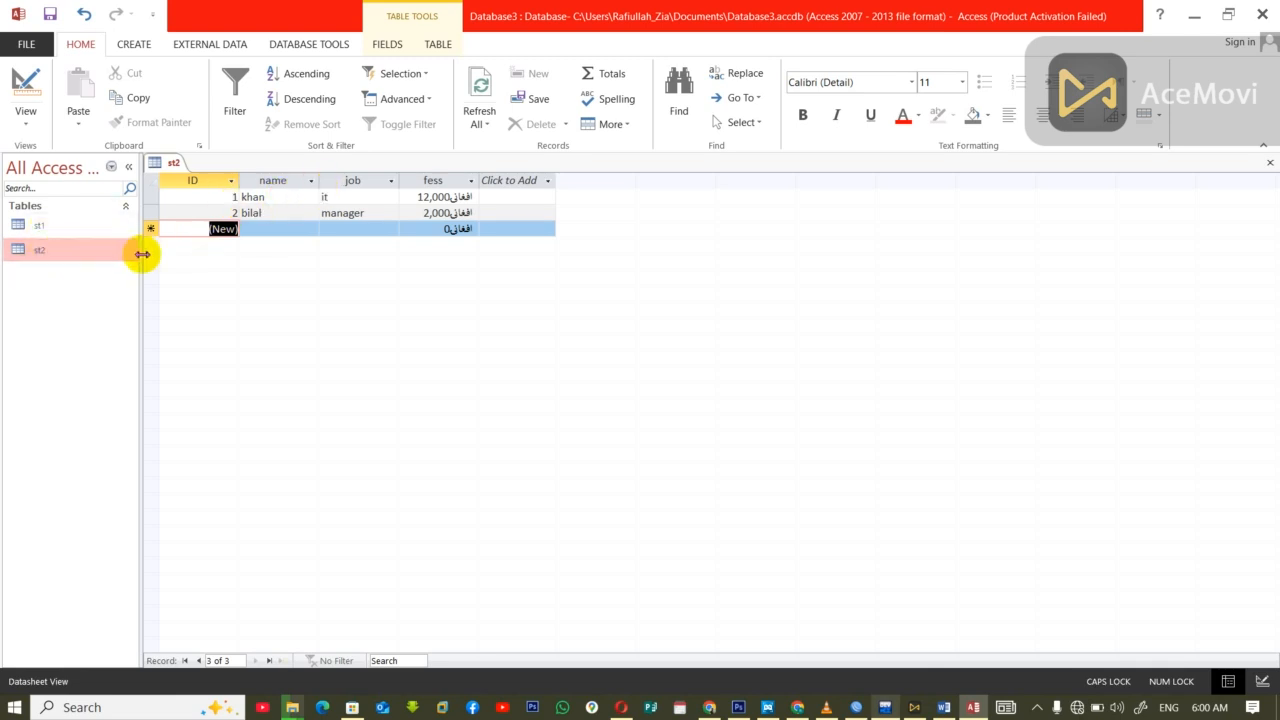
key("ctrl+w")
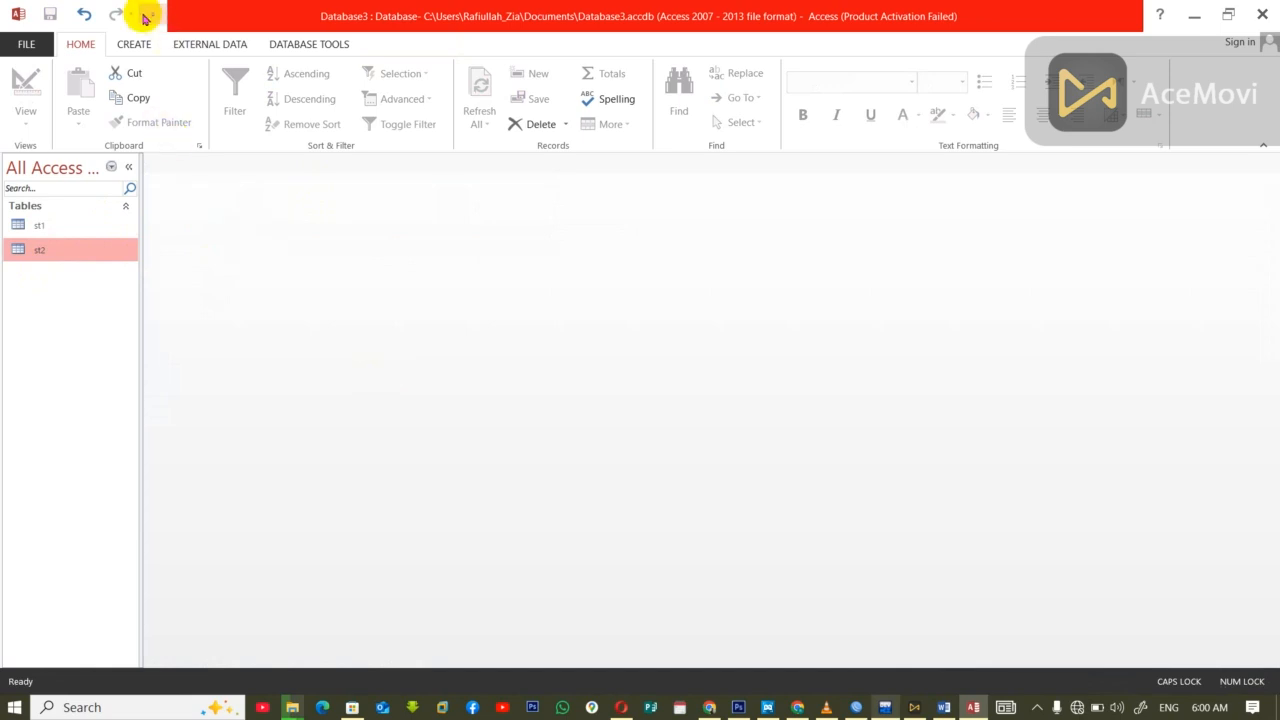
Create a new query in Design view without adding any tables and make it a Union query.
left_click(128, 45)
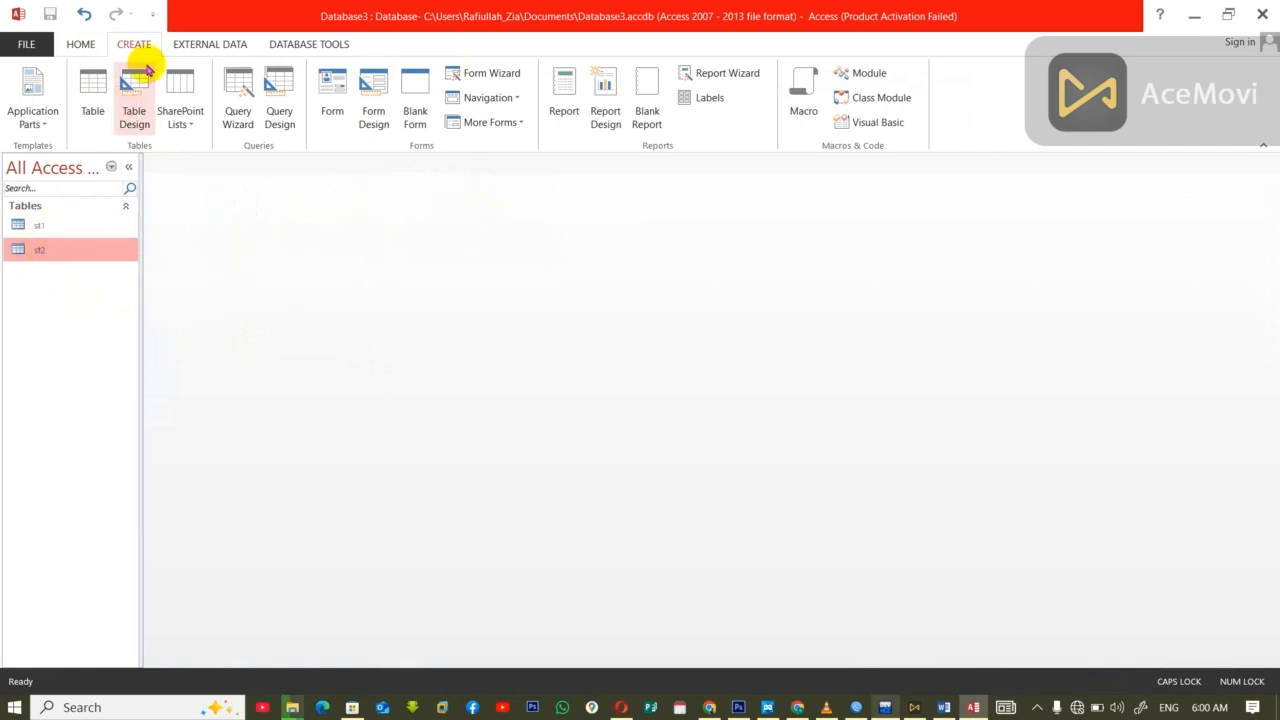
left_click(277, 106)
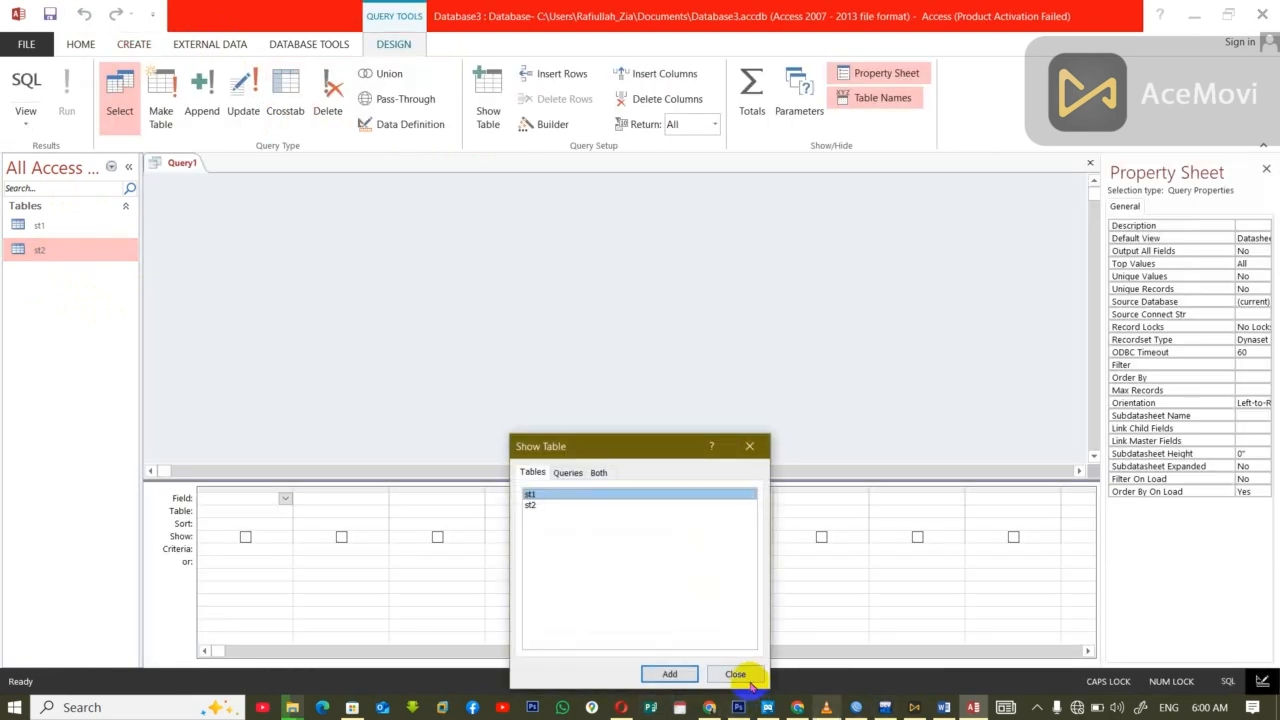
left_click(740, 676)
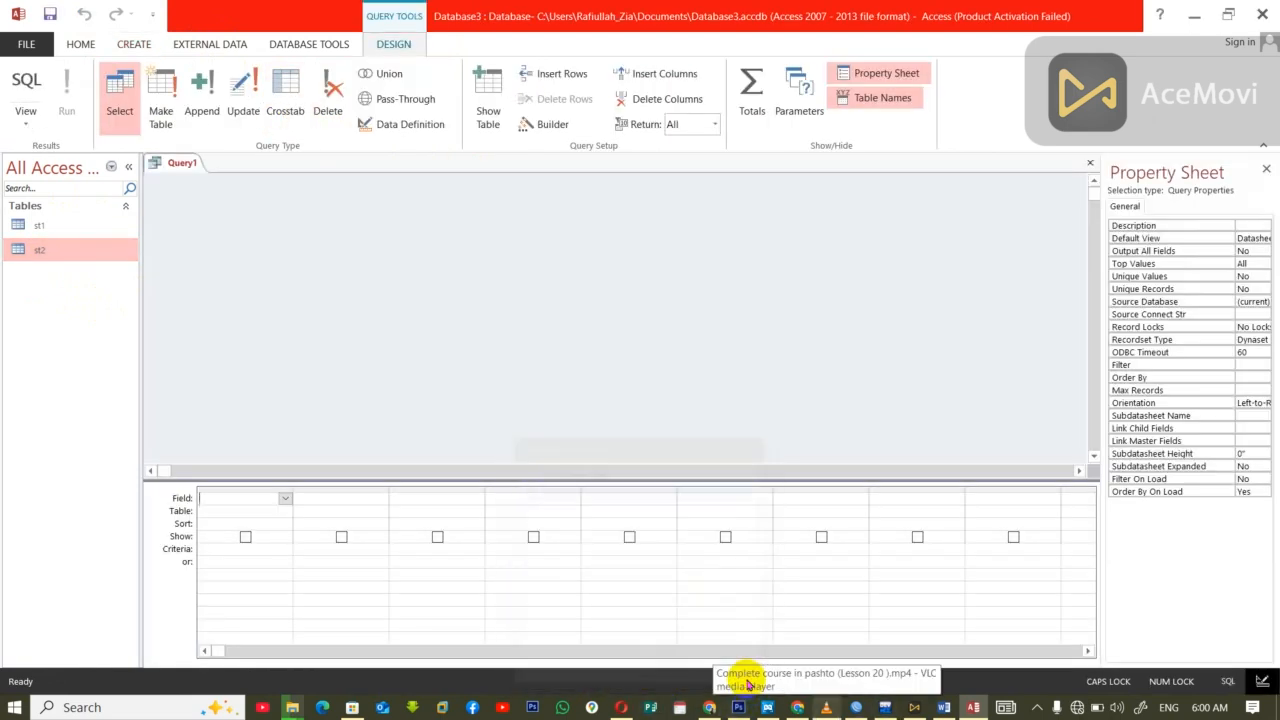
left_click(381, 77)
Write the SQL statement "Select * from st1 Union Select * from st2" on three lines.
type("s")
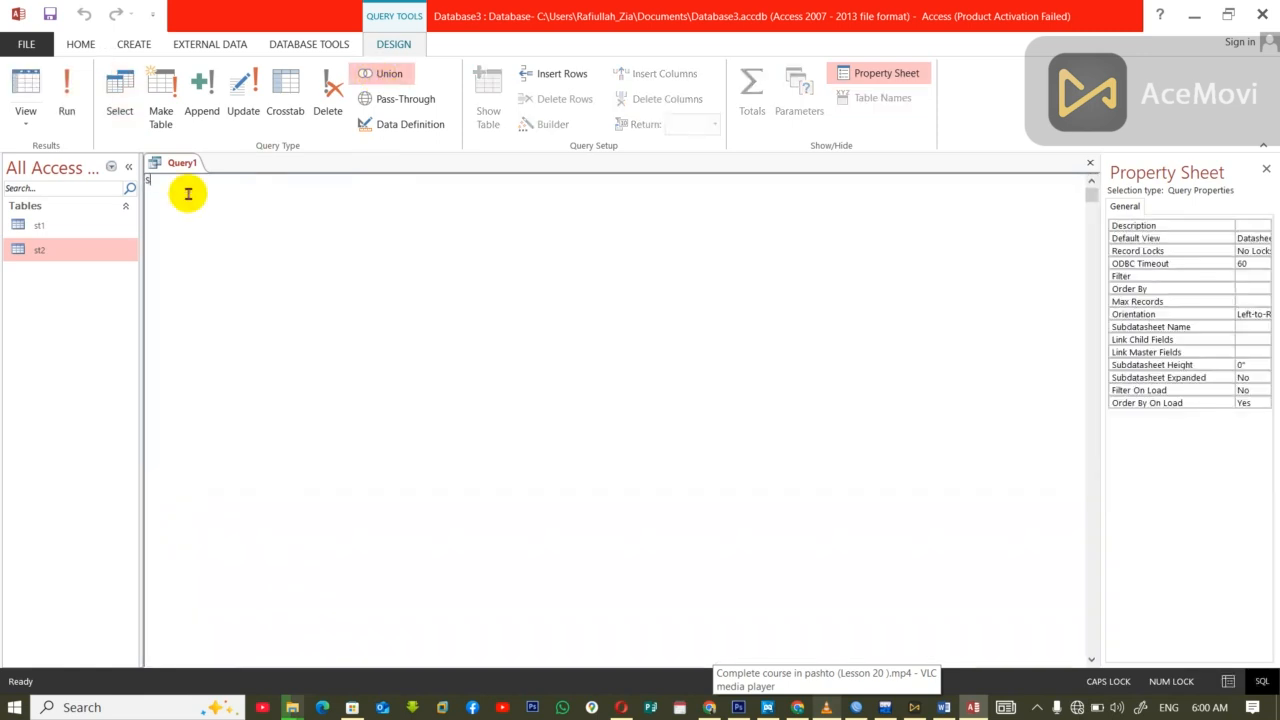
type("elect")
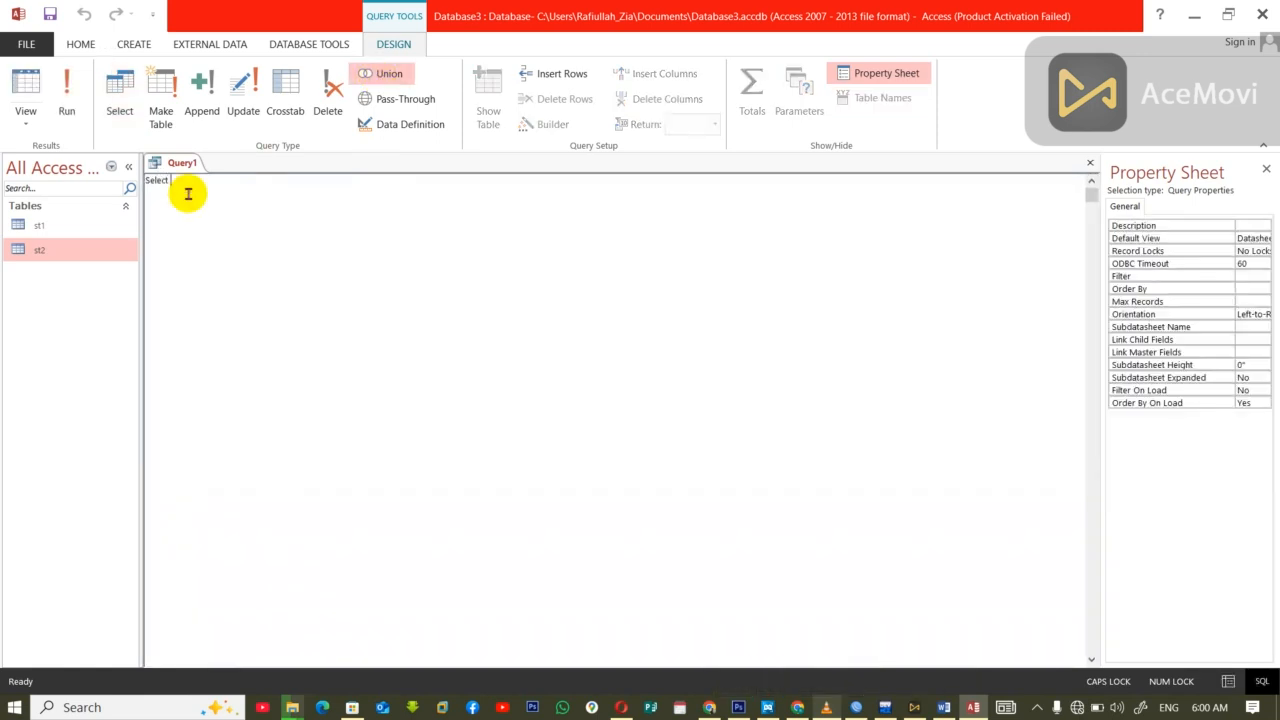
type(" * from")
type(" s")
type("t1")
type("Union")
key("Return")
type("Selectlec * from")
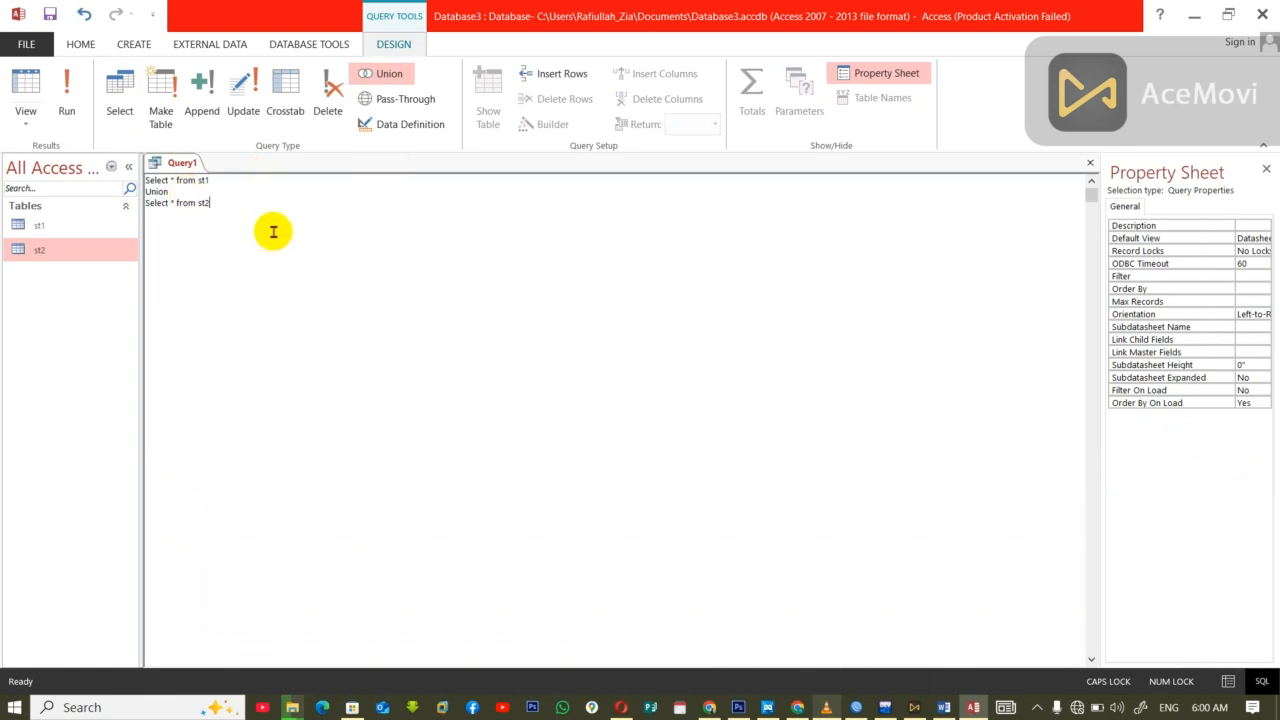
Close the union query, saving it under the default name Query1.
left_click_drag(237, 211, 129, 166)
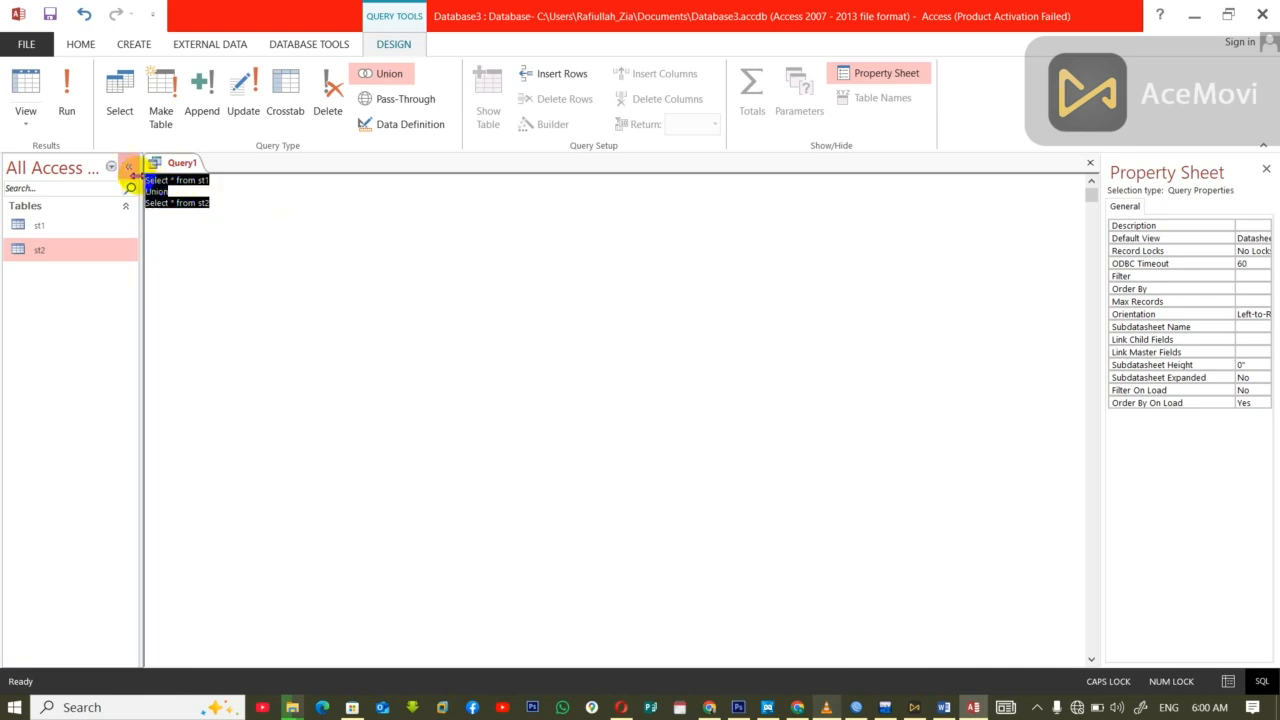
left_click(286, 276)
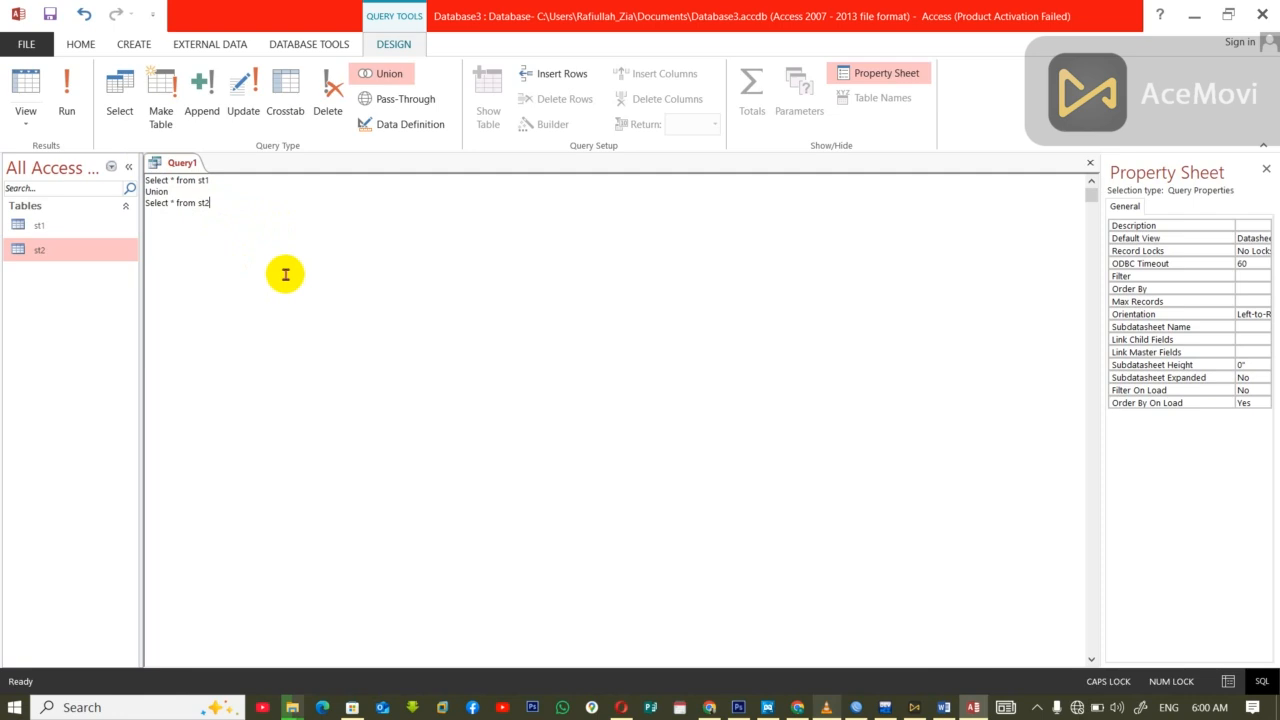
key("ctrl+w")
key("Return")
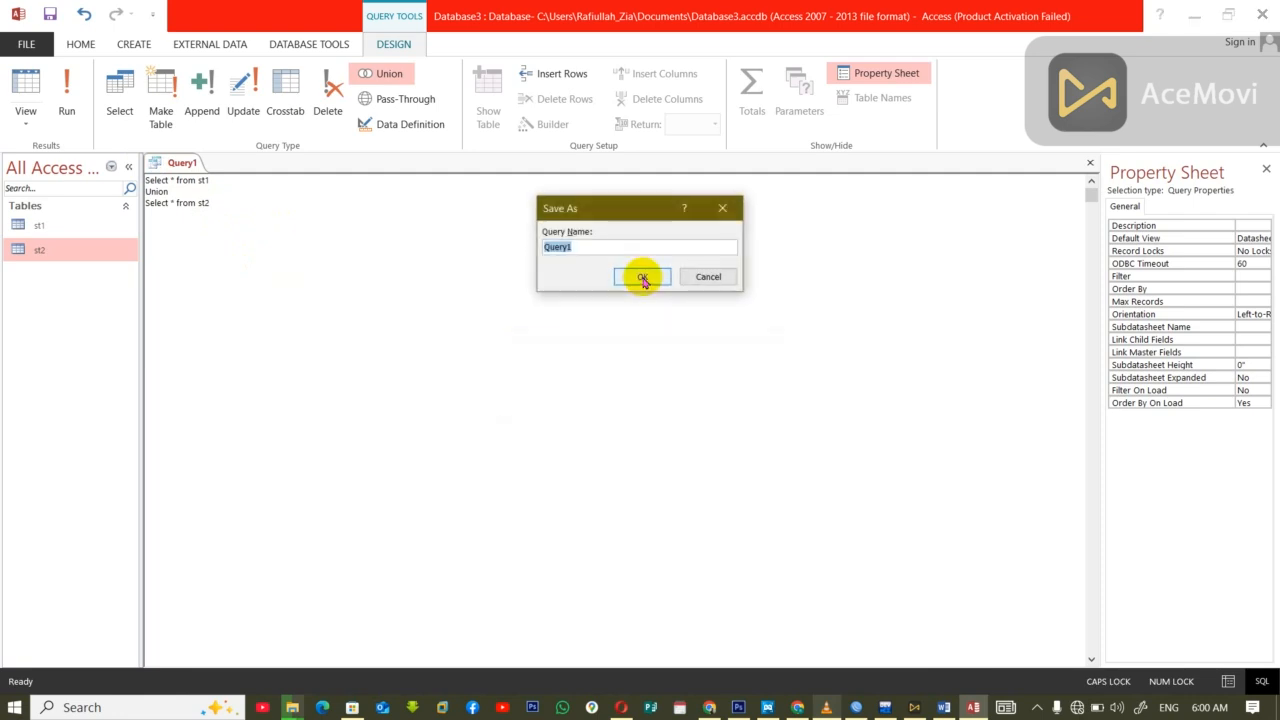
key("Return")
Open Query1 to check how the records shared by st1 and st2 are combined, and close it.
double_click(58, 290)
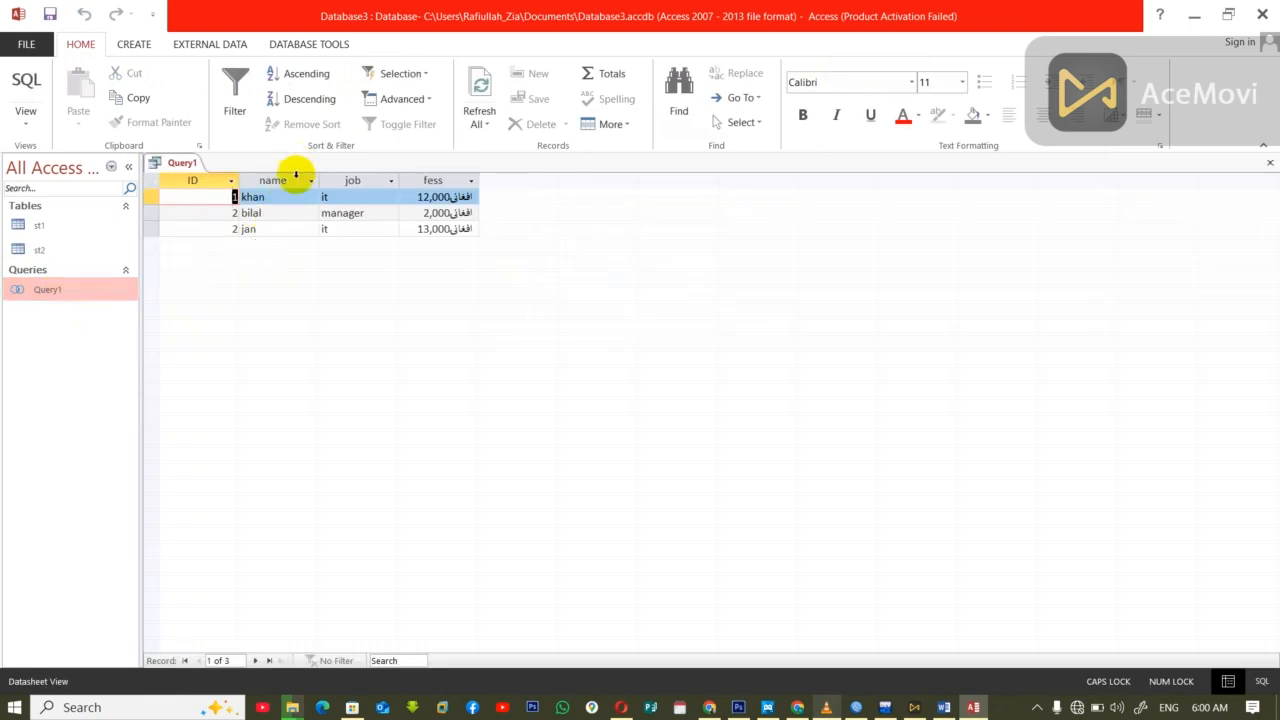
double_click(280, 196)
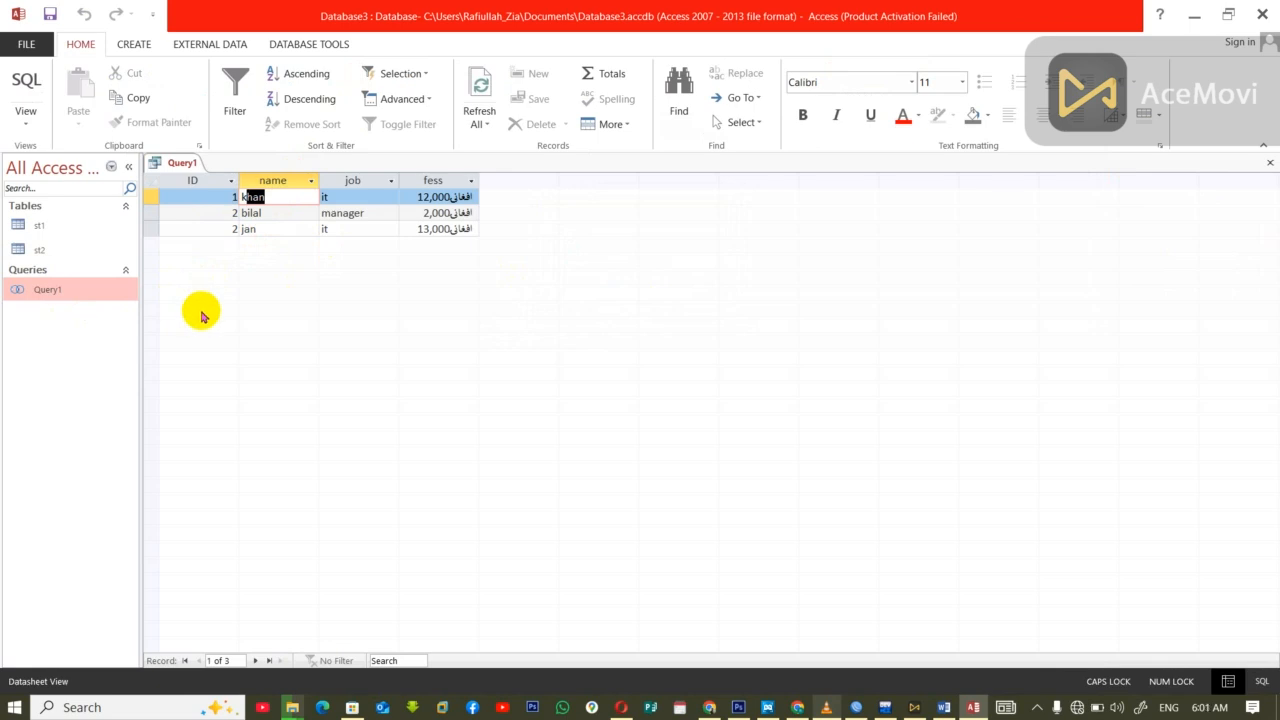
key("ctrl+w")
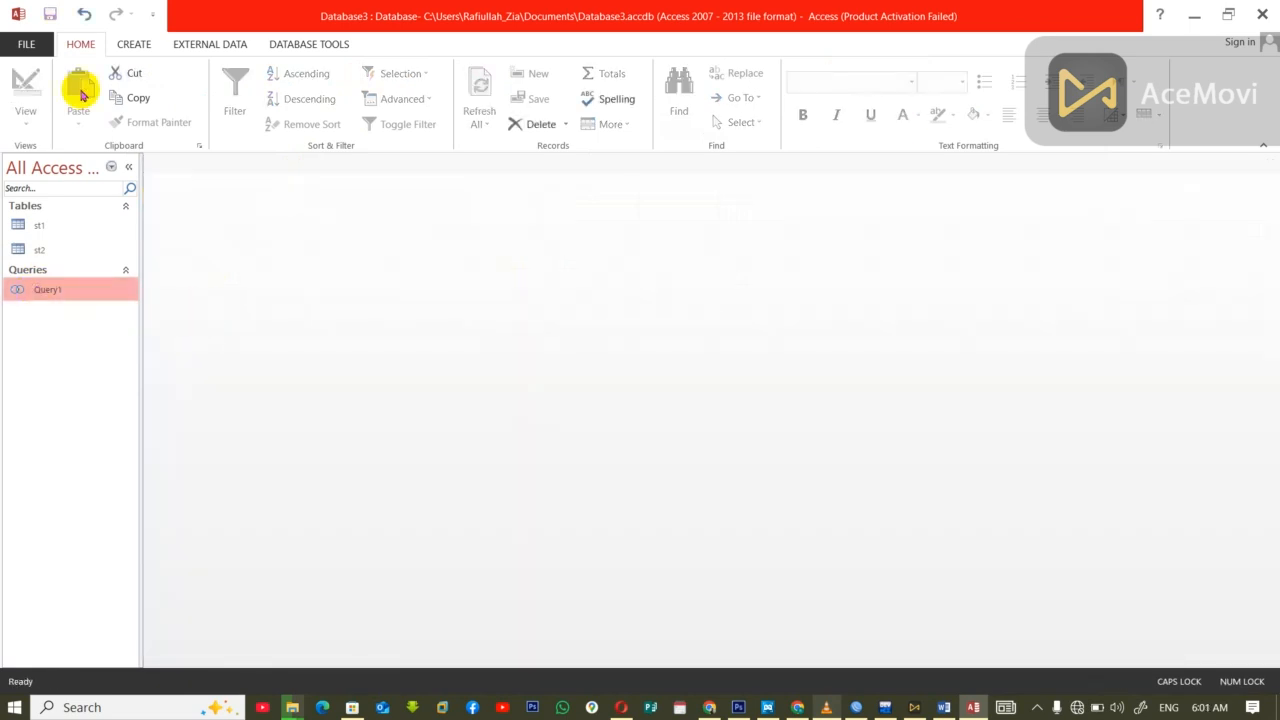
Create another query in Design view without adding any tables.
left_click(134, 45)
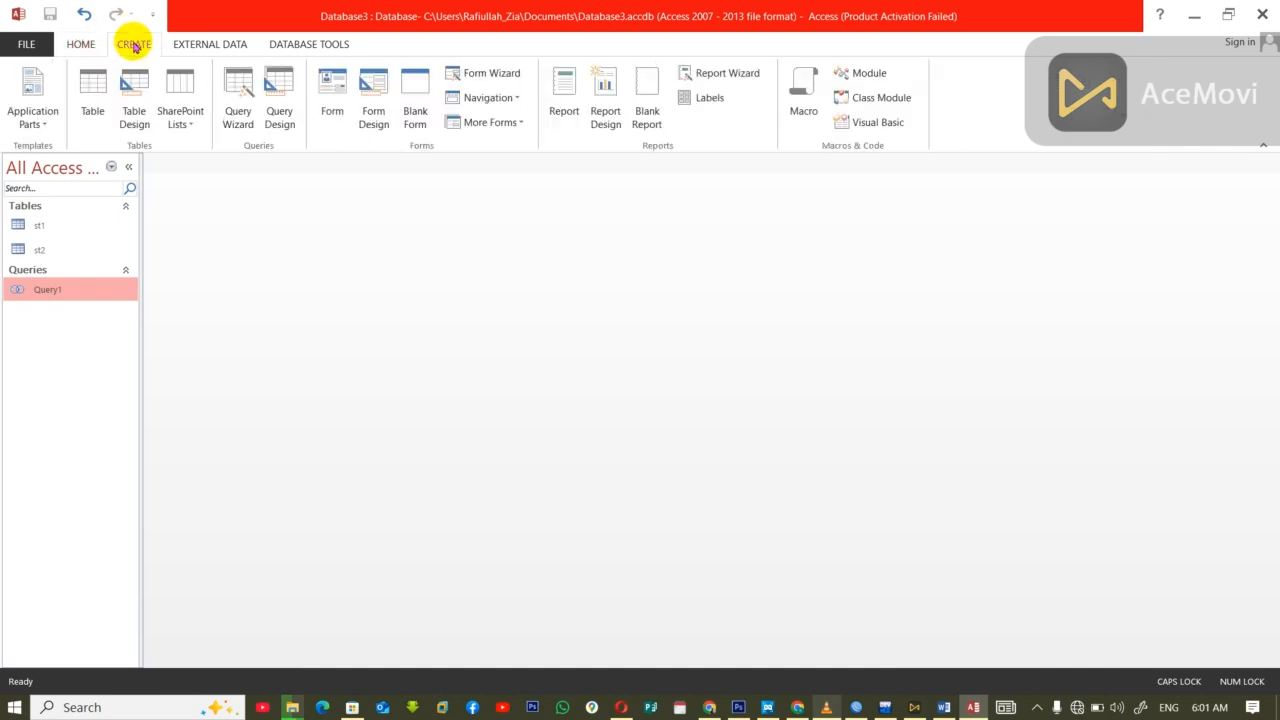
left_click(297, 101)
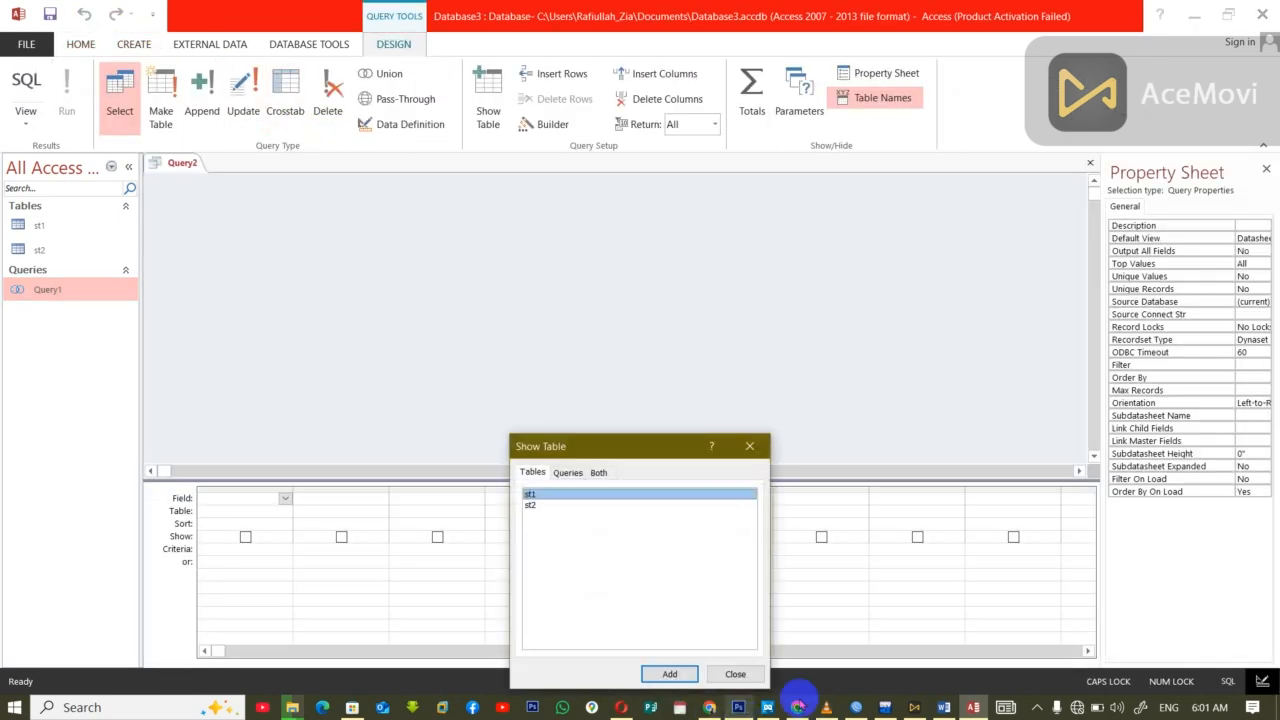
left_click(735, 673)
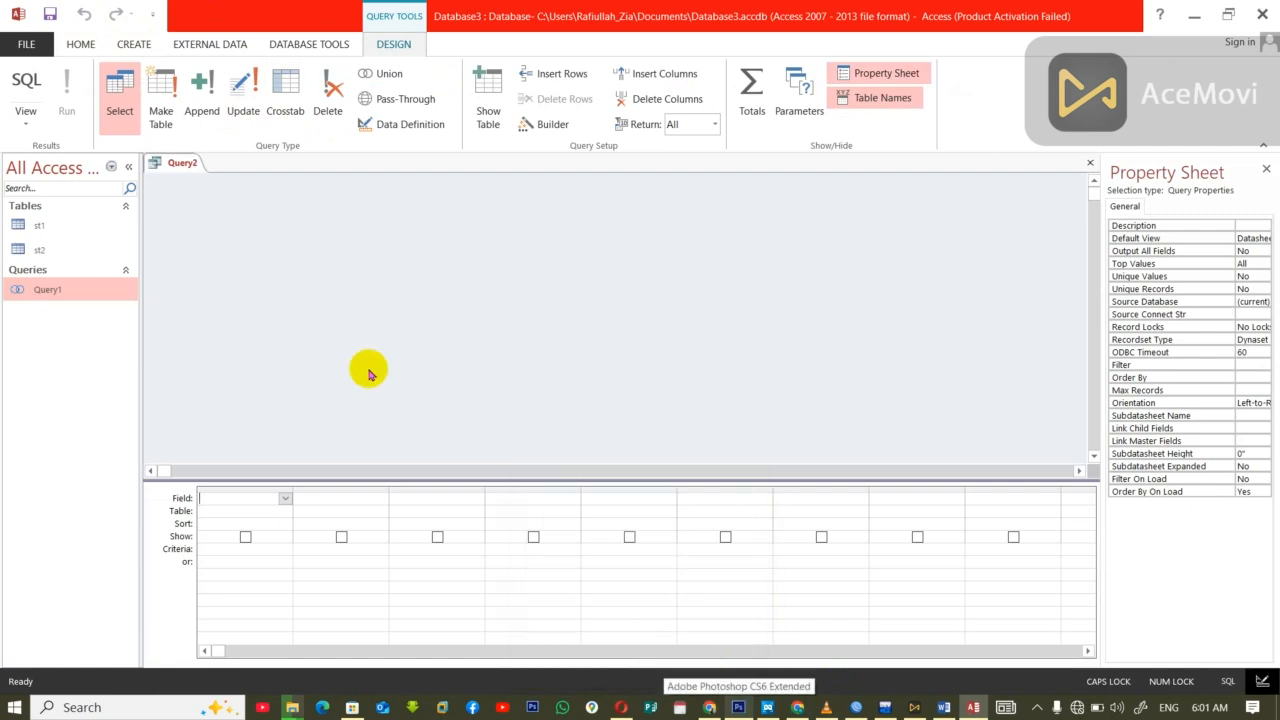
Make this a union query and write "Select * from st1 Union all Select * FROM ST2" on three lines.
left_click(381, 75)
type("Select * from st1")
key("Return")
type("Union all")
key("Return")
type("Seec")
key("BackSpace")
key("BackSpace")
type("elect F8")
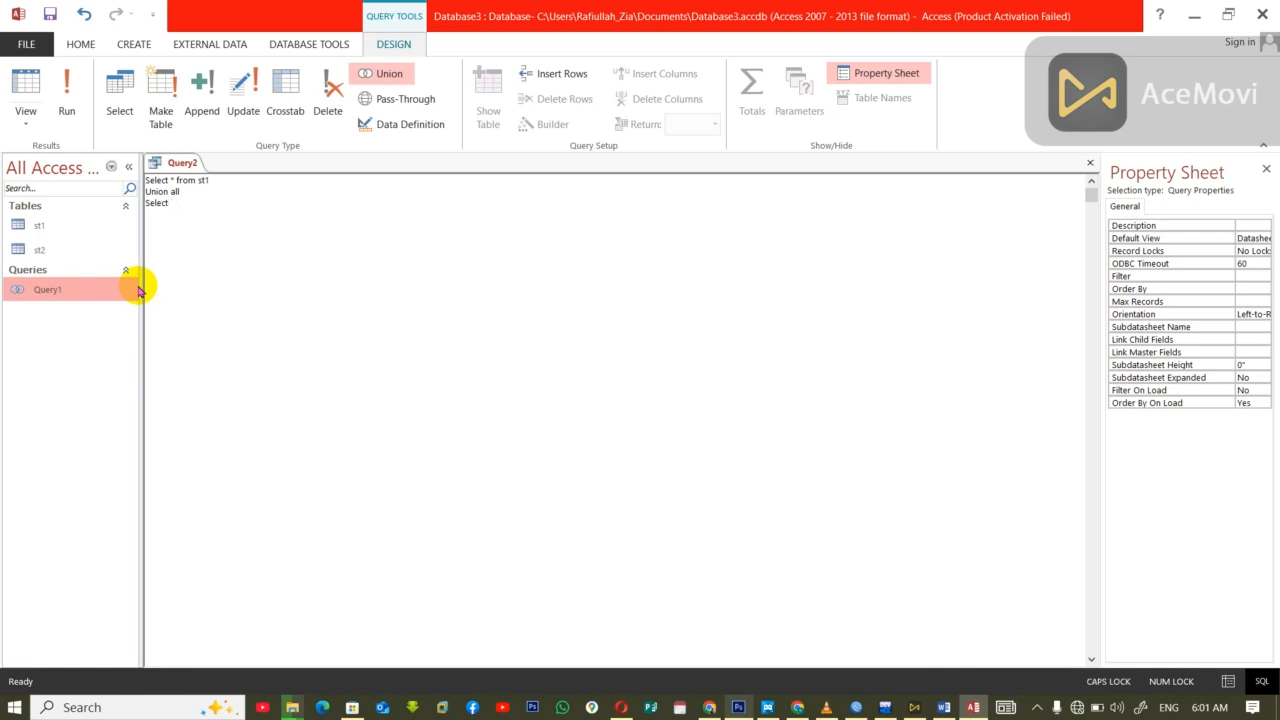
type("FROM ")
type("TST")
key("BackSpace")
key("BackSpace")
key("BackSpace")
type("ST")
Save the union query under the default name Query2, open it to check how shared records are combined, and close it.
key("ctrl+w")
left_click(580, 480)
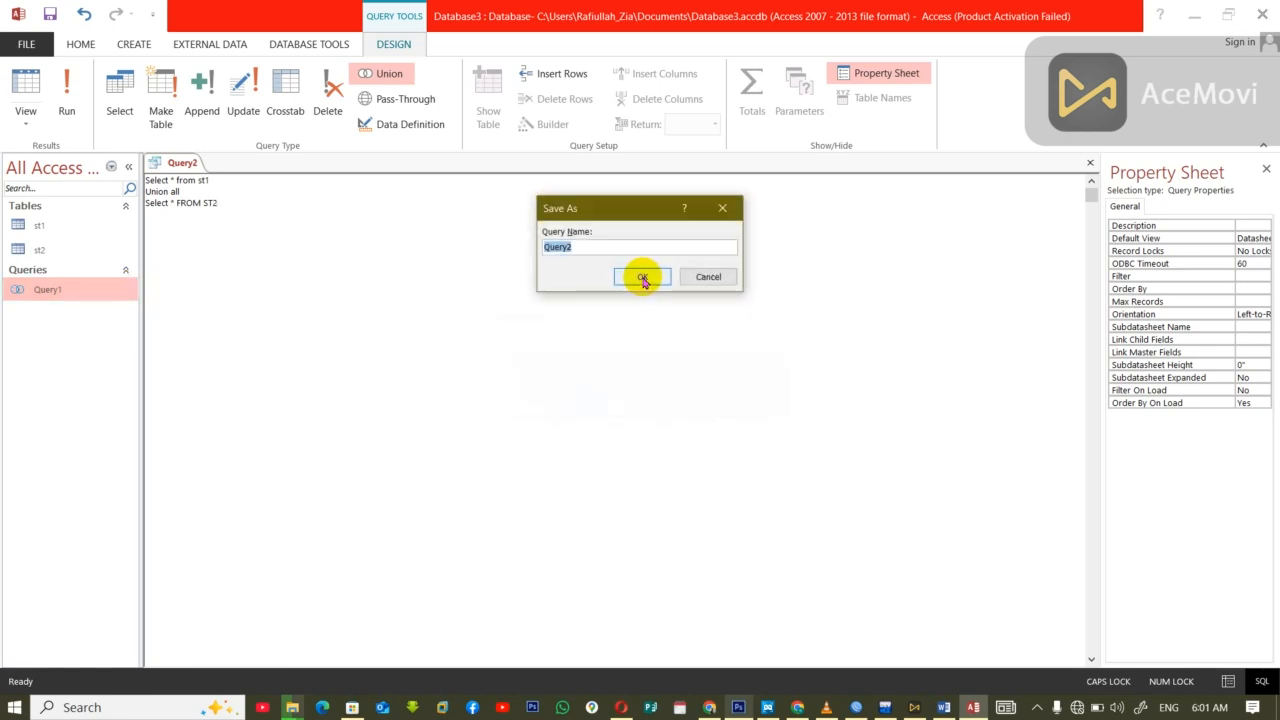
left_click(641, 278)
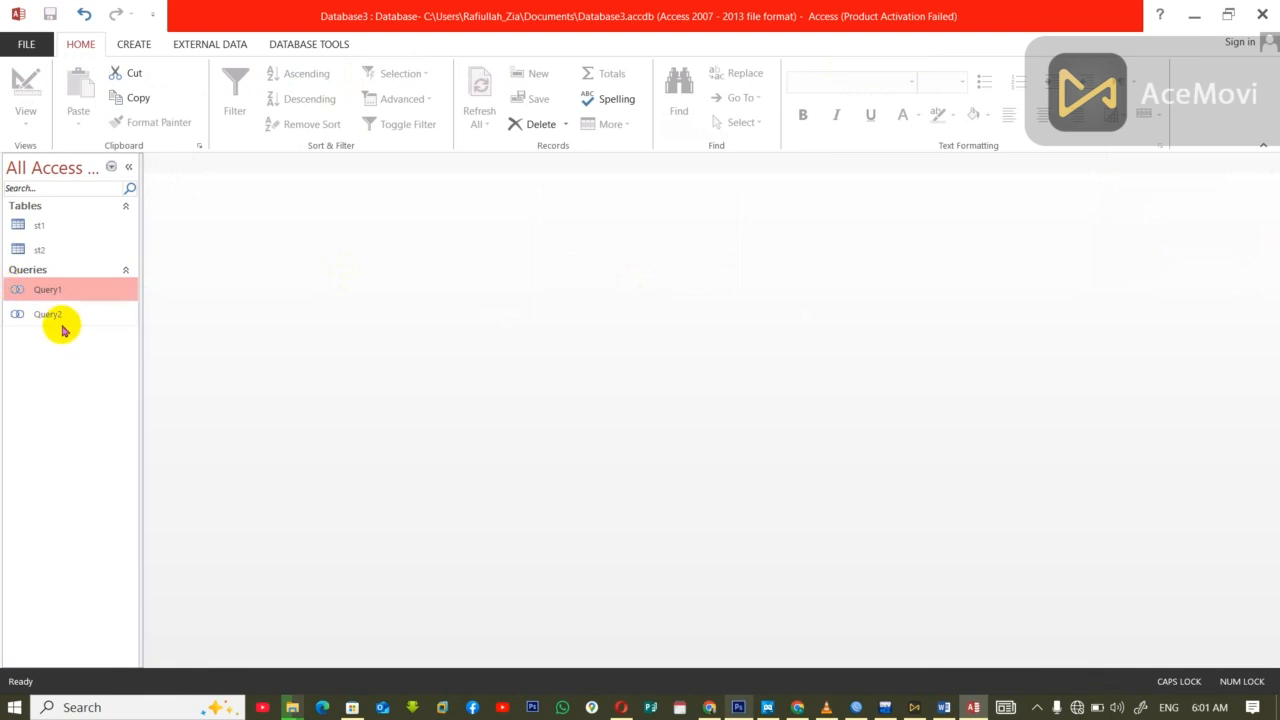
double_click(29, 316)
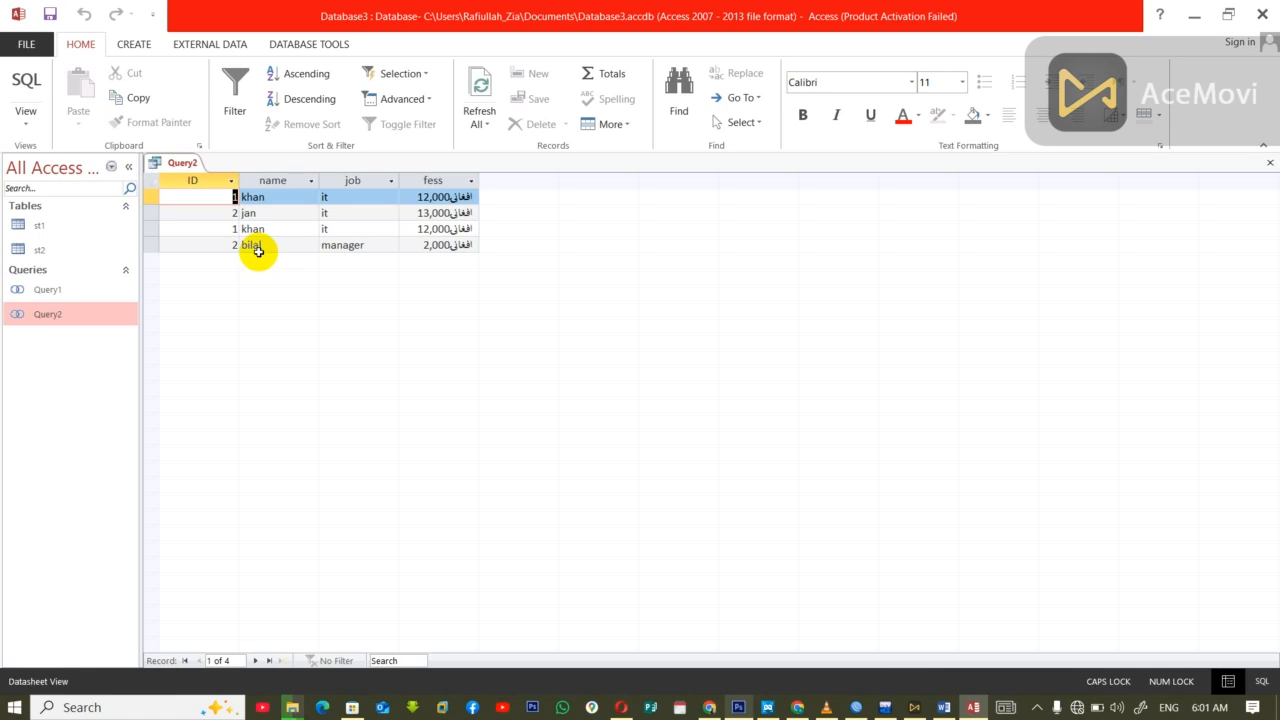
key("ctrl+w")
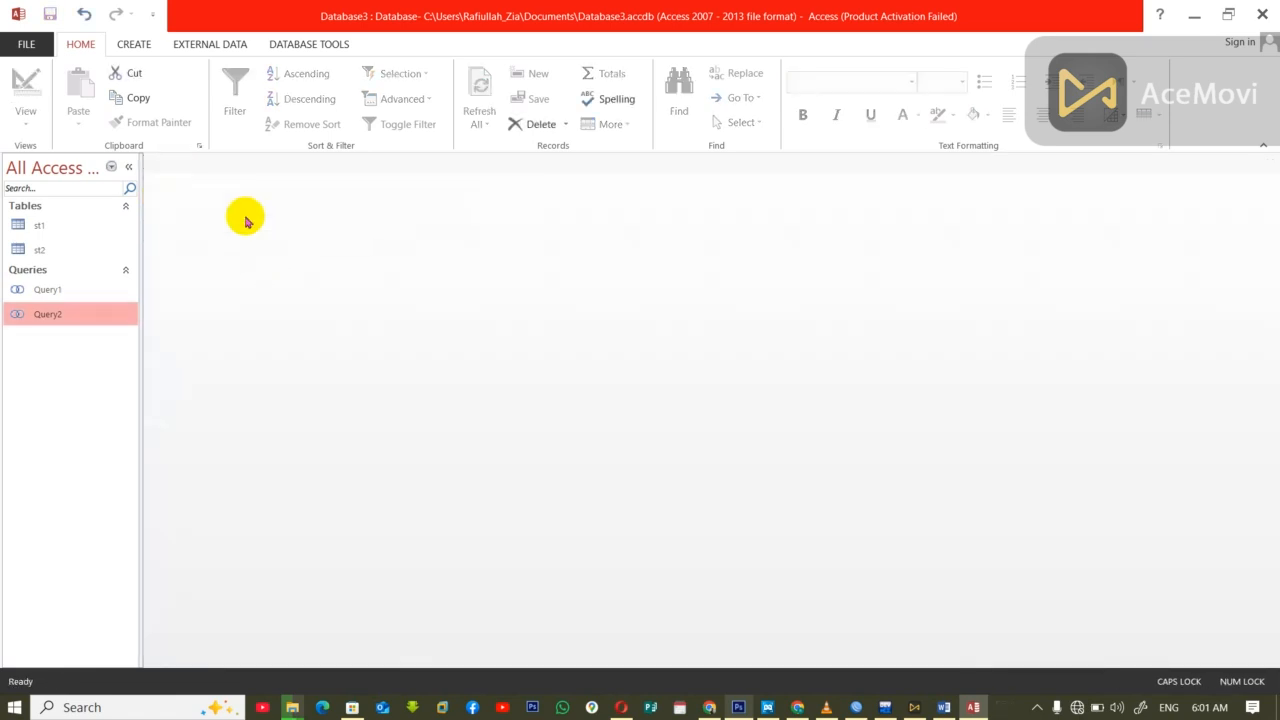
Create a query in Design view without adding any tables and make it a pass-through query.
left_click(134, 44)
left_click(279, 100)
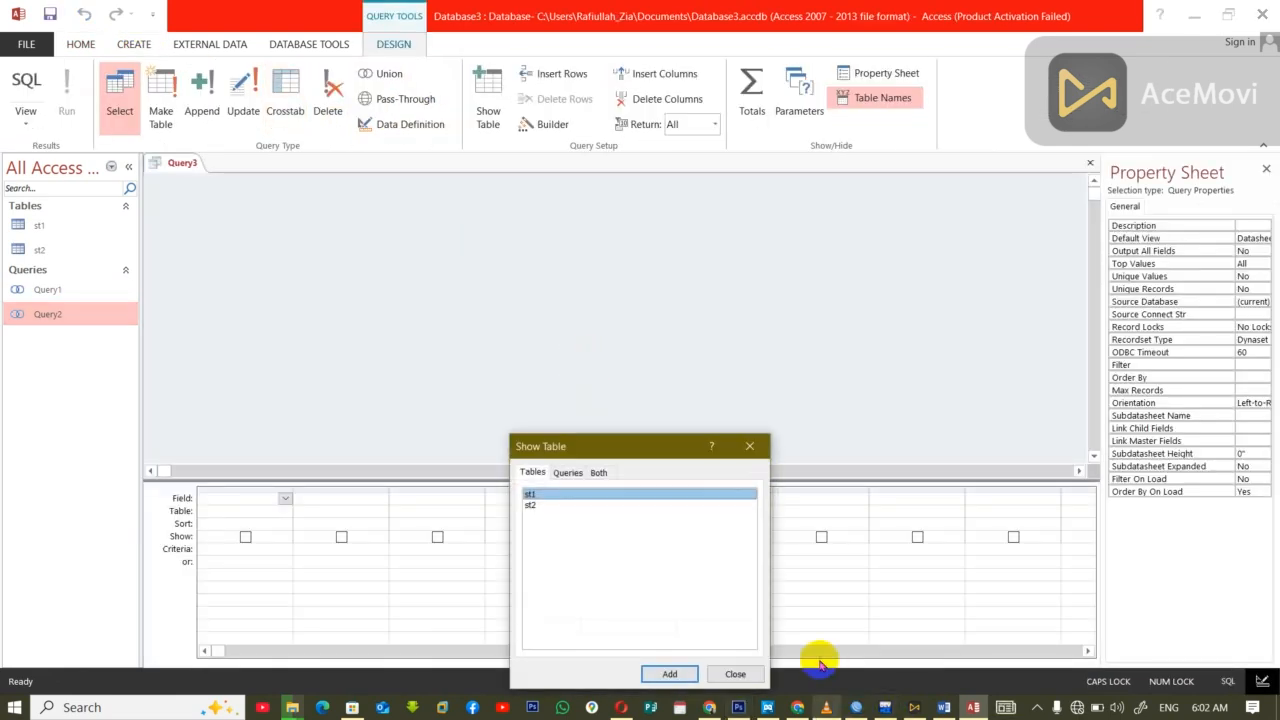
left_click(735, 673)
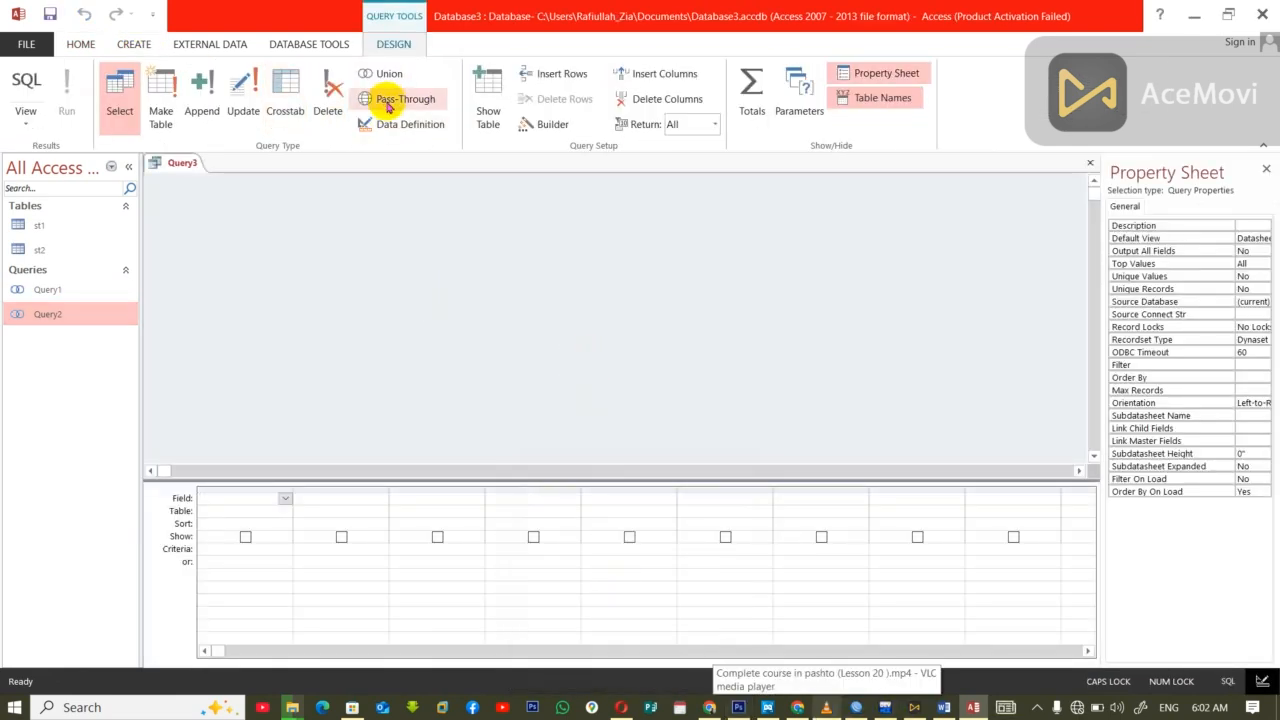
left_click(384, 104)
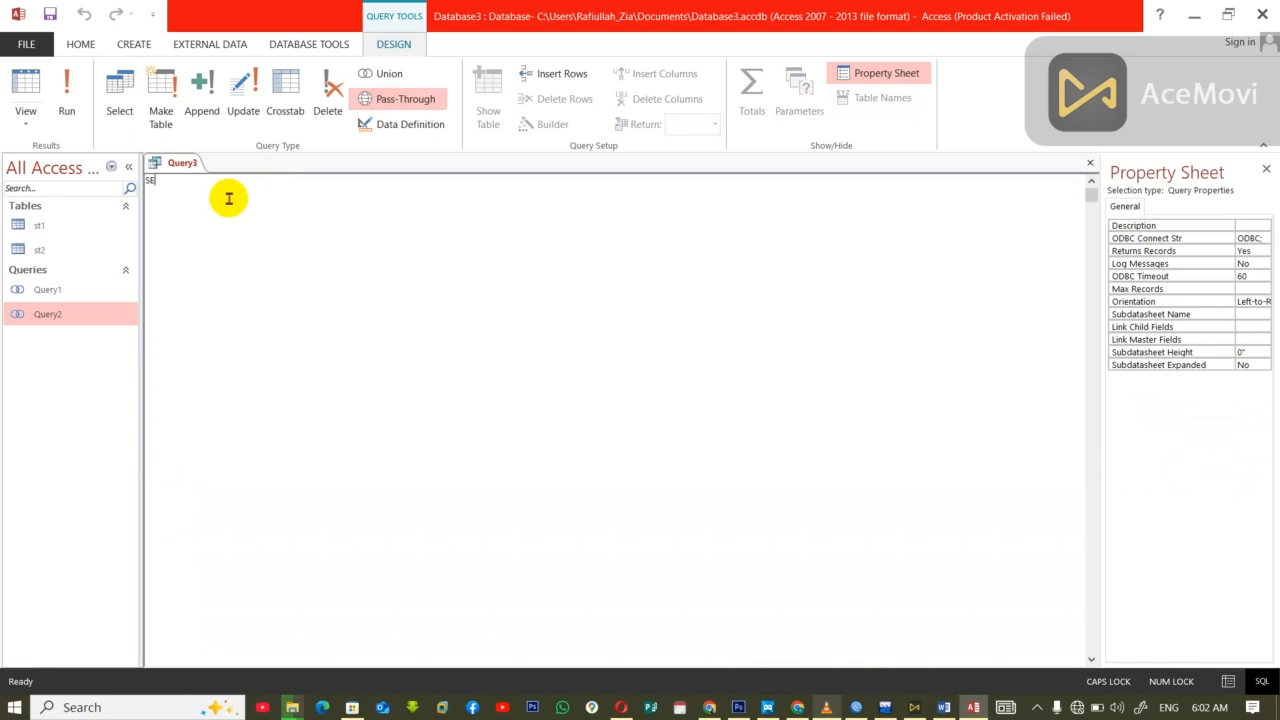
Write the pass-through SQL statement "SELECT * FROM ST1 where job ='t'".
type("SELECT ")
type("*")
type(" FROM ")
type("ST")
type("1 WHWE")
key("BackSpace")
key("BackSpace")
type("ELER")
key("BackSpace")
key("BackSpace")
key("BackSpace")
key("BackSpace")
key("BackSpace")
key("Caps_Lock")
type("where")
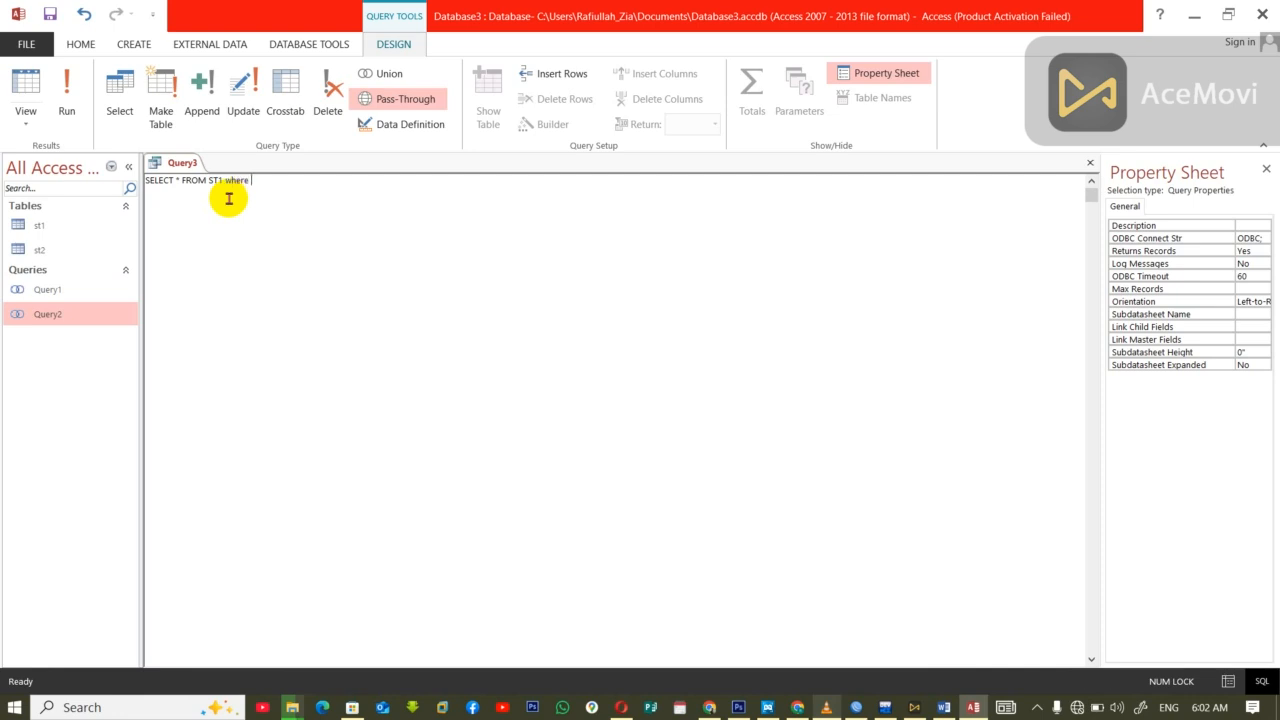
type(" job ='t")
Close the pass-through query, saving it as pss, and try to run it, cancelling the data source selection.
key("ctrl+w")
left_click(580, 400)
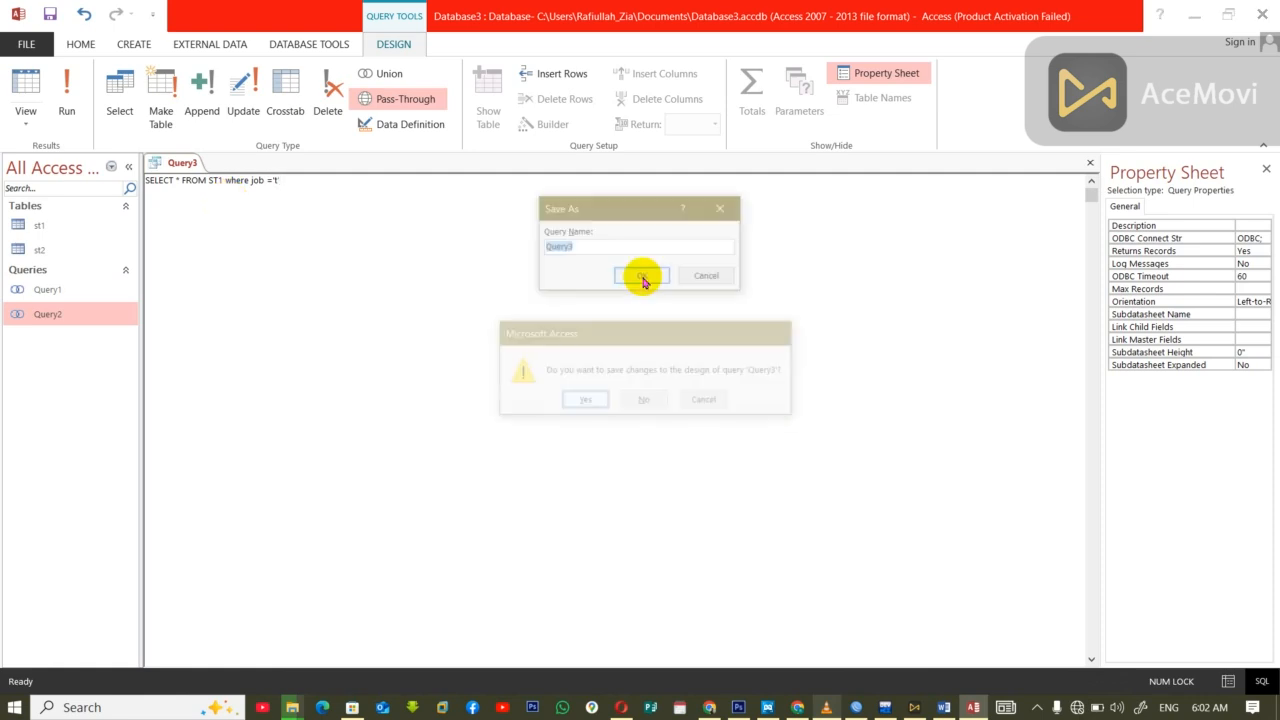
type("p")
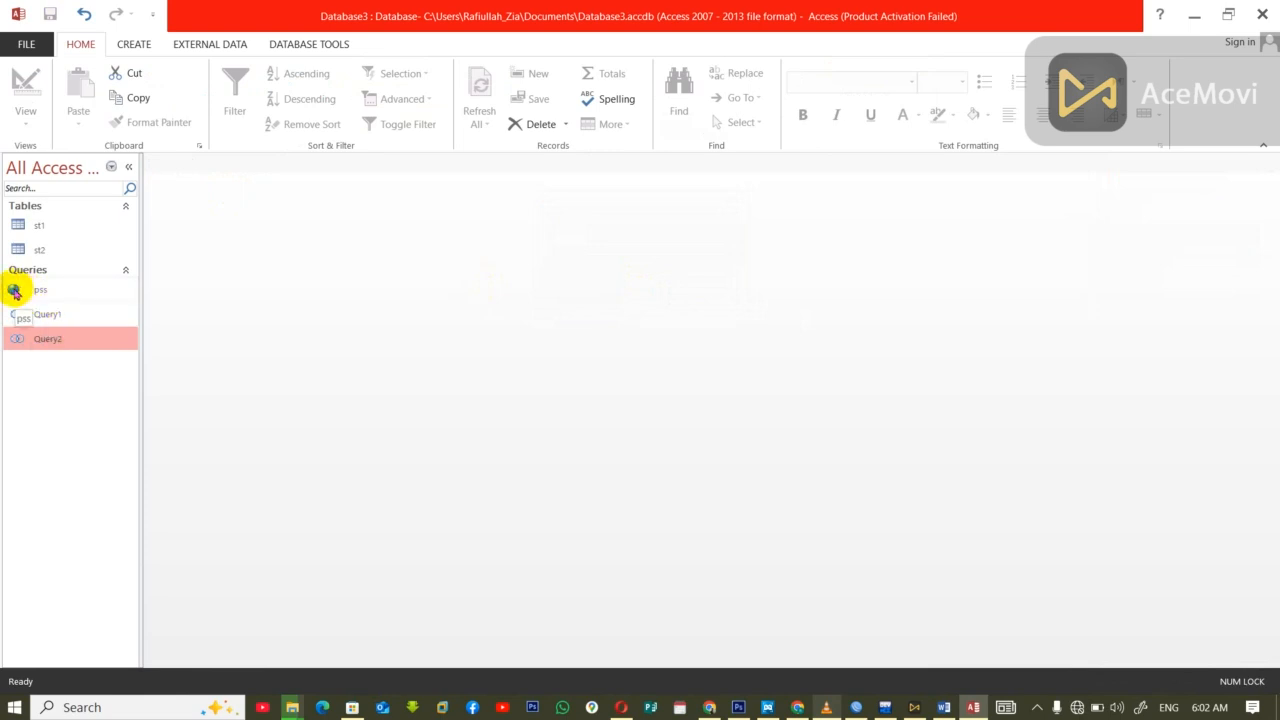
double_click(58, 289)
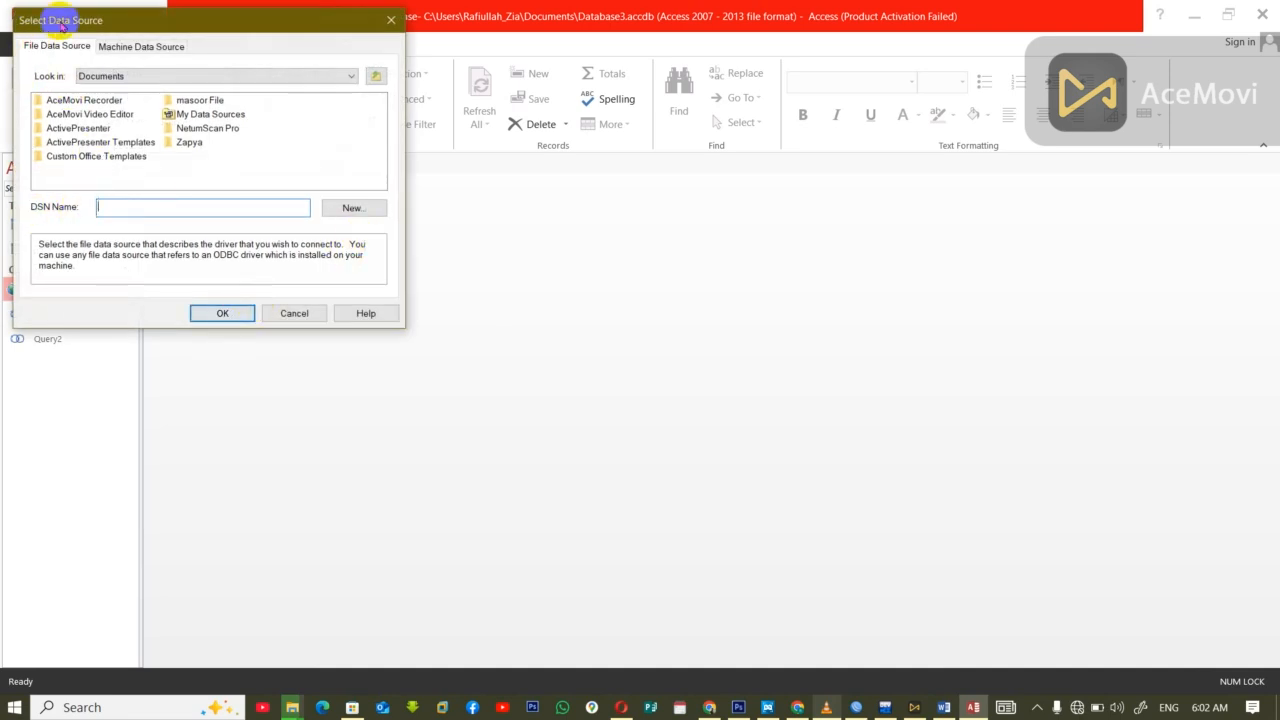
left_click(300, 314)
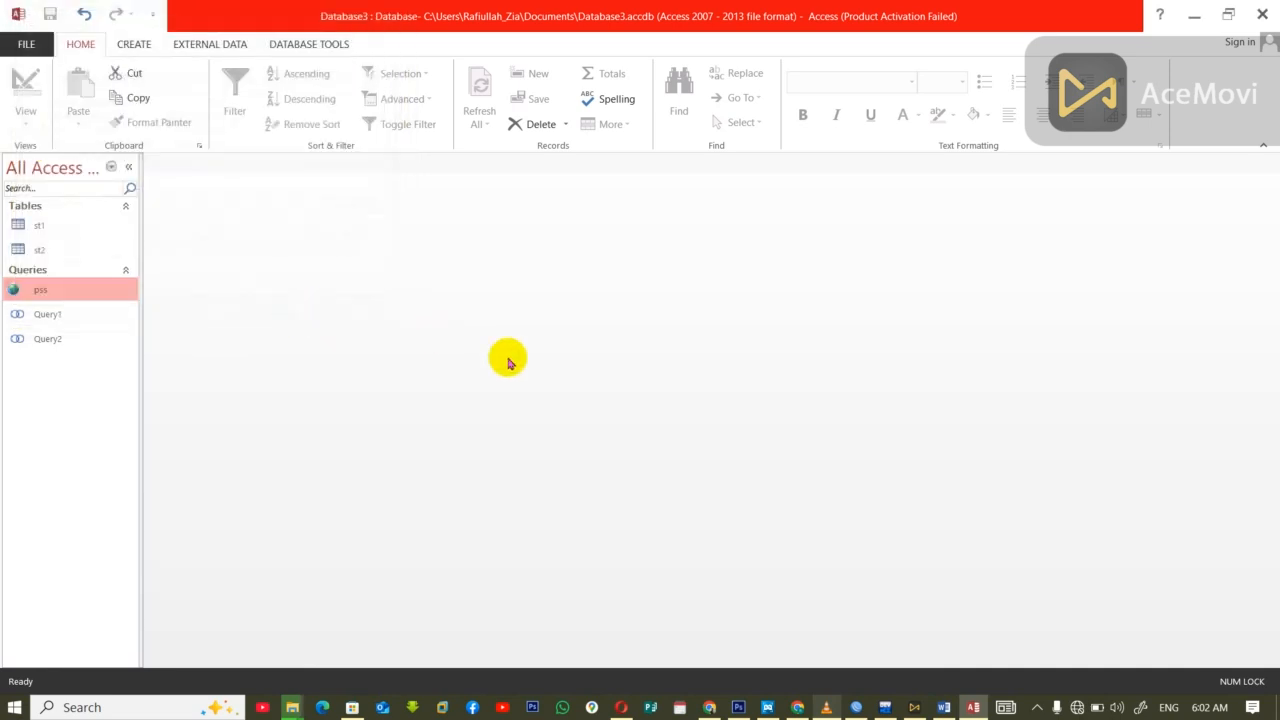
Create a query in Design view without adding any tables and make it a data definition query.
left_click(126, 46)
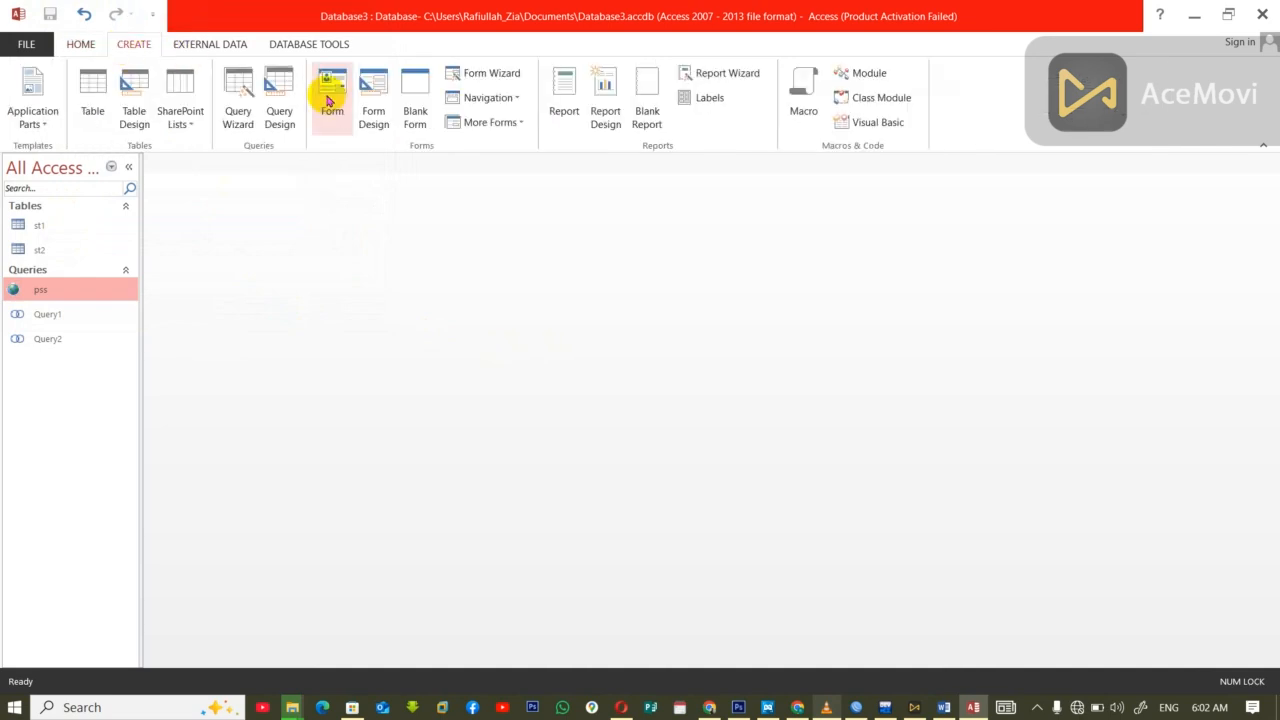
left_click(279, 100)
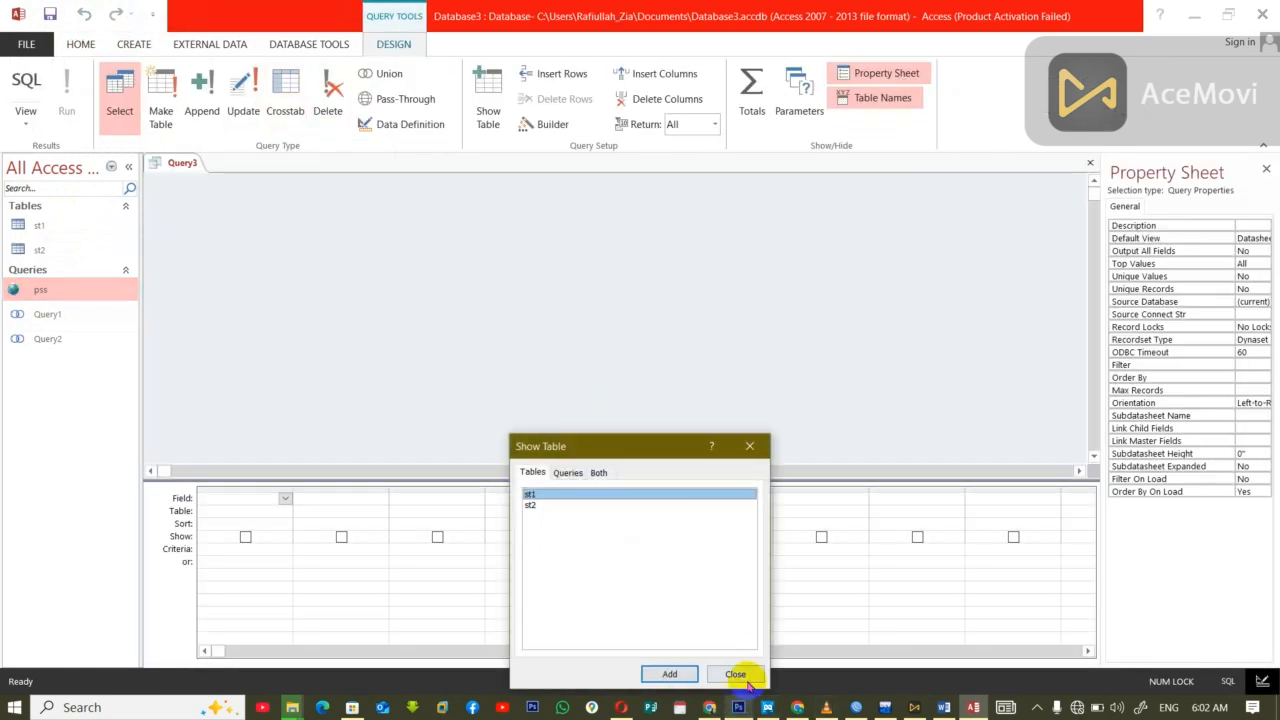
left_click(736, 675)
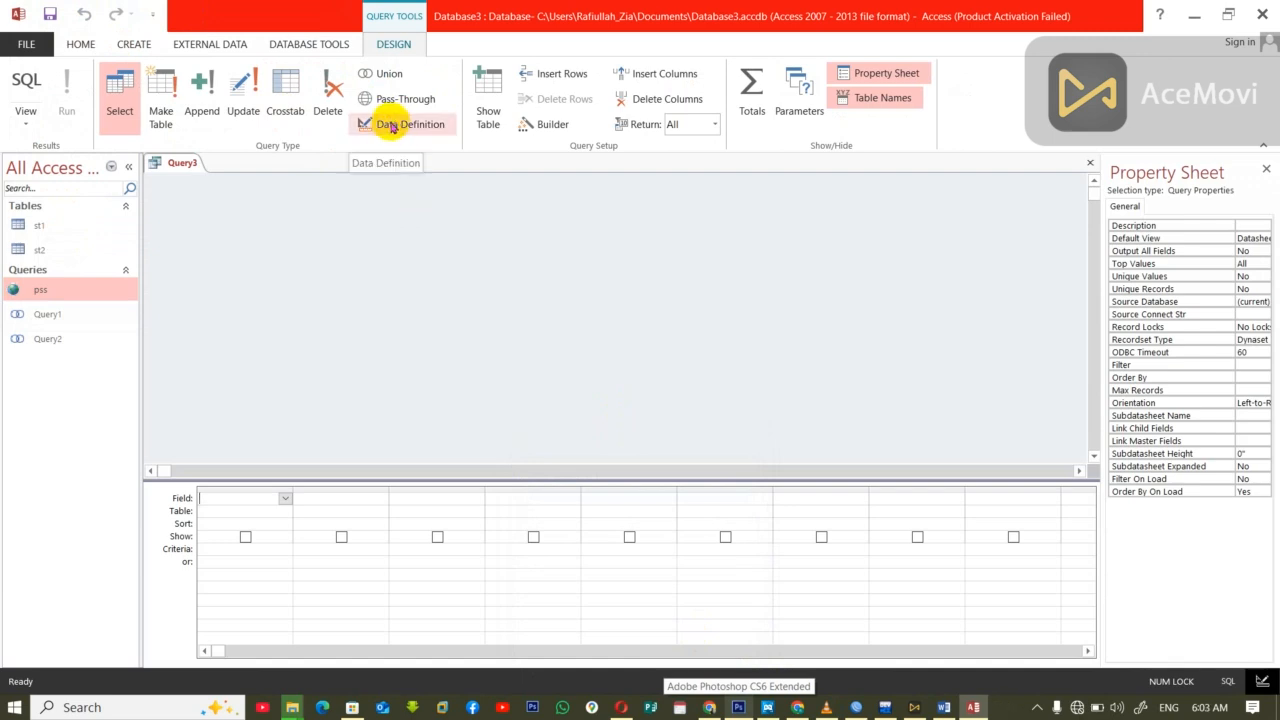
left_click(392, 127)
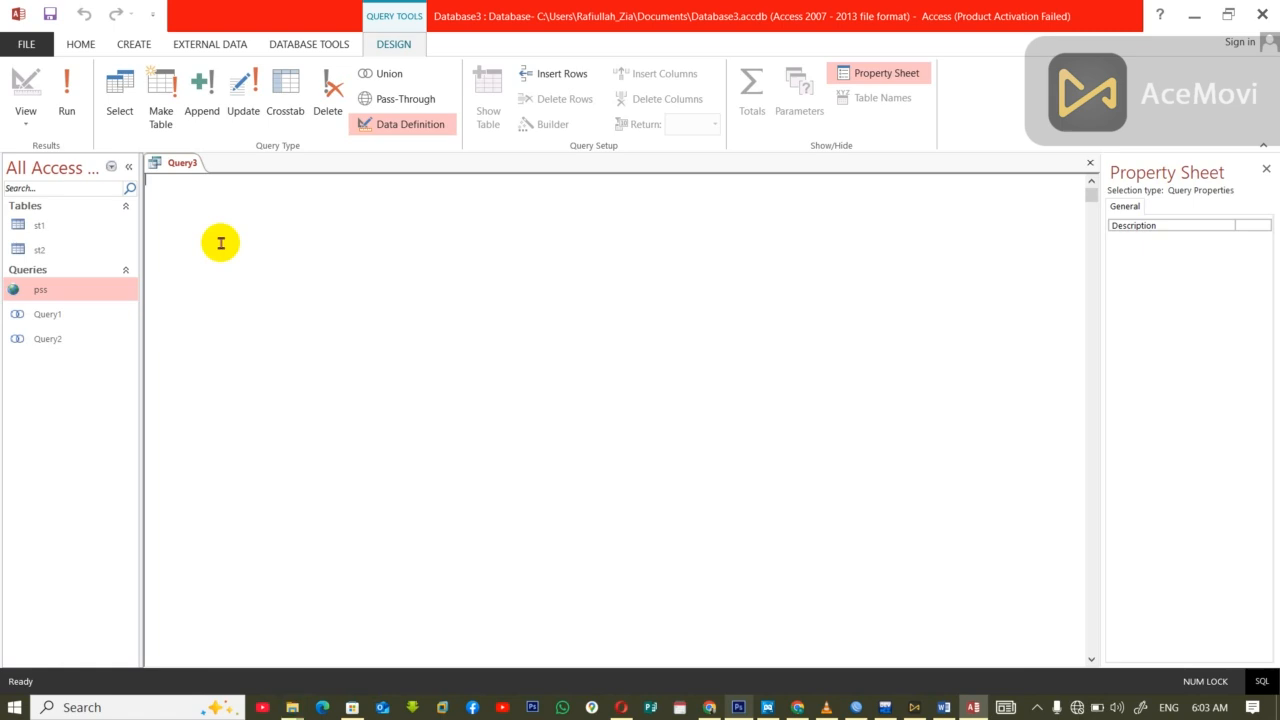
Write "create table student(ID number, name text, job text)" and close the query, saving it as "create table".
type("create table student(ID number, name text")
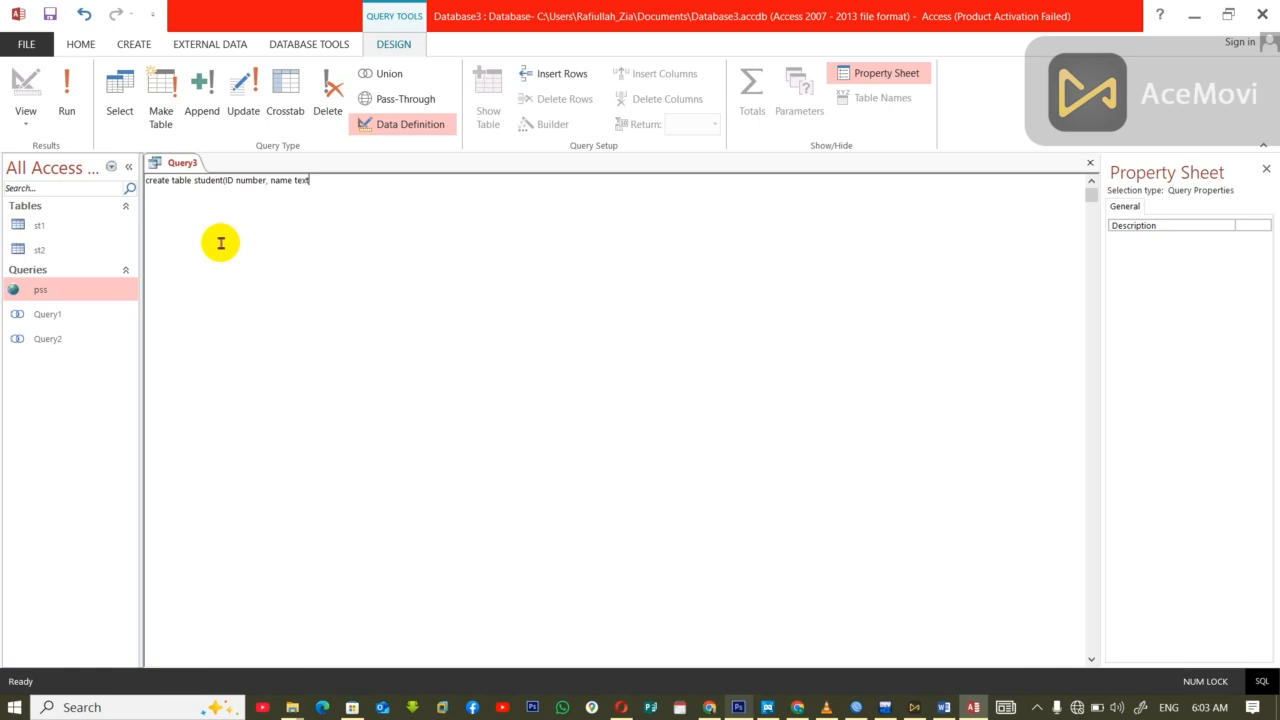
type(", job text)")
key("ctrl+w")
left_click(583, 400)
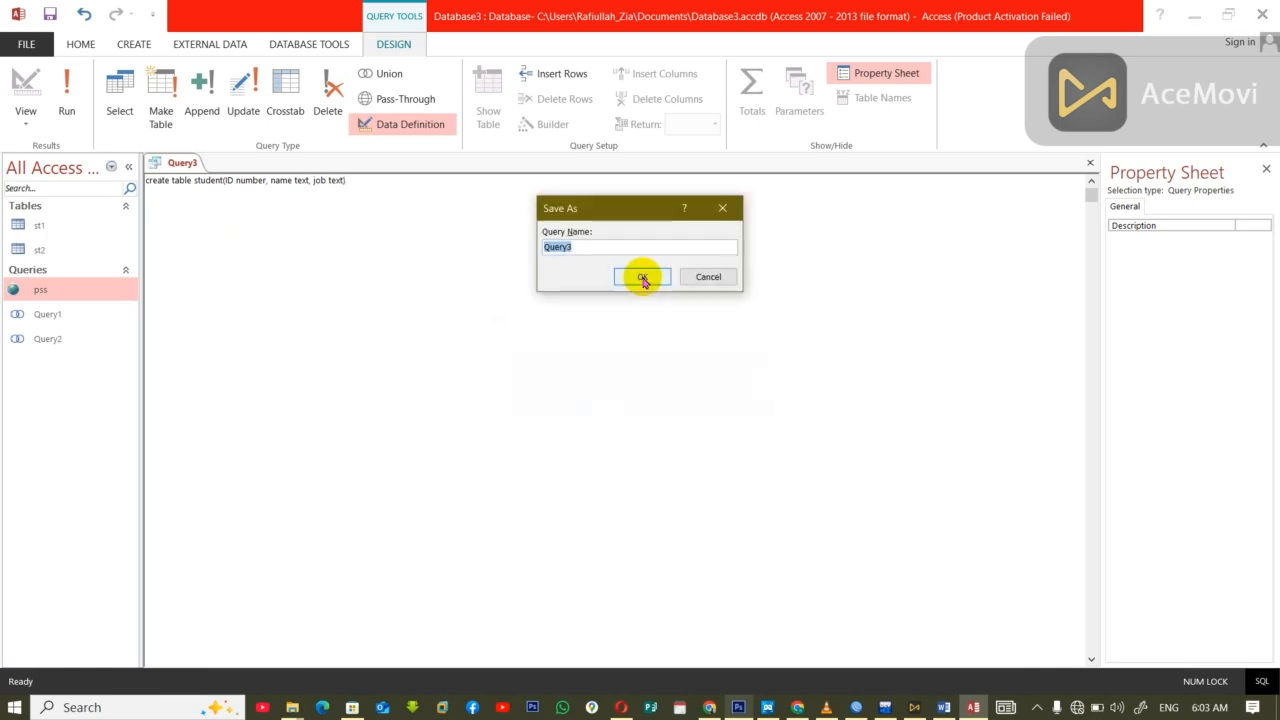
type("create table")
left_click(642, 276)
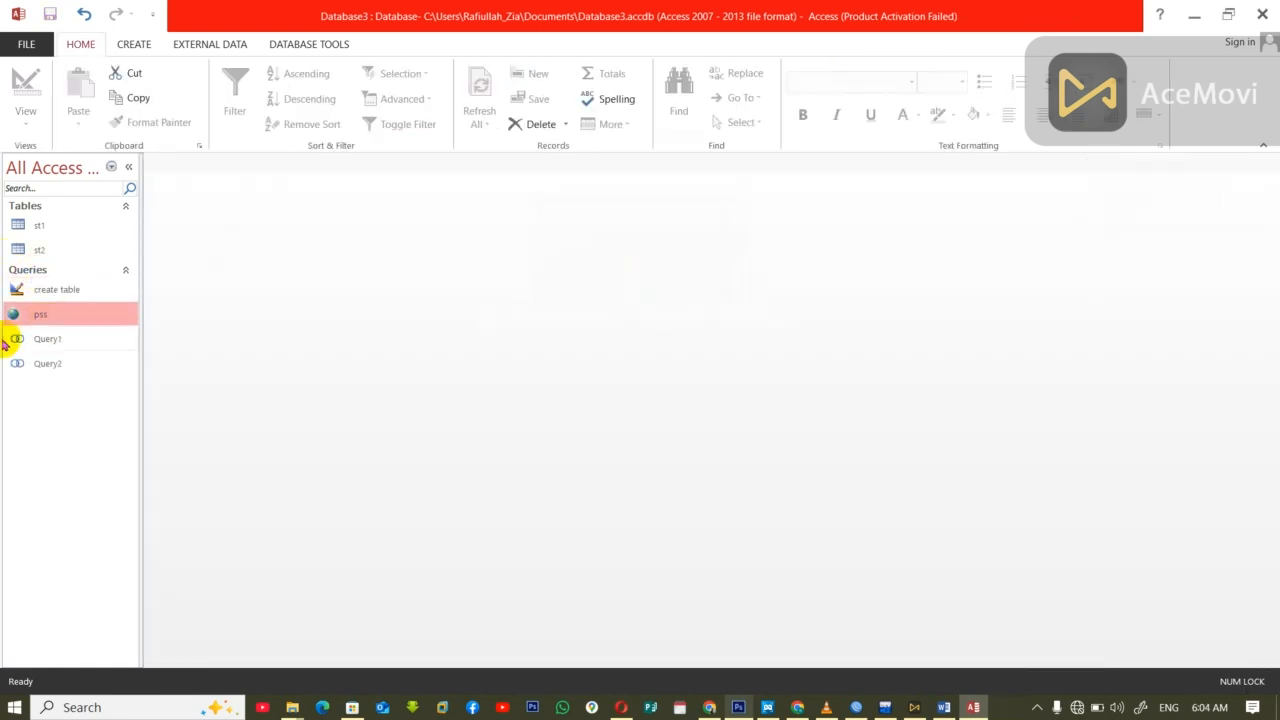
Run the "create table" query, open the student table to check its fields, and close it.
double_click(38, 292)
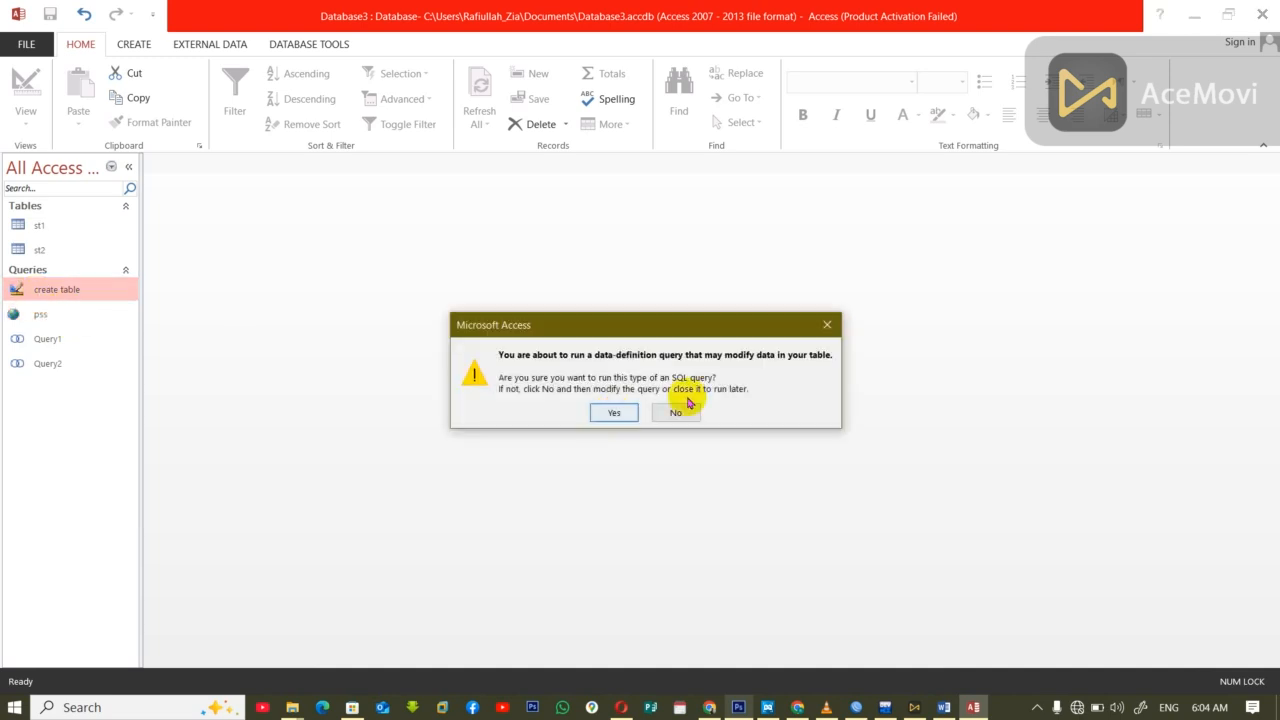
left_click(607, 411)
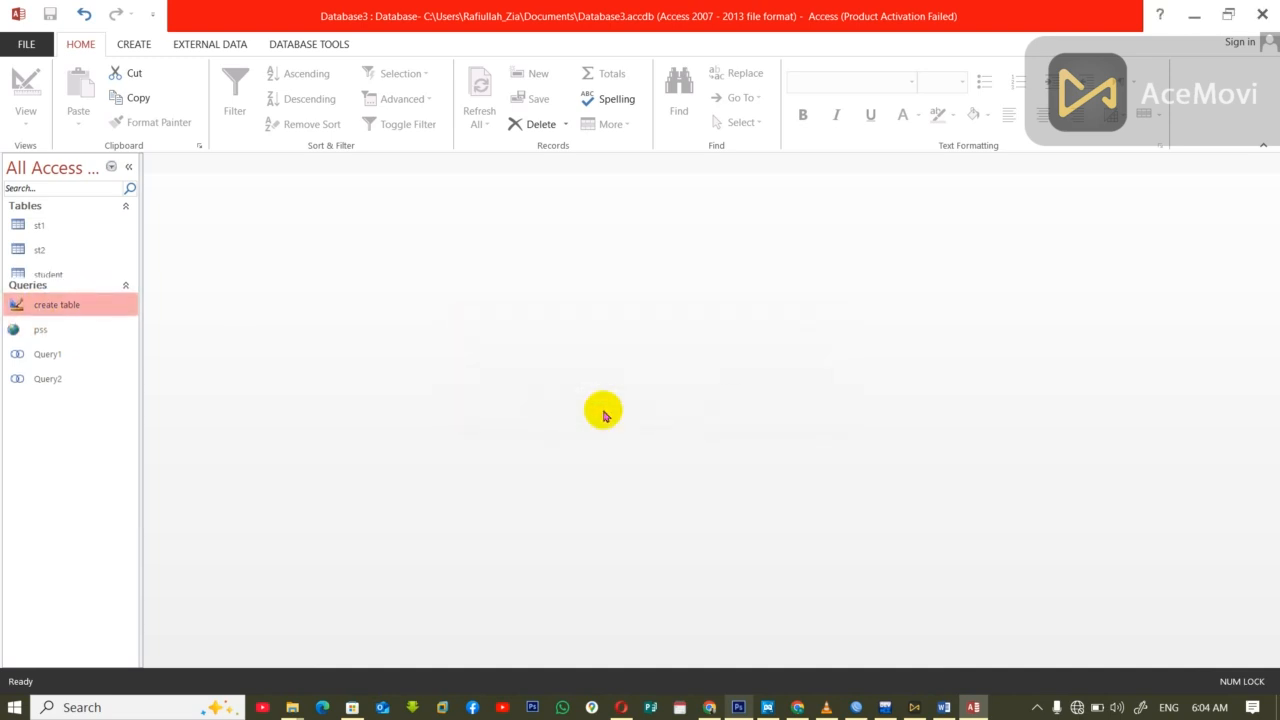
double_click(40, 274)
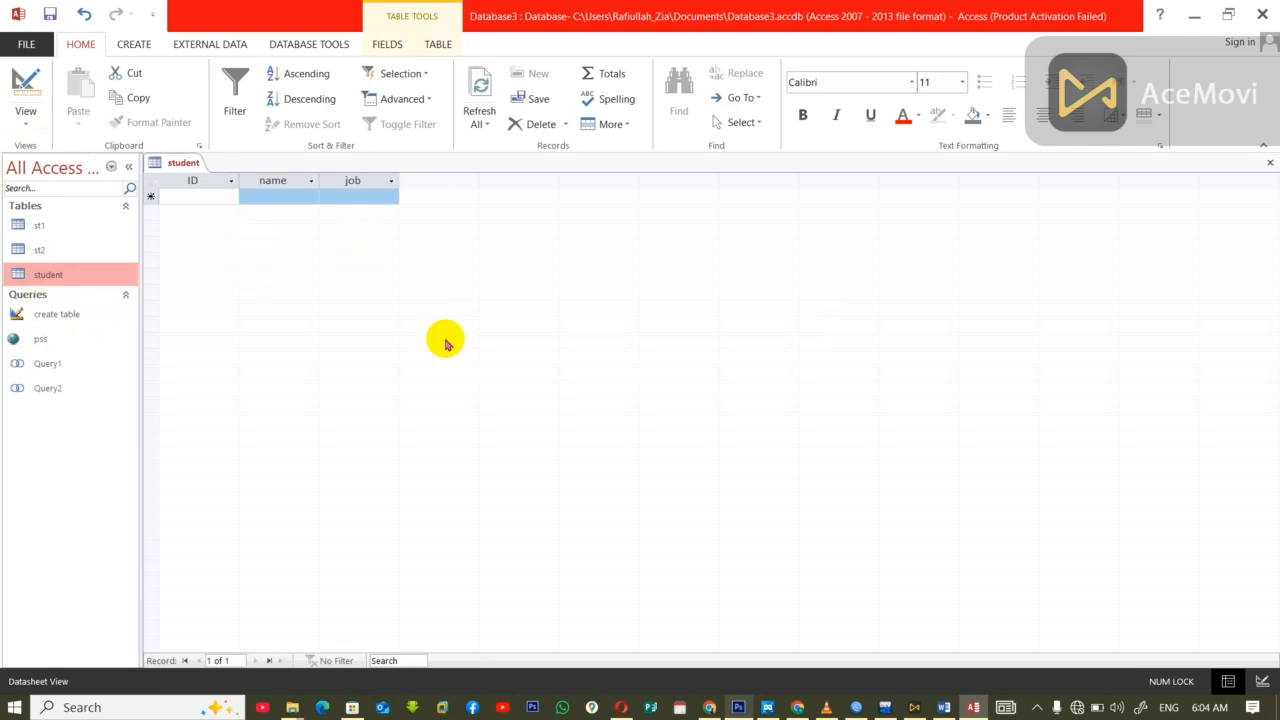
key("ctrl+w")
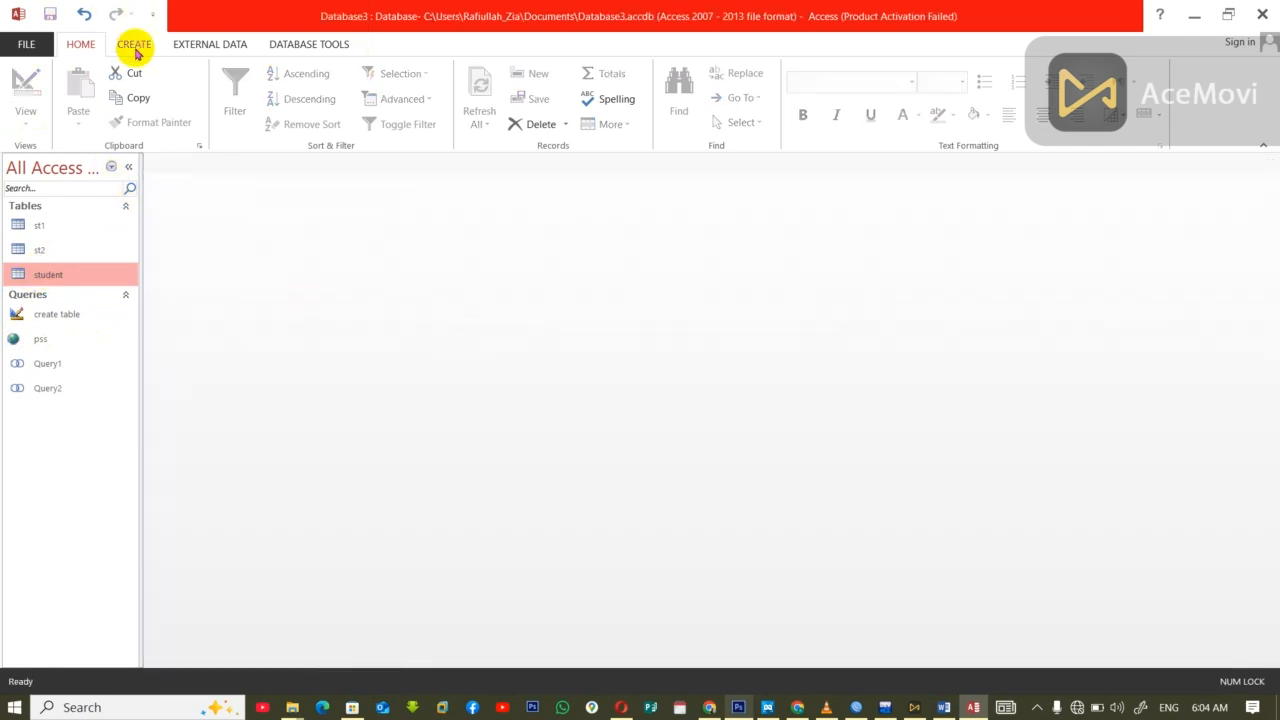
Create another data definition query in Design view without adding any tables.
left_click(132, 46)
left_click(278, 108)
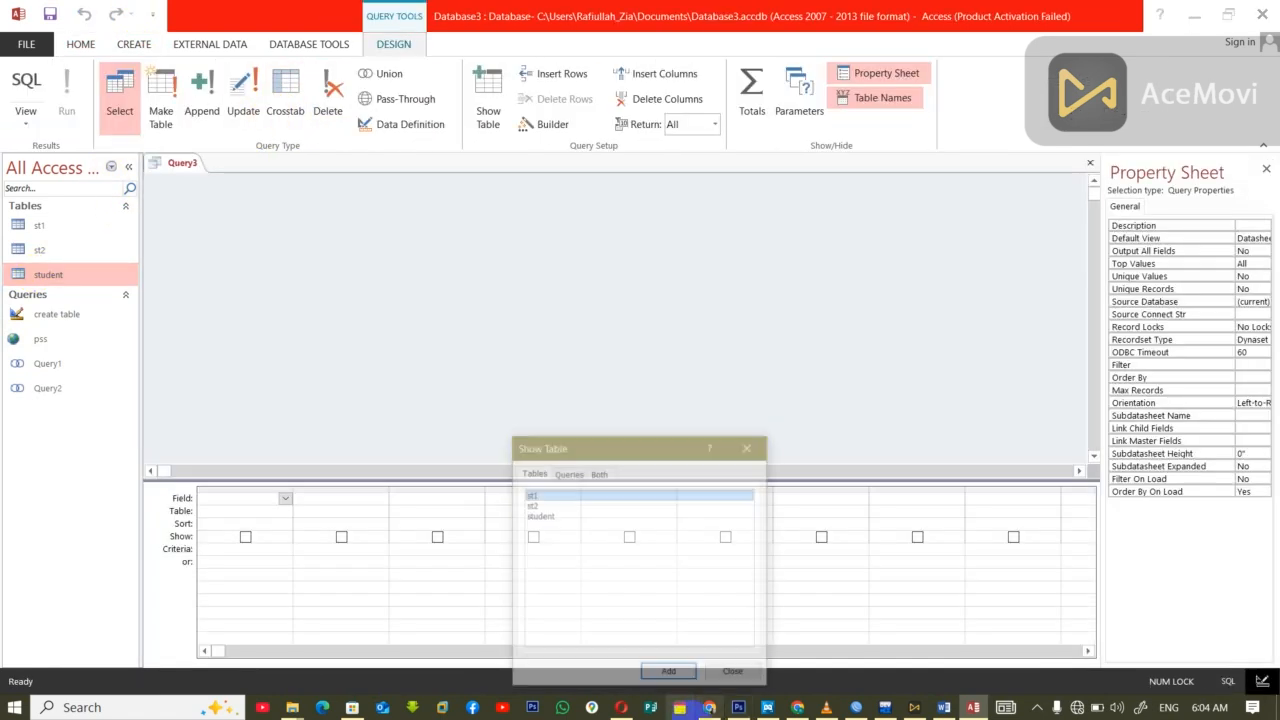
left_click(708, 673)
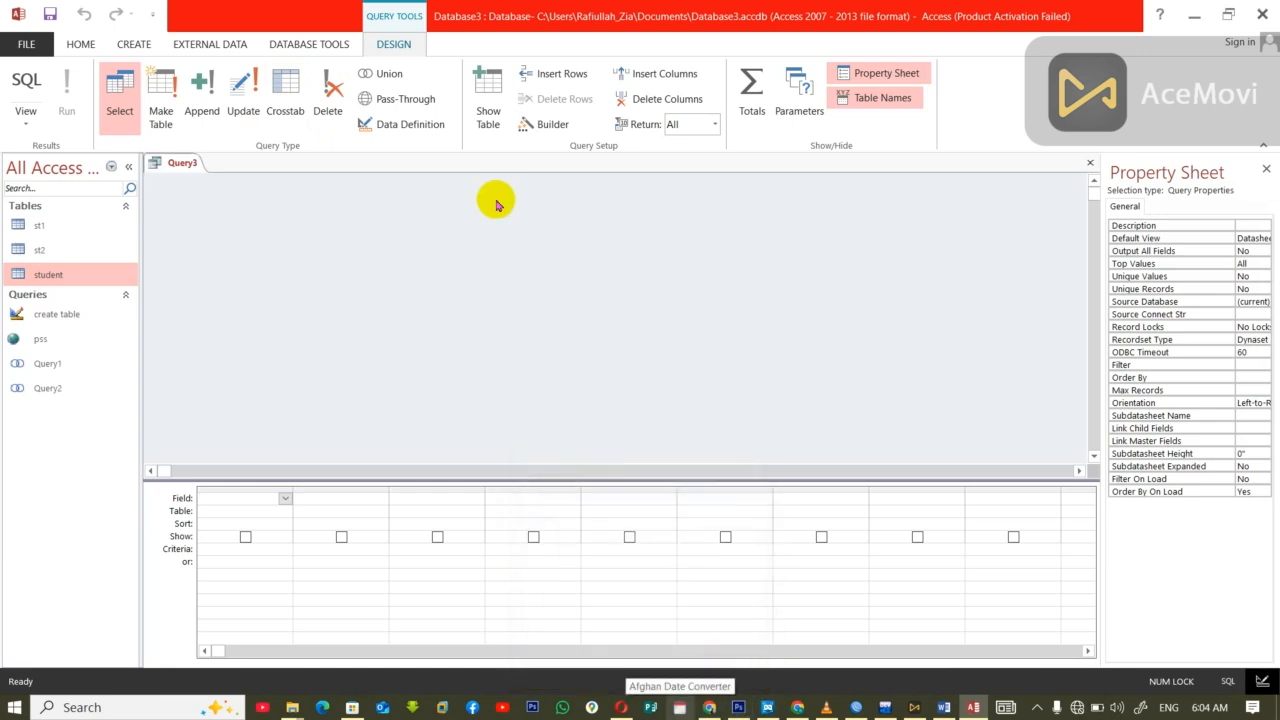
left_click(415, 123)
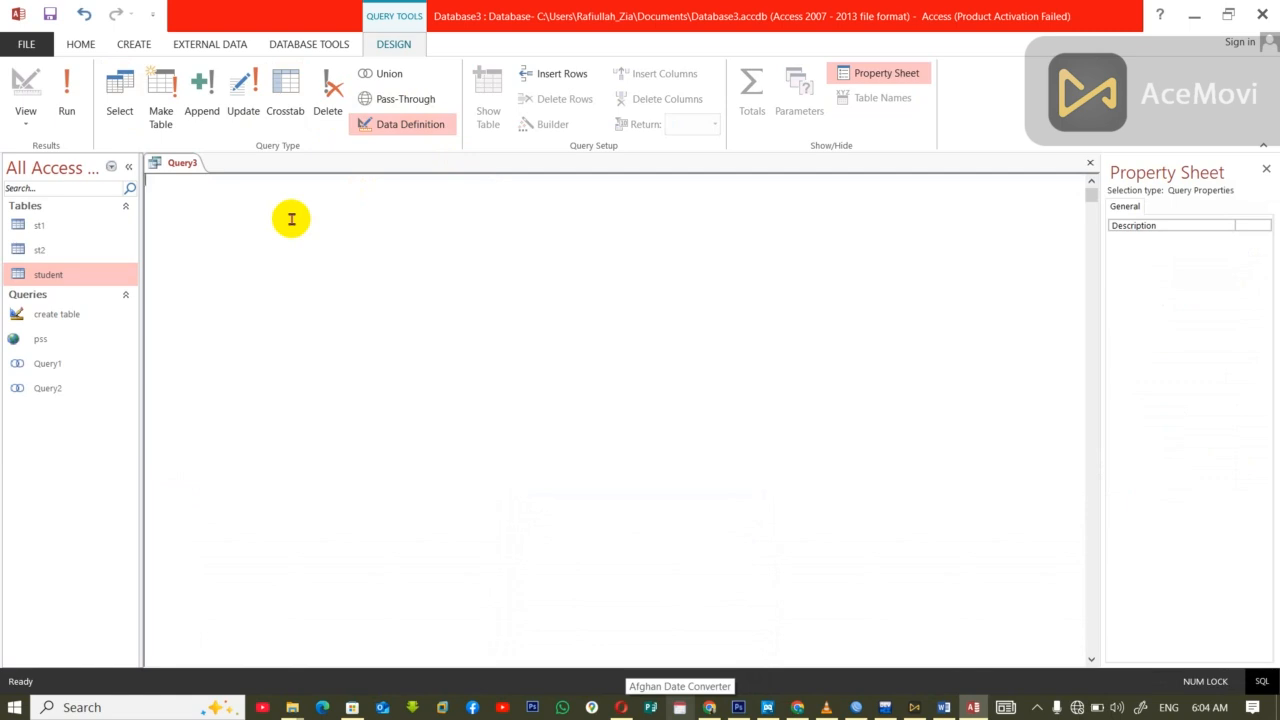
Write an "insert into student(ID,name,job) Values" statement with ID 1, a person's name and the job 'manager'.
type("insert")
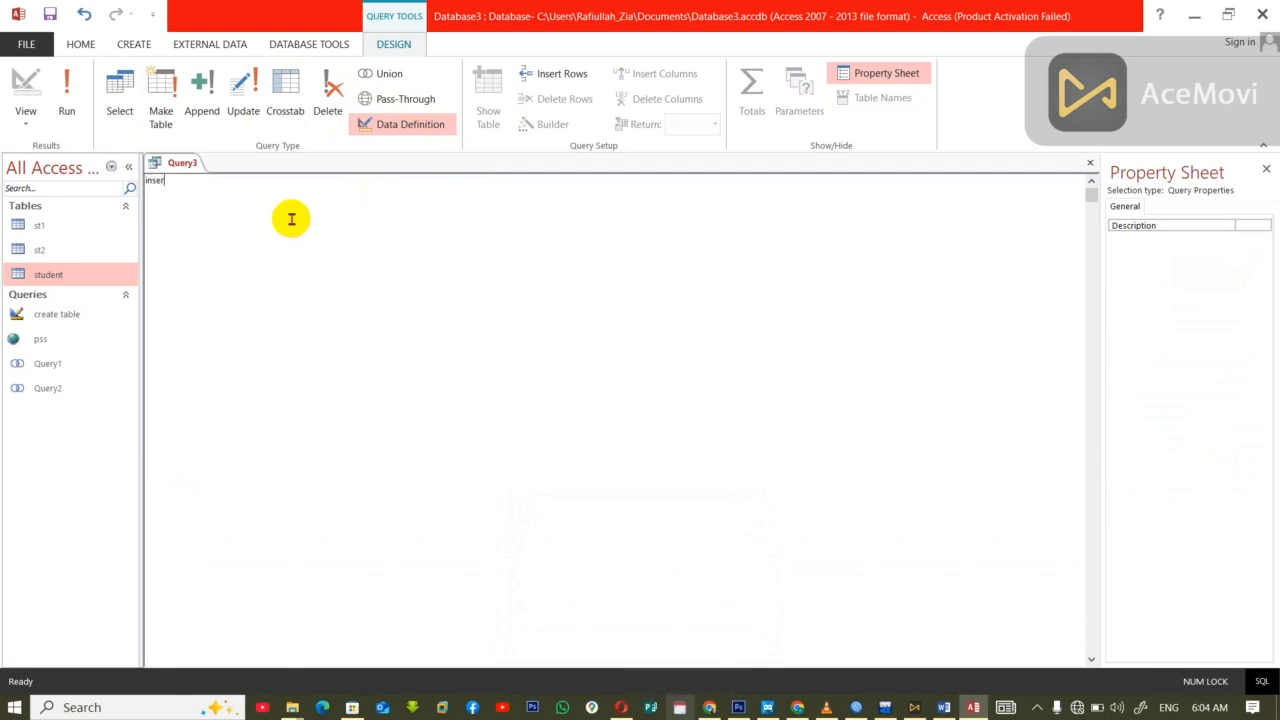
type(" into ste")
key("BackSpace")
type("udent")
type("(")
type("ID,name")
type("<")
key("BackSpace")
type(",jpb")
key("BackSpace")
key("BackSpace")
type("ob) Value")
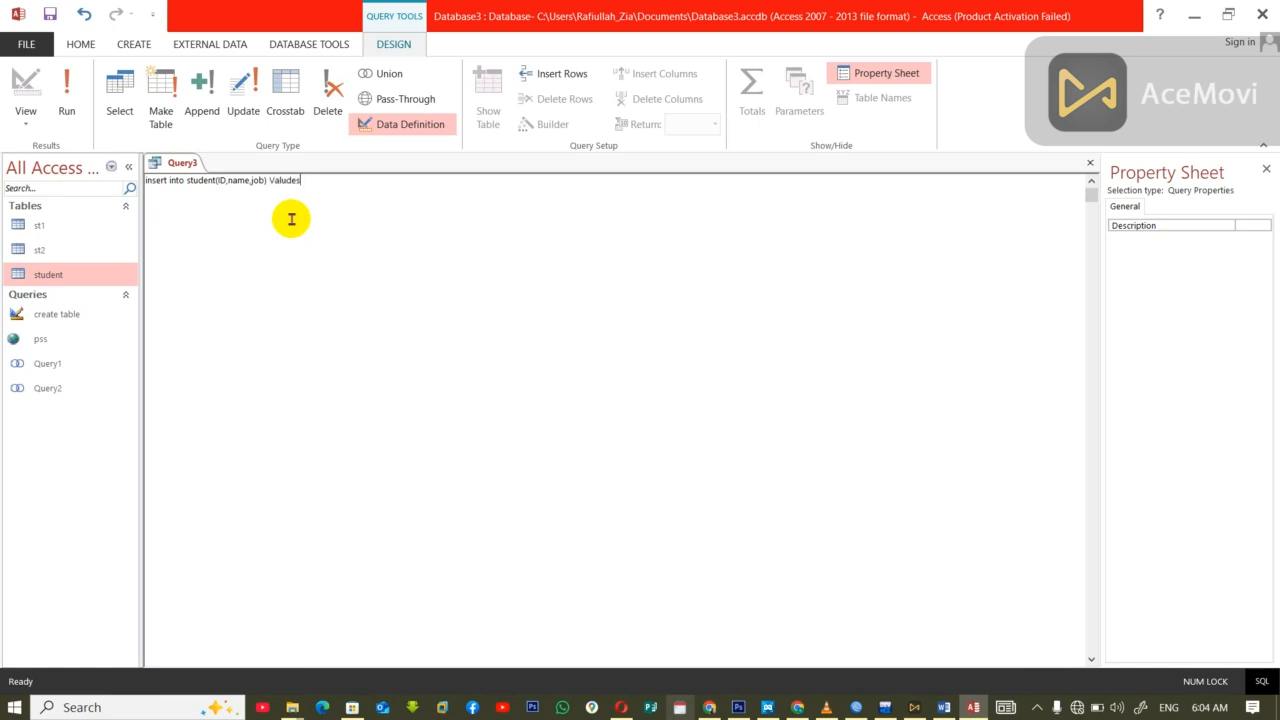
key("BackSpace")
type("ue")
key("BackSpace")
key("BackSpace")
type("es(1,'jan','")
type("manager'")
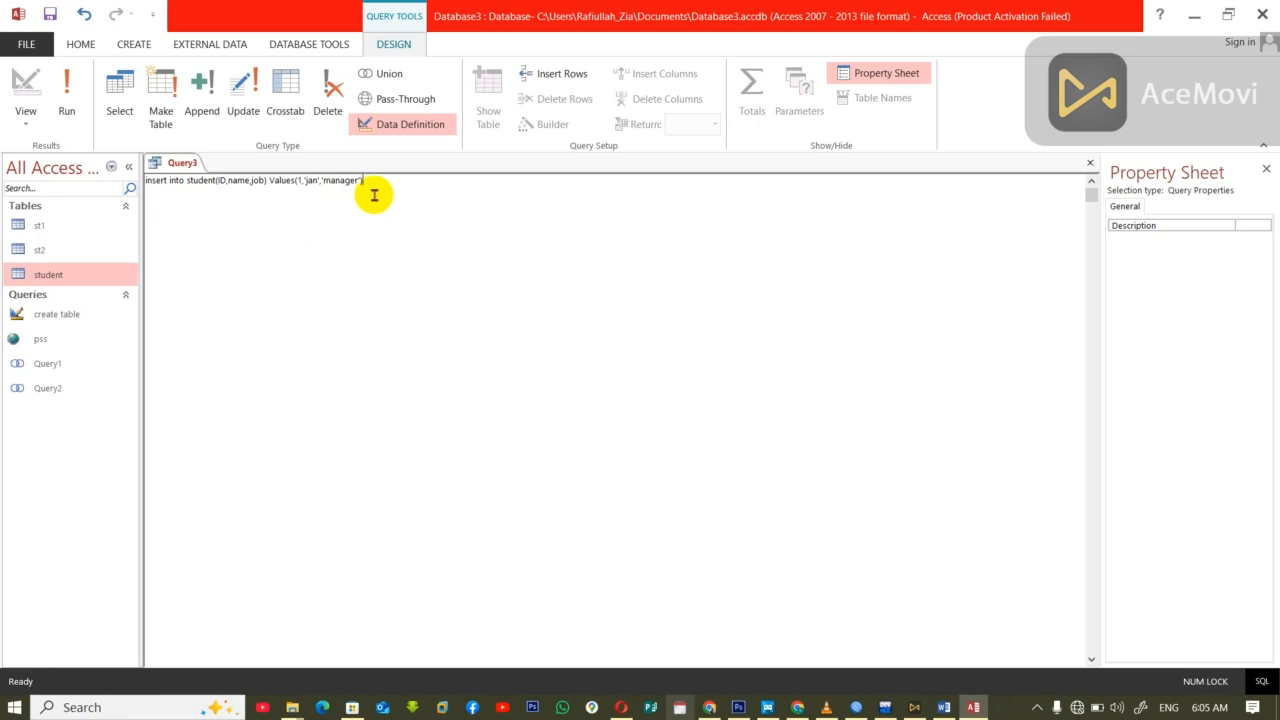
Run the insert statement to append the row, open the student table to check the new record, and close the table.
left_click_drag(364, 180, 133, 180)
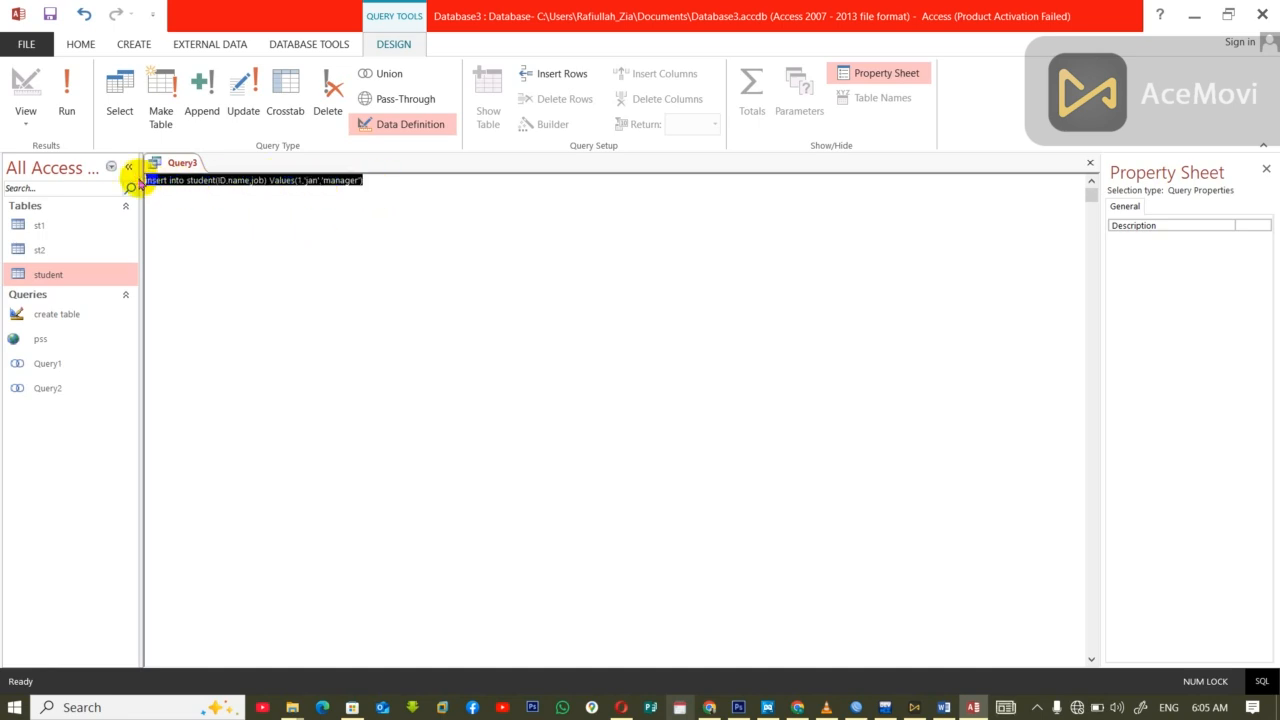
left_click(67, 99)
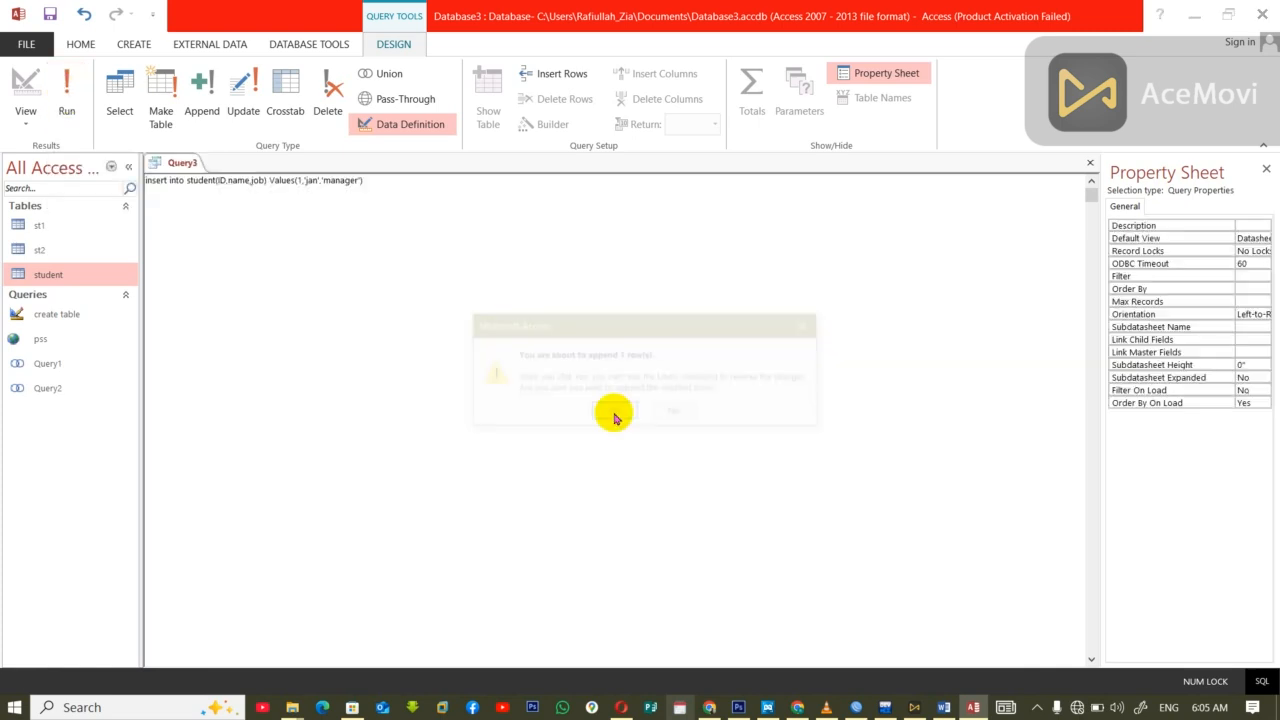
left_click(615, 413)
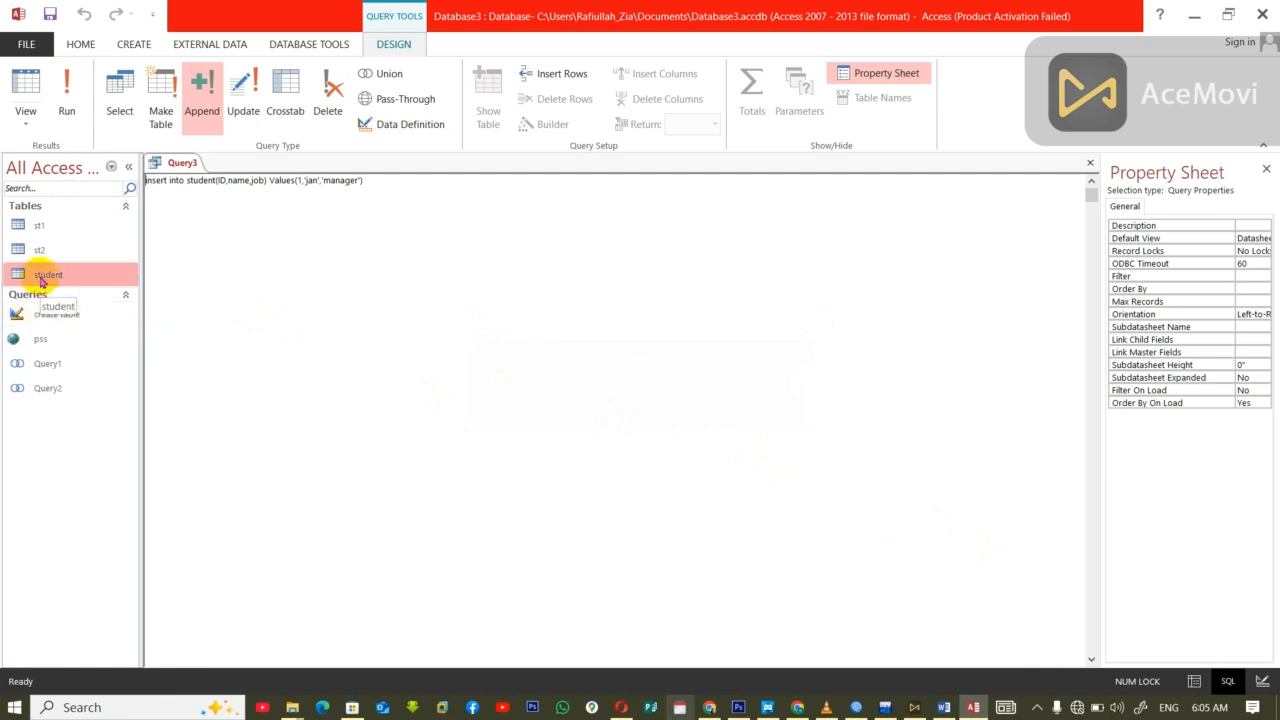
double_click(42, 276)
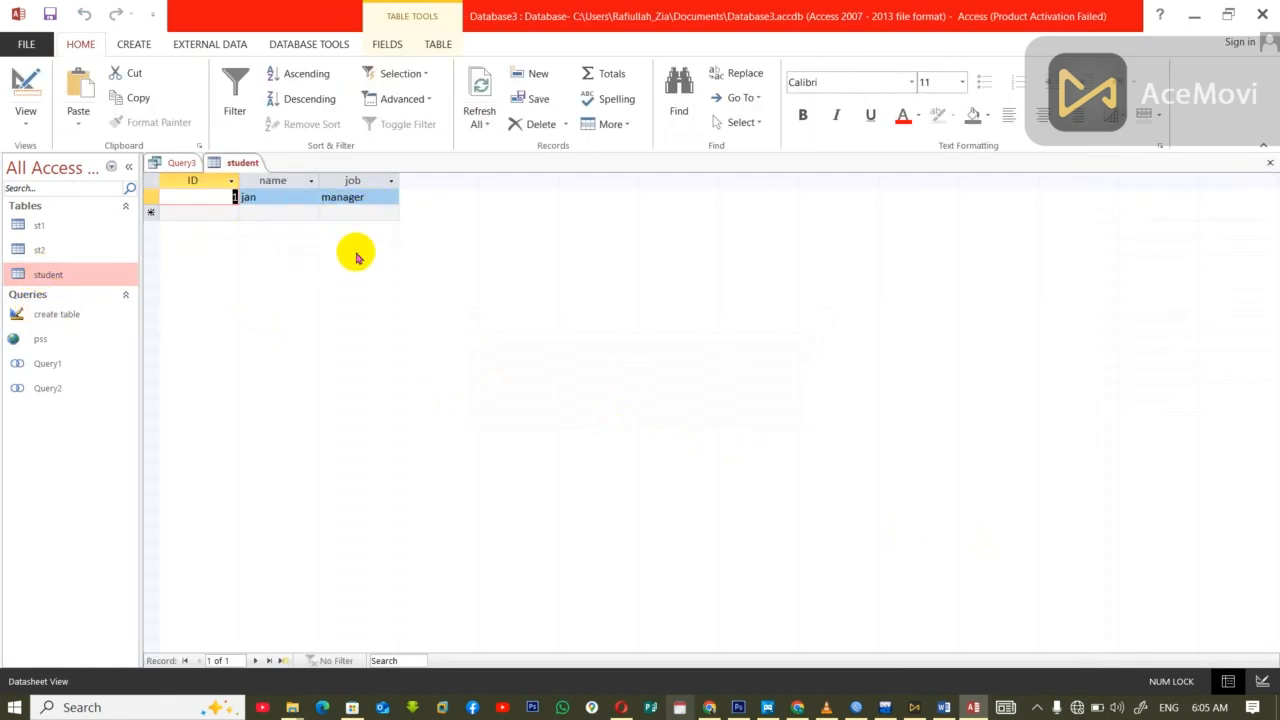
key("ctrl+w")
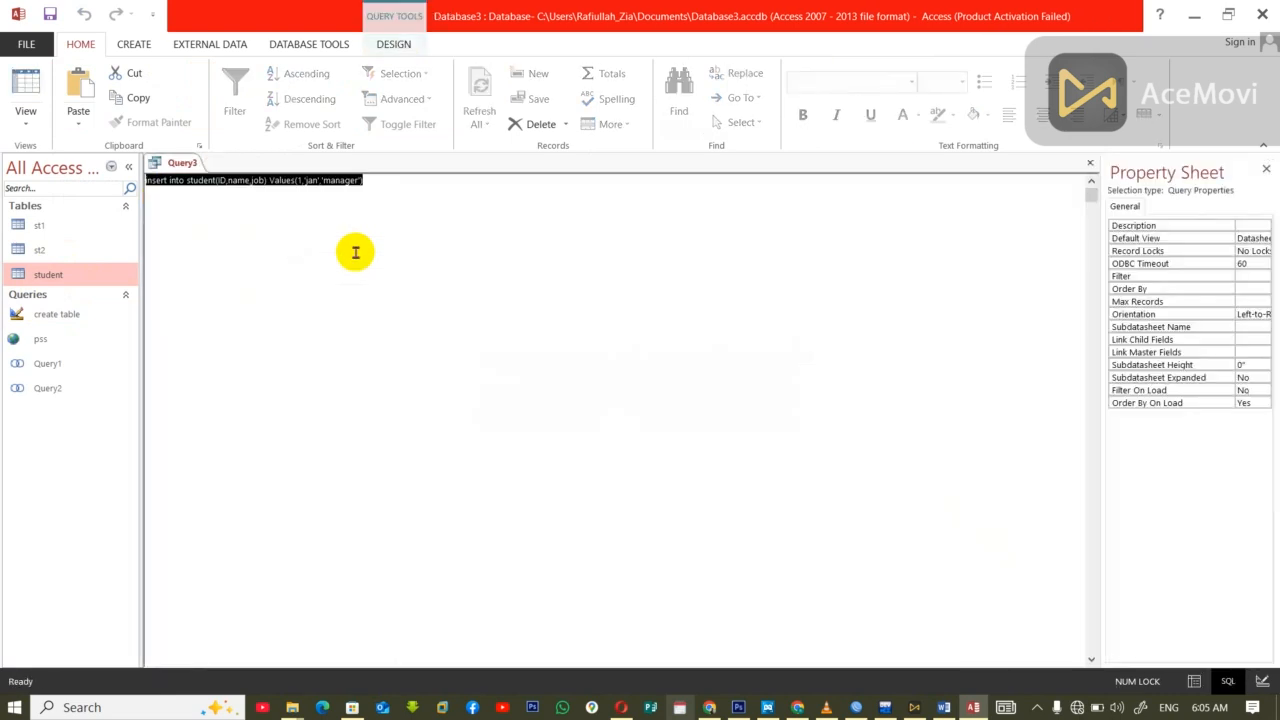
Rewrite the insert statement's Values list with the name and job values unquoted, keeping 1 as the ID and manager as the job parameter.
left_click(242, 241)
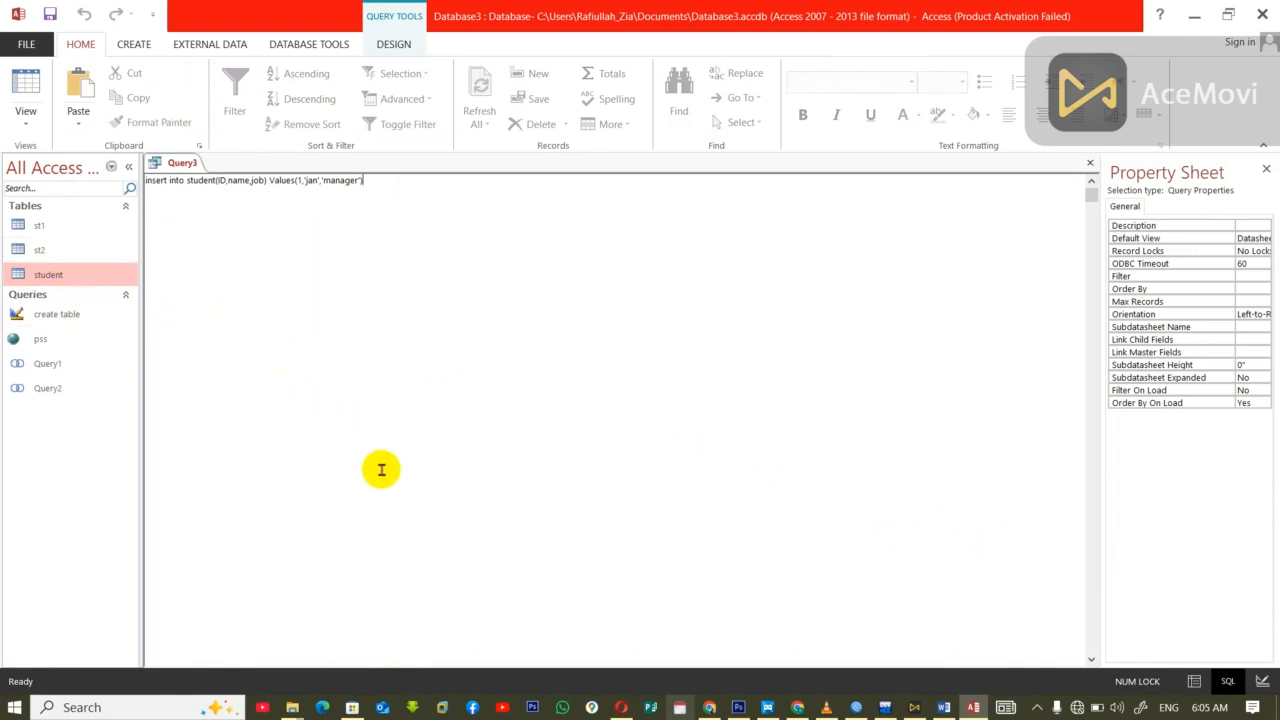
key("BackSpace")
key("BackSpace")
key("BackSpace")
key("BackSpace")
key("BackSpace")
key("BackSpace")
key("BackSpace")
key("BackSpace")
key("BackSpace")
key("BackSpace")
key("BackSpace")
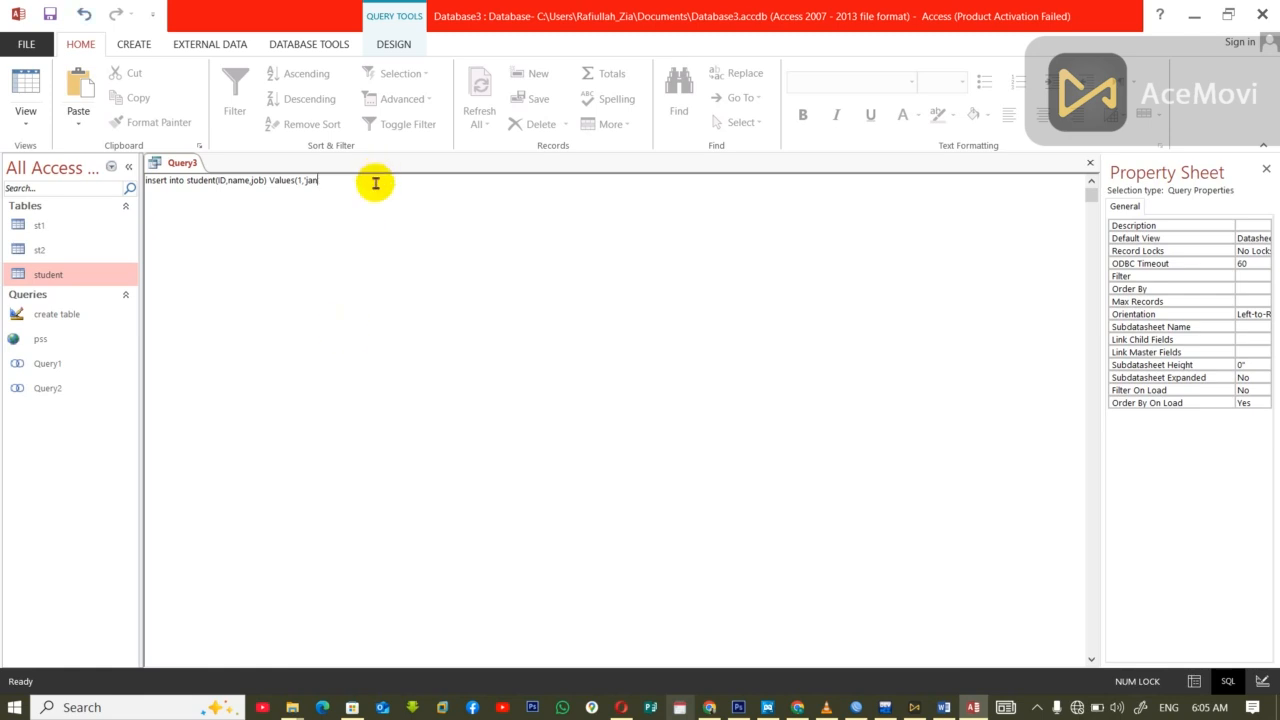
key("BackSpace")
key("BackSpace")
key("BackSpace")
key("BackSpace")
type("jan")
type(",ka")
key("BackSpace")
type("han")
key("BackSpace")
key("BackSpace")
key("BackSpace")
key("BackSpace")
type("manager")
type(")")
Close the append query and save it under the name "inserting".
key("ctrl+w")
left_click(580, 400)
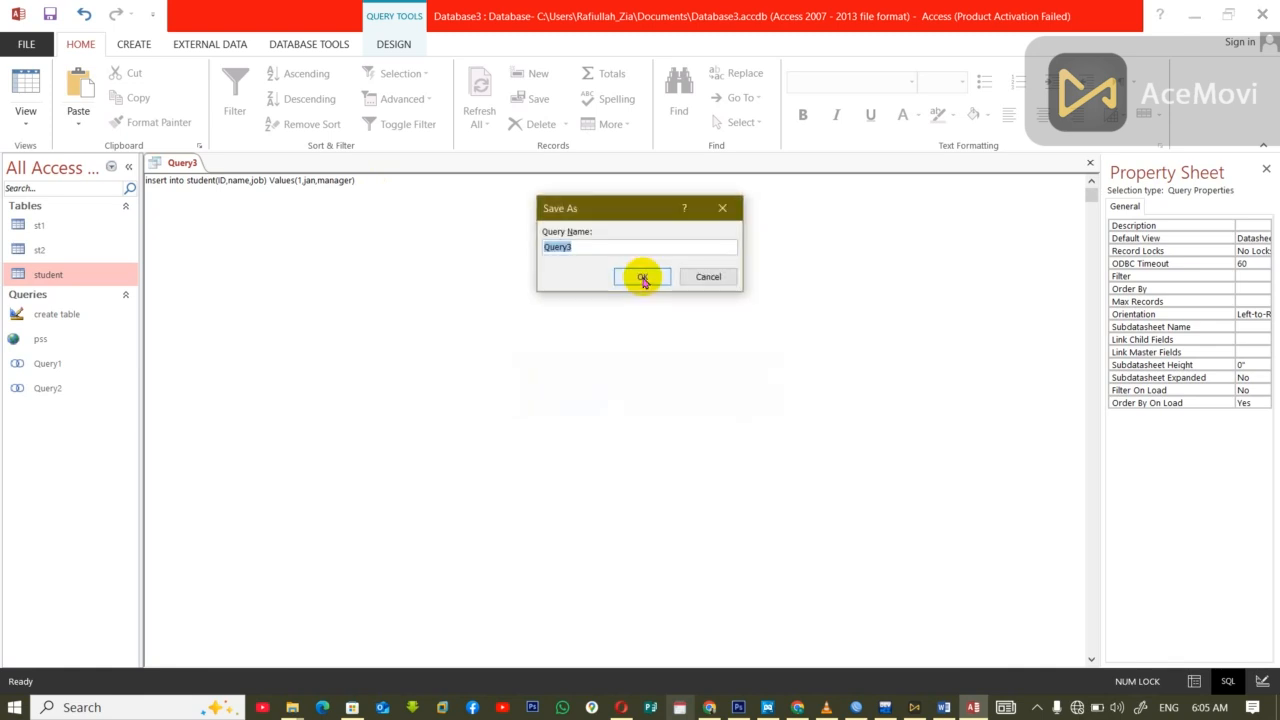
type("serting")
left_click(642, 277)
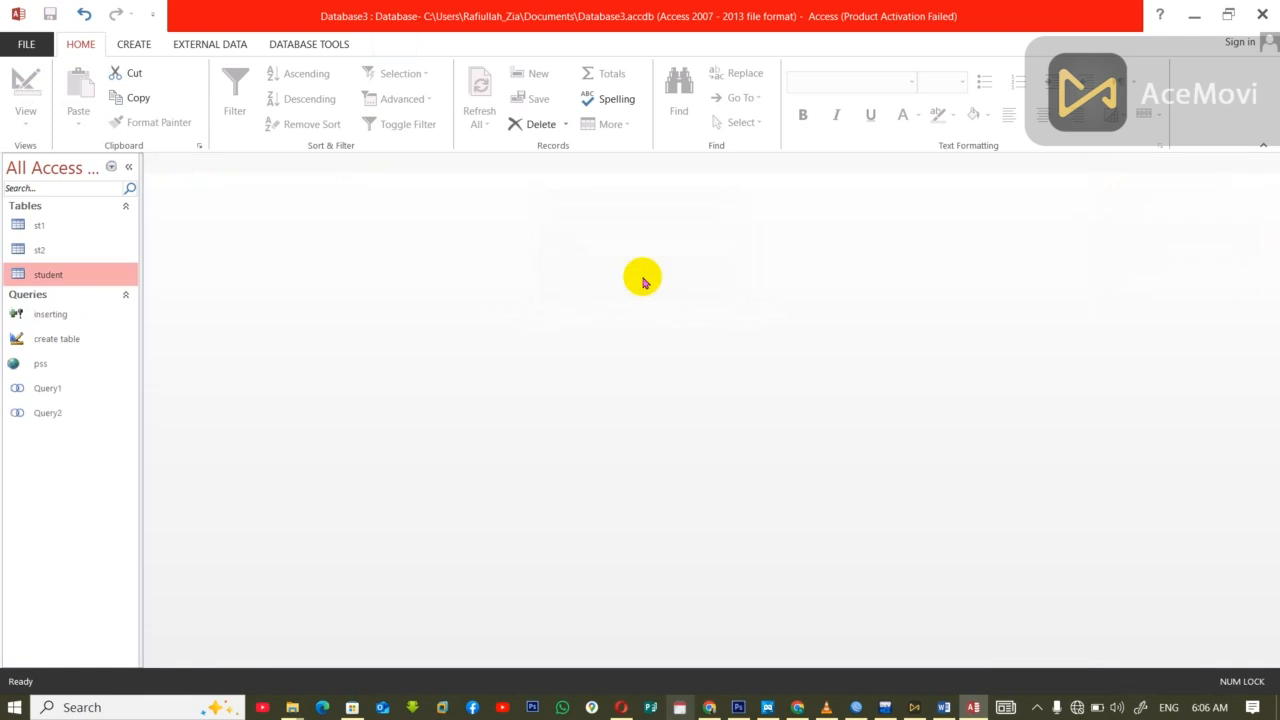
Run the "inserting" query with a person's name and the job hr, check the appended row in the student table, and close the table.
double_click(52, 316)
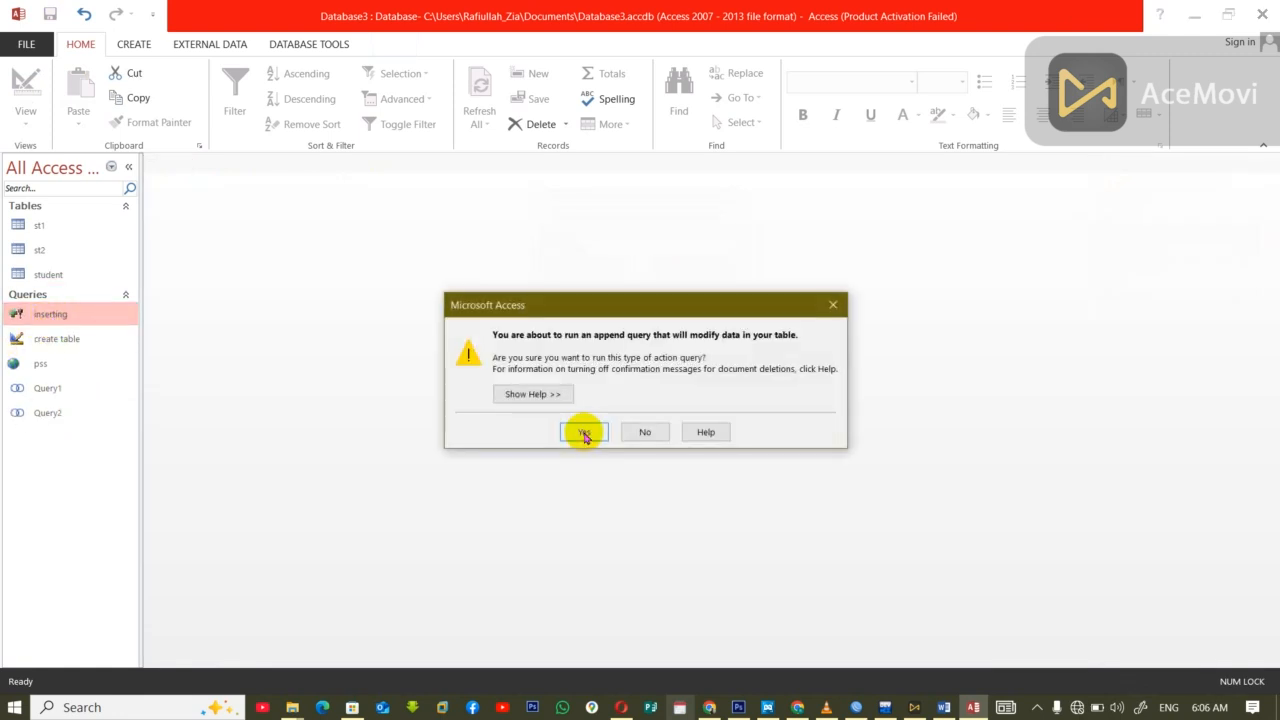
left_click(584, 433)
type("20")
left_click(628, 277)
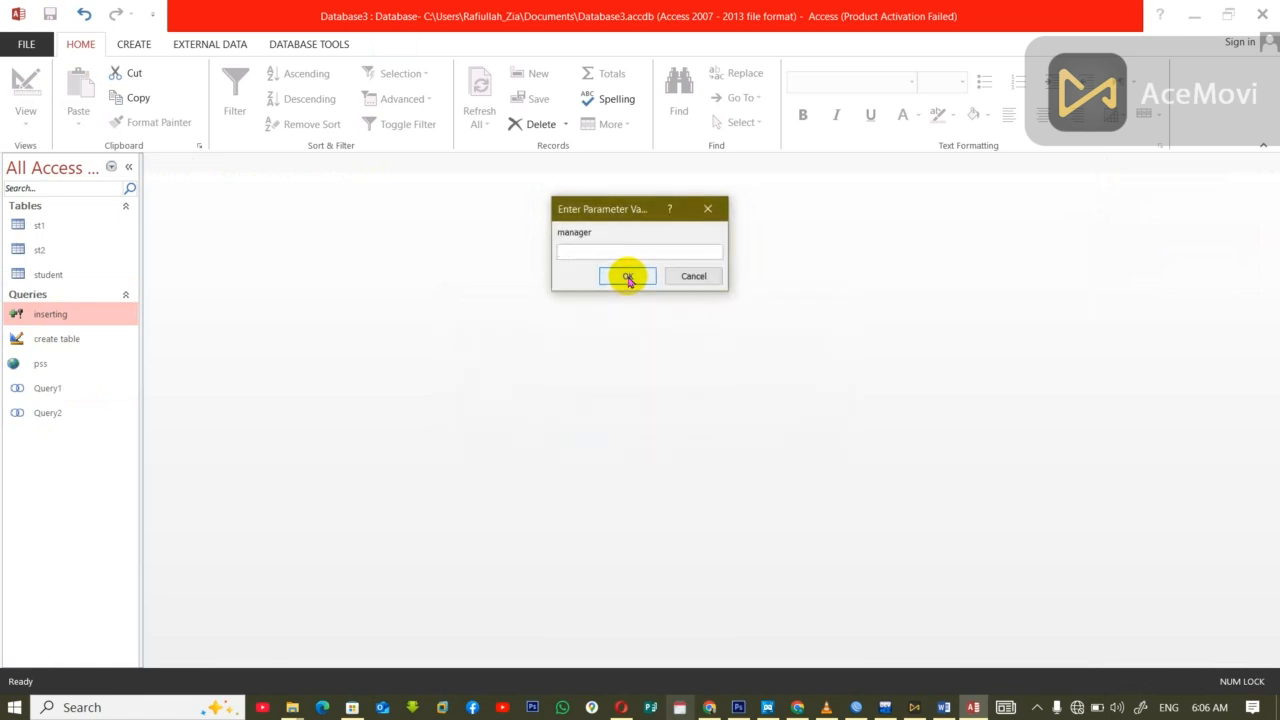
type("ali")
left_click(627, 277)
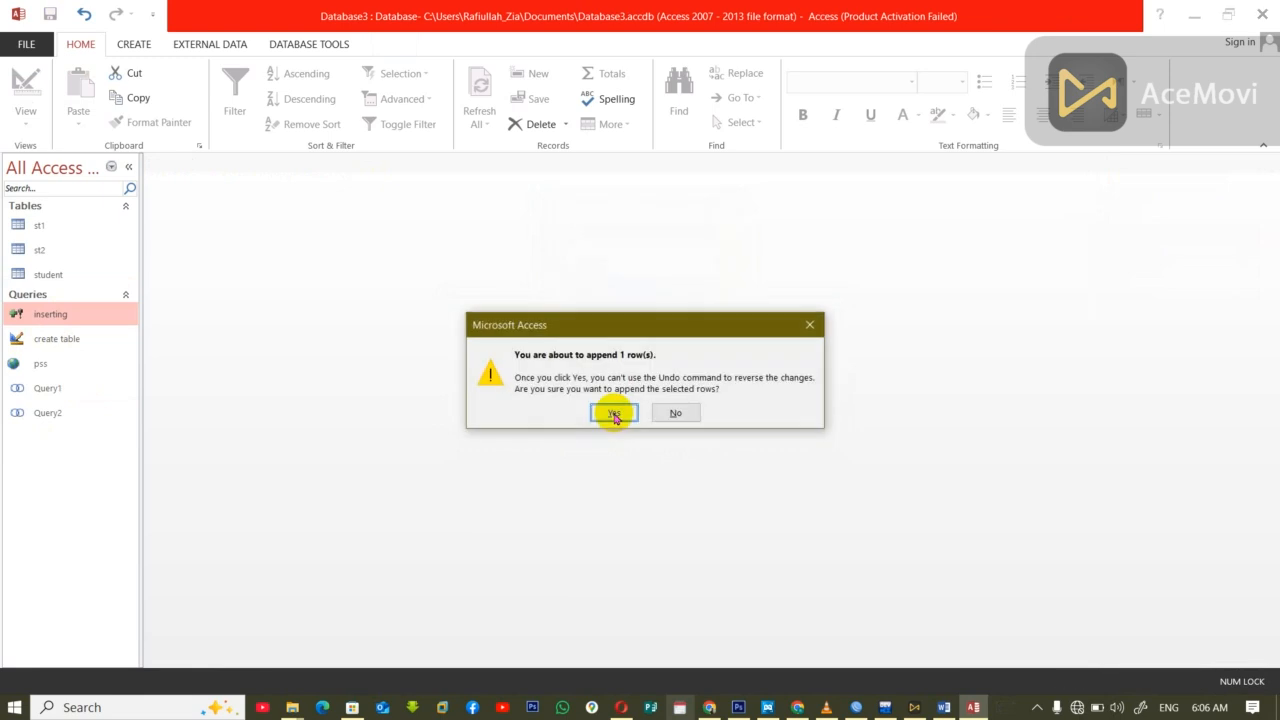
left_click(614, 414)
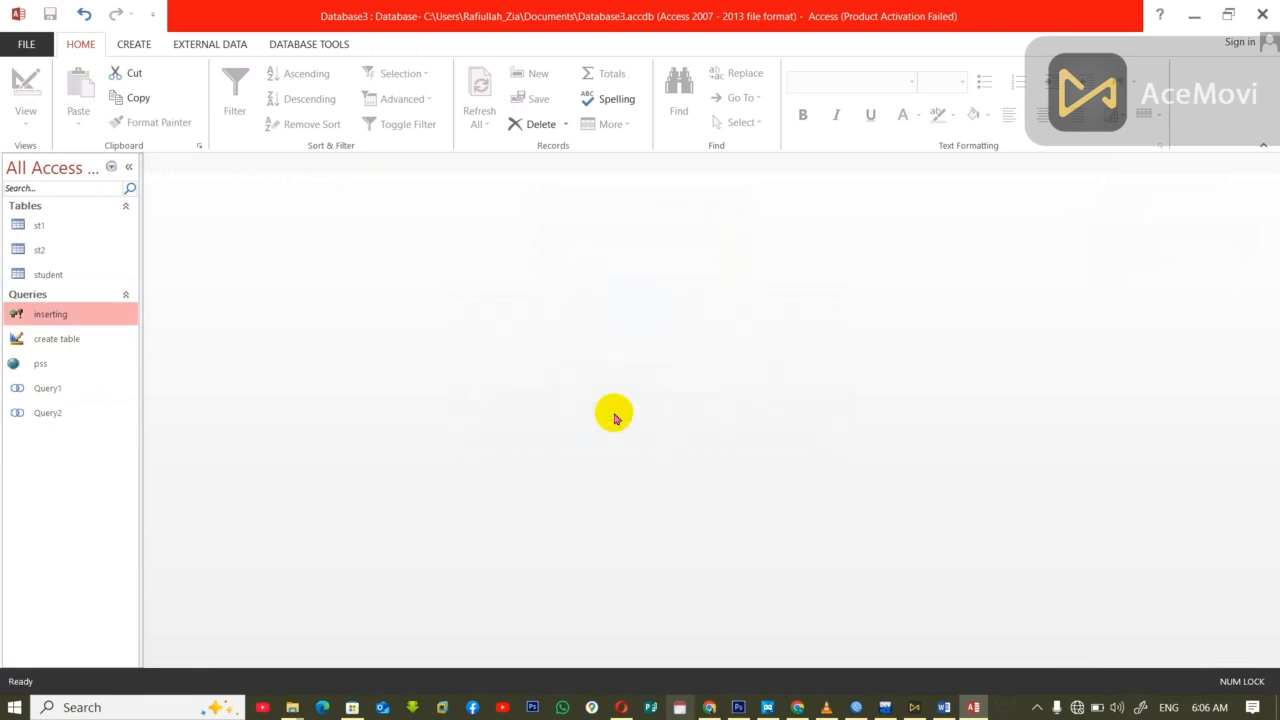
double_click(42, 276)
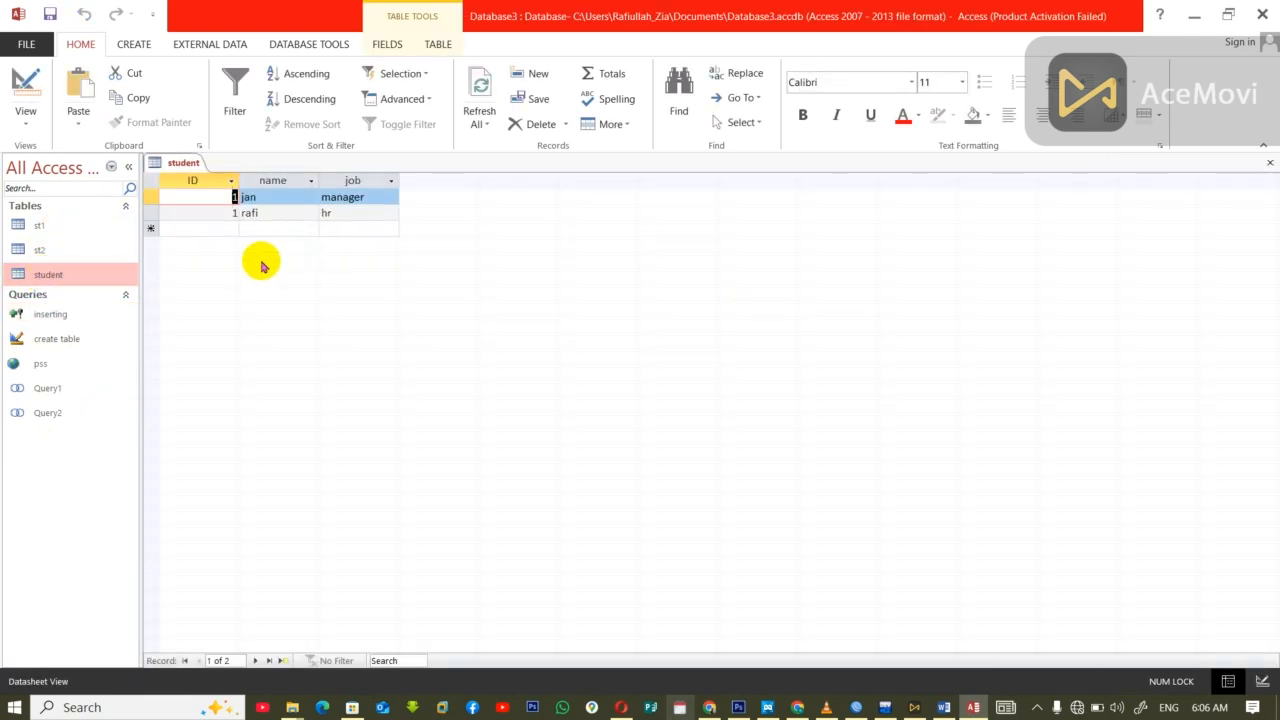
key("ctrl+w")
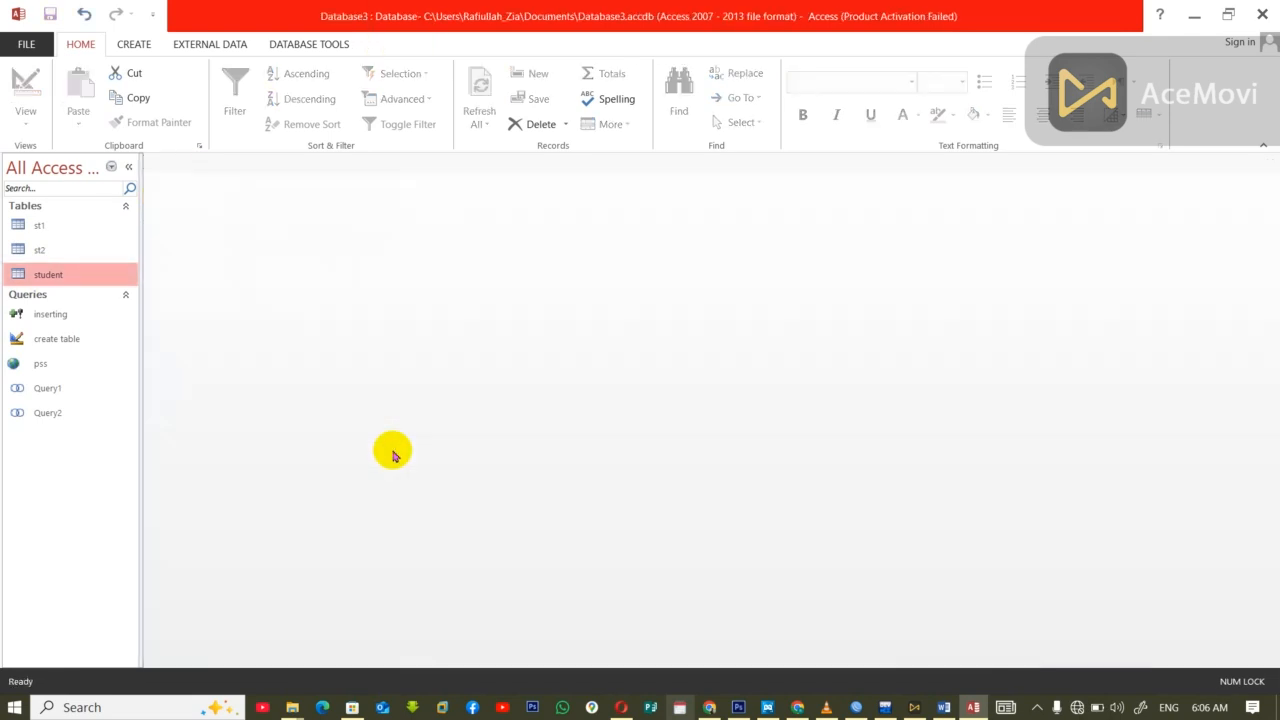
Run the "inserting" query again with another person's name and the job icc, and open the student table to check the row.
double_click(67, 318)
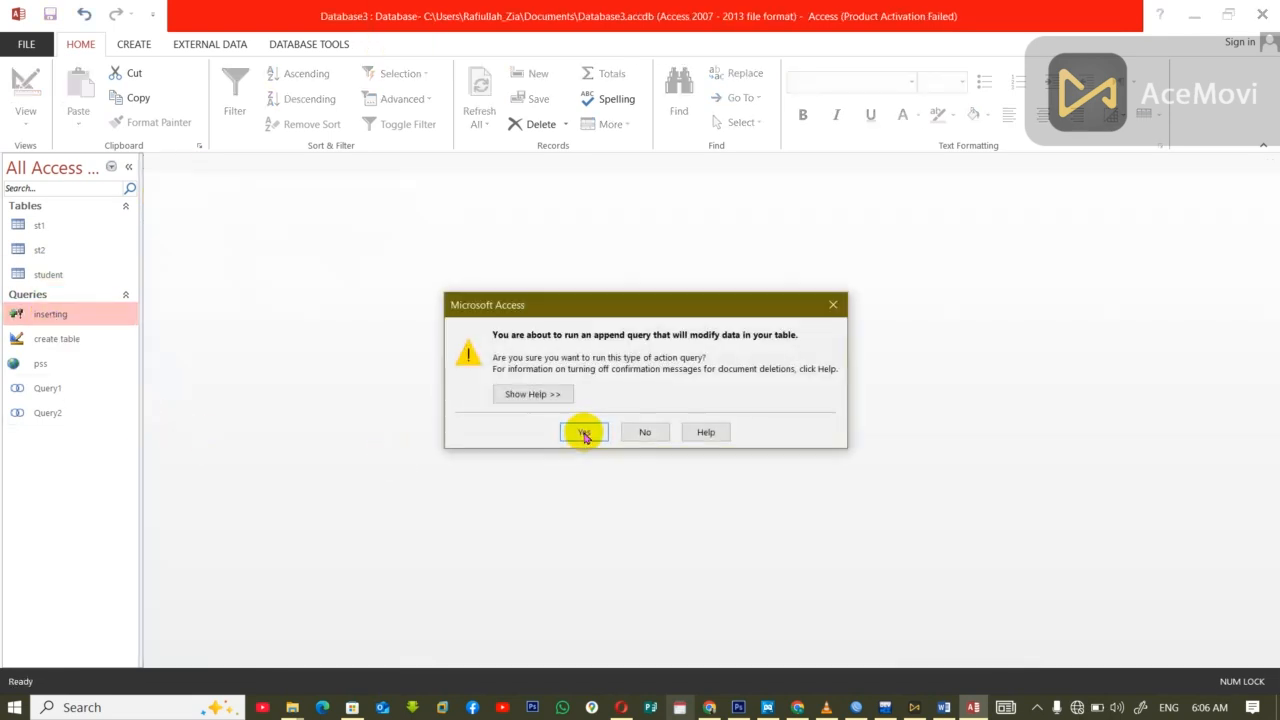
left_click(583, 431)
type("ad")
left_click(628, 277)
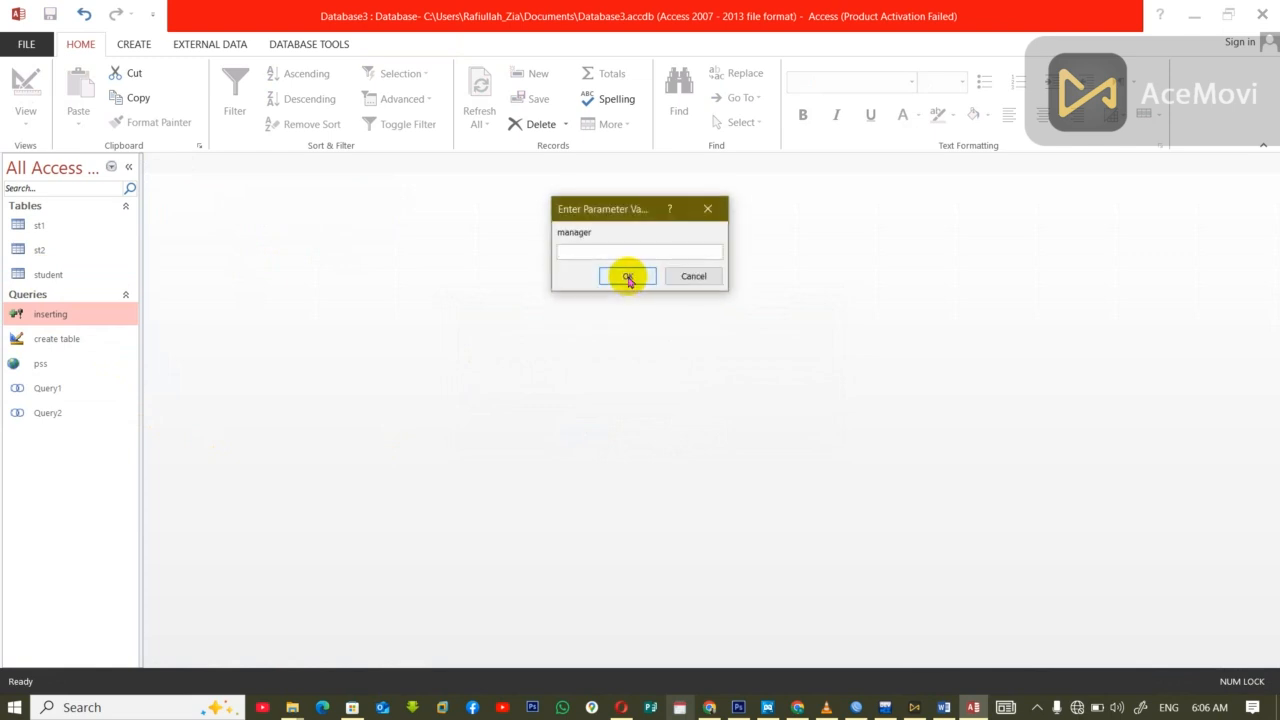
type("ad")
left_click(628, 277)
left_click(611, 415)
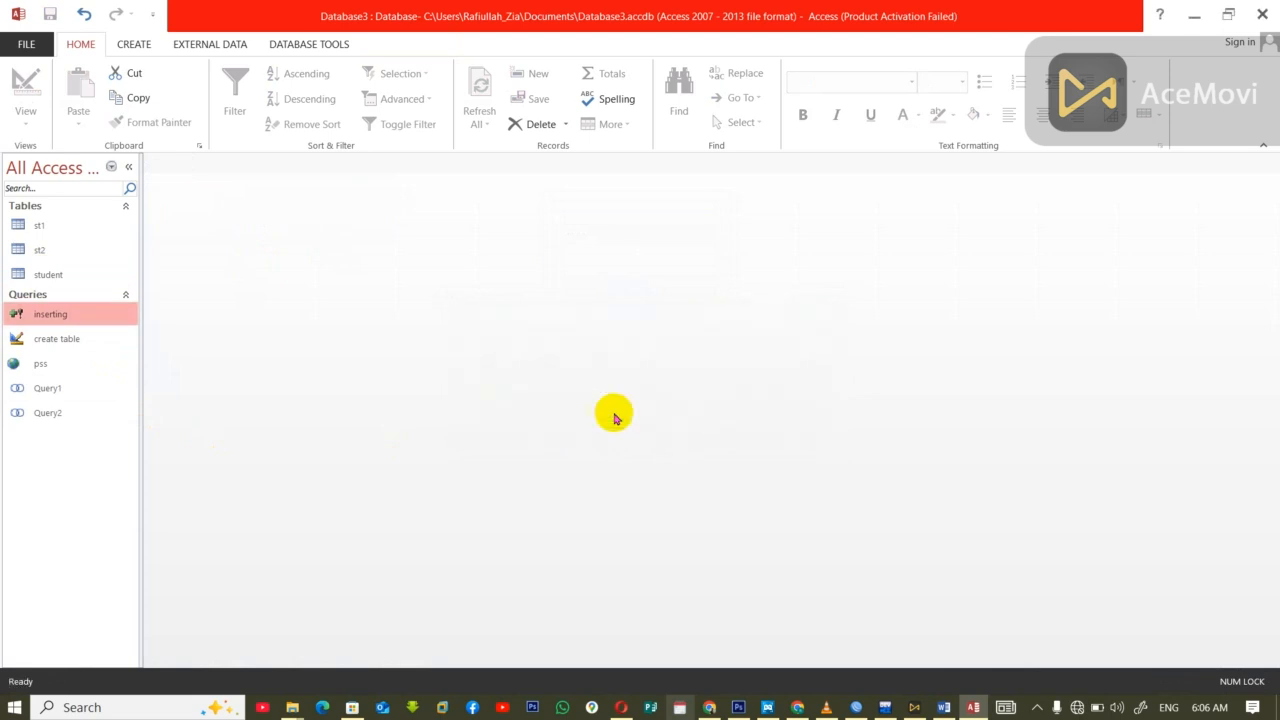
double_click(50, 274)
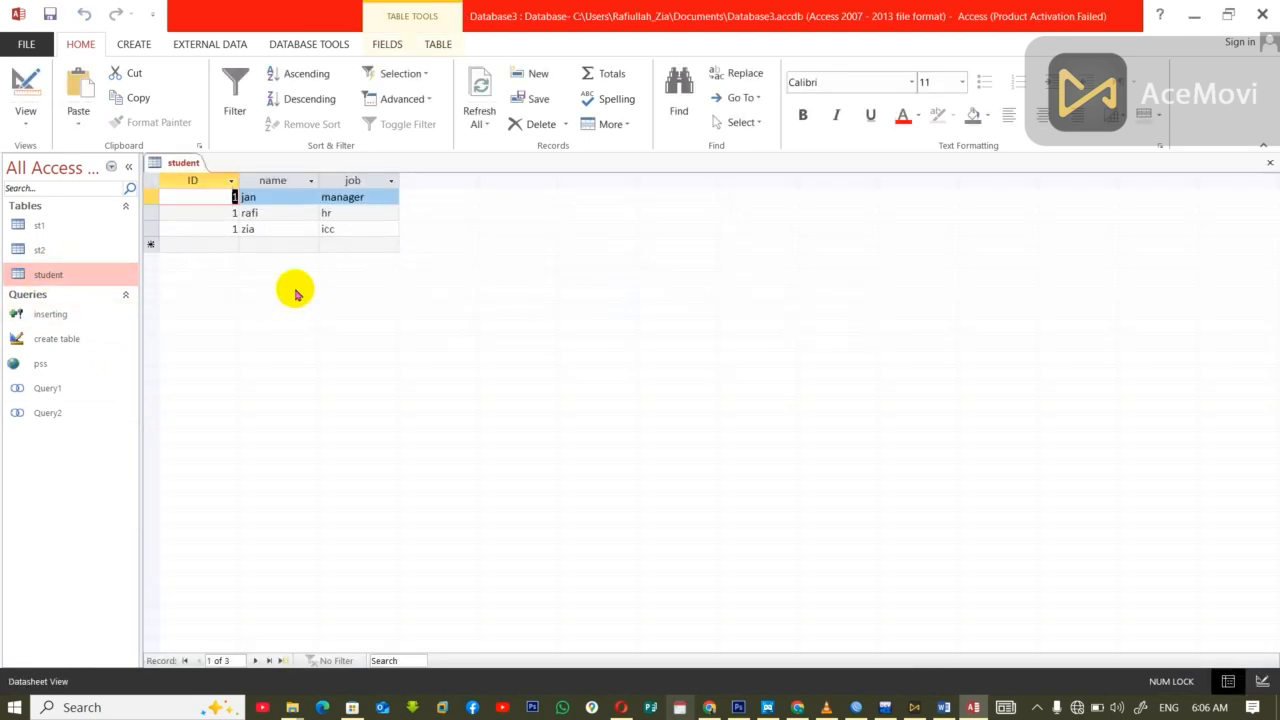